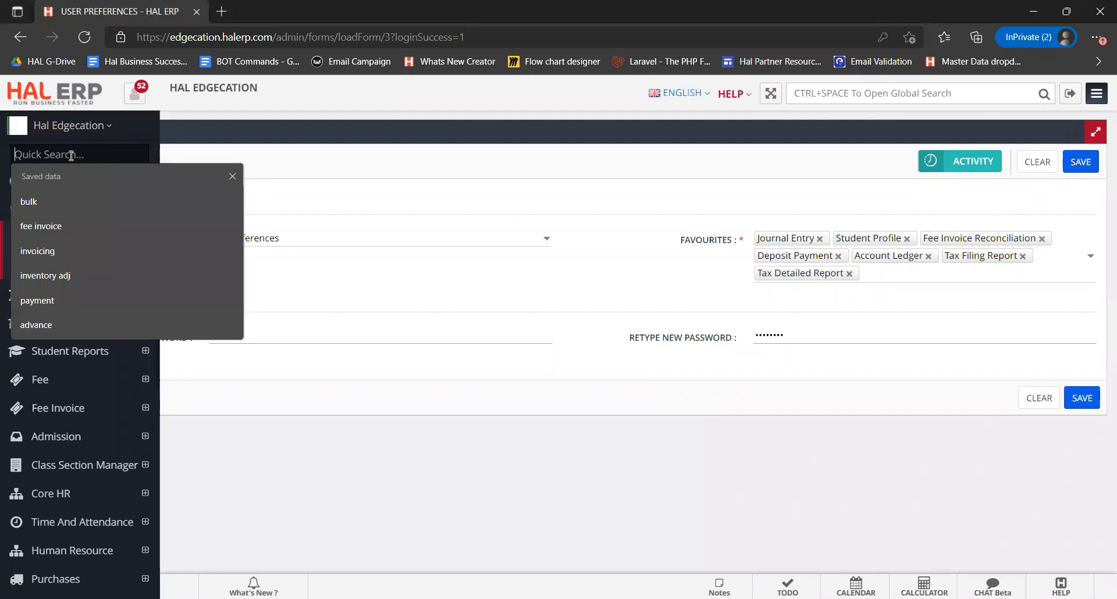
Step: Search the navigation for "student sal" and open the Student Sales Returns report
left_click(232, 176)
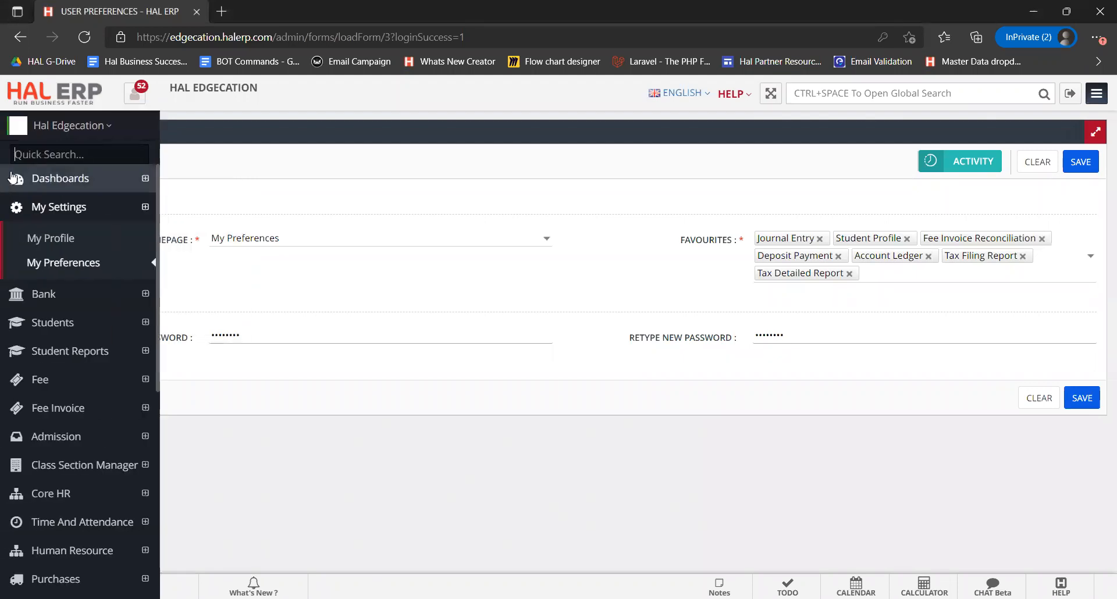
type("stude")
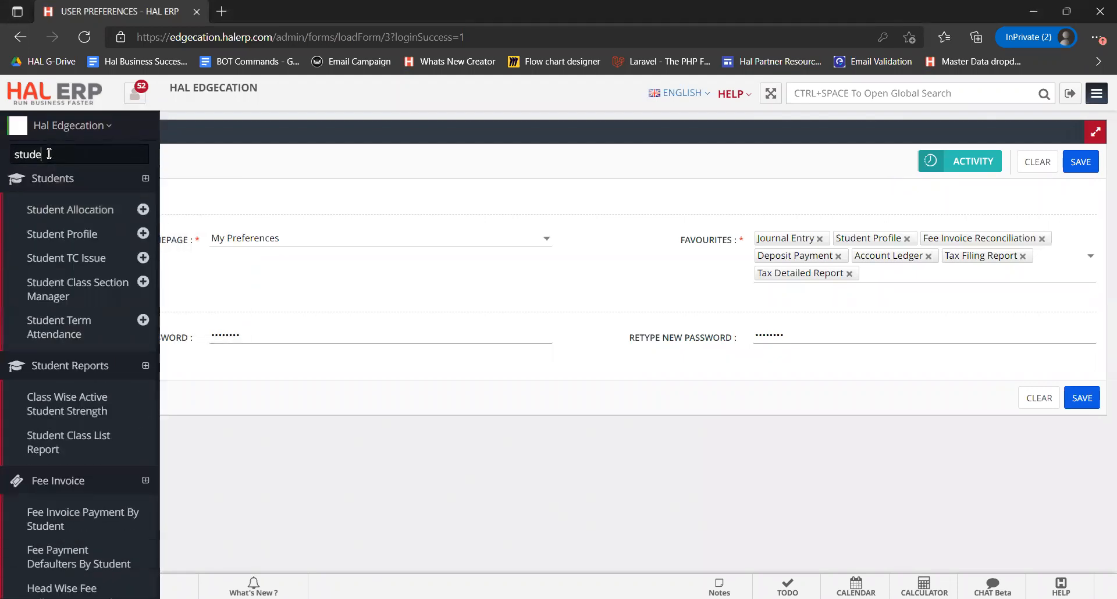
type("nt sal")
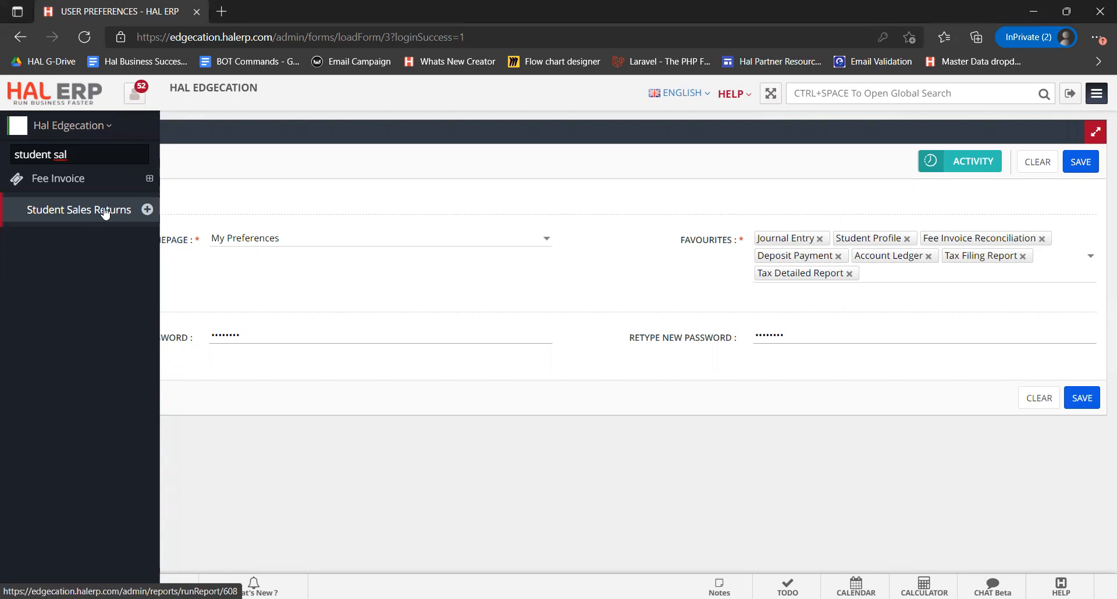
left_click(106, 214)
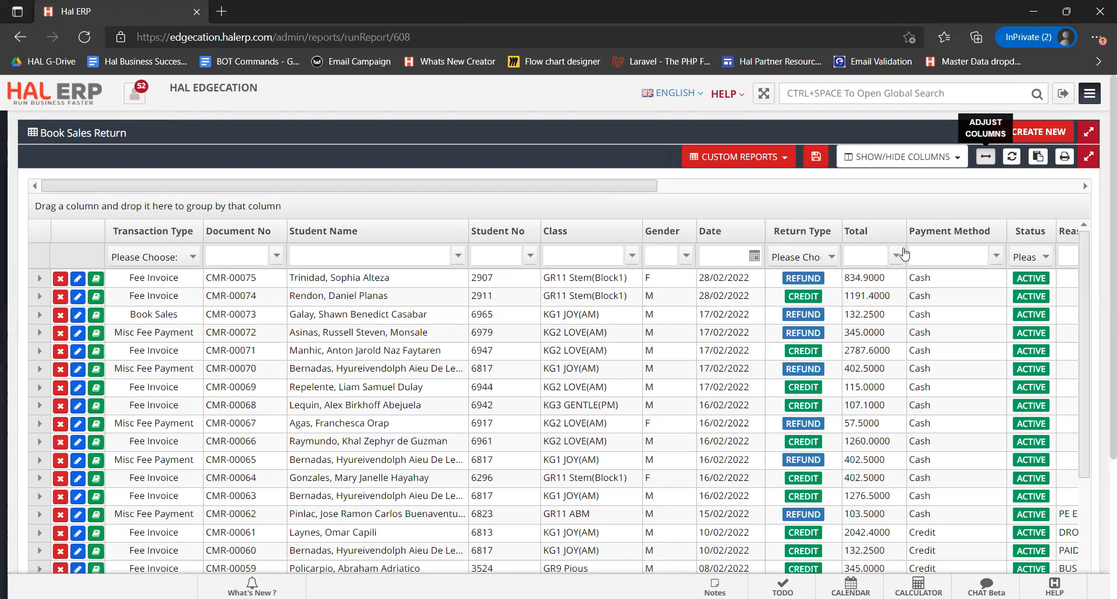
Step: Create a new student sales return and set its transaction type to Fee Invoice
left_click(1042, 132)
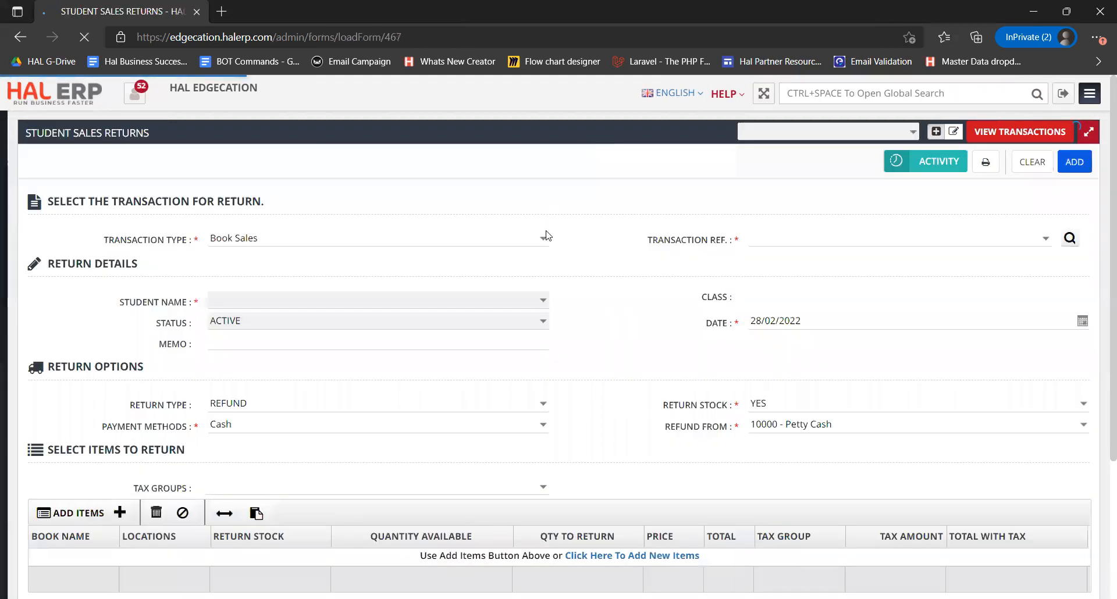
left_click(542, 240)
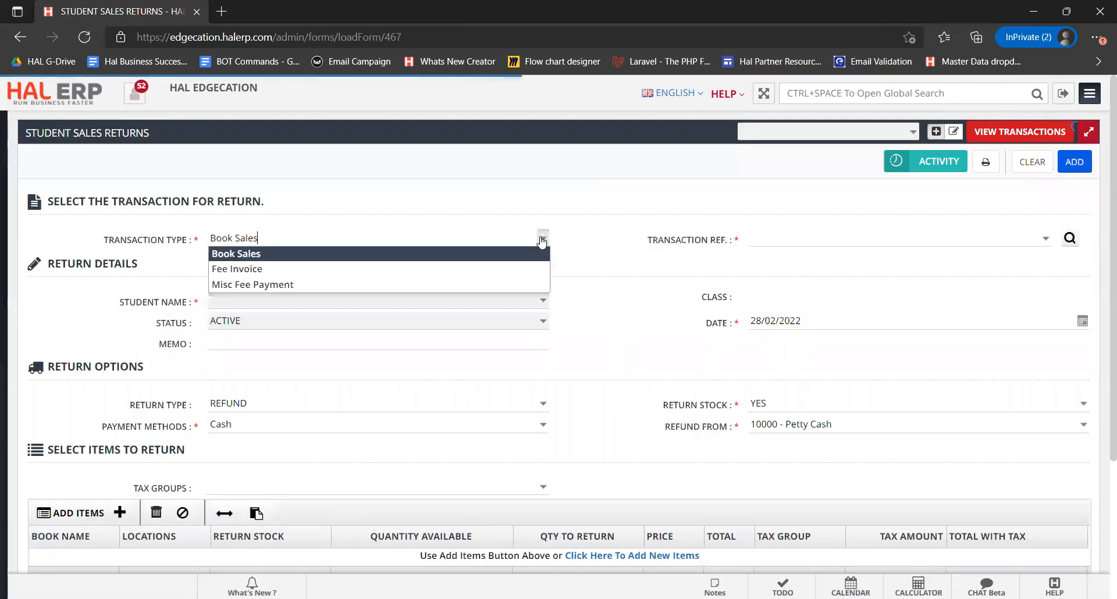
left_click(520, 274)
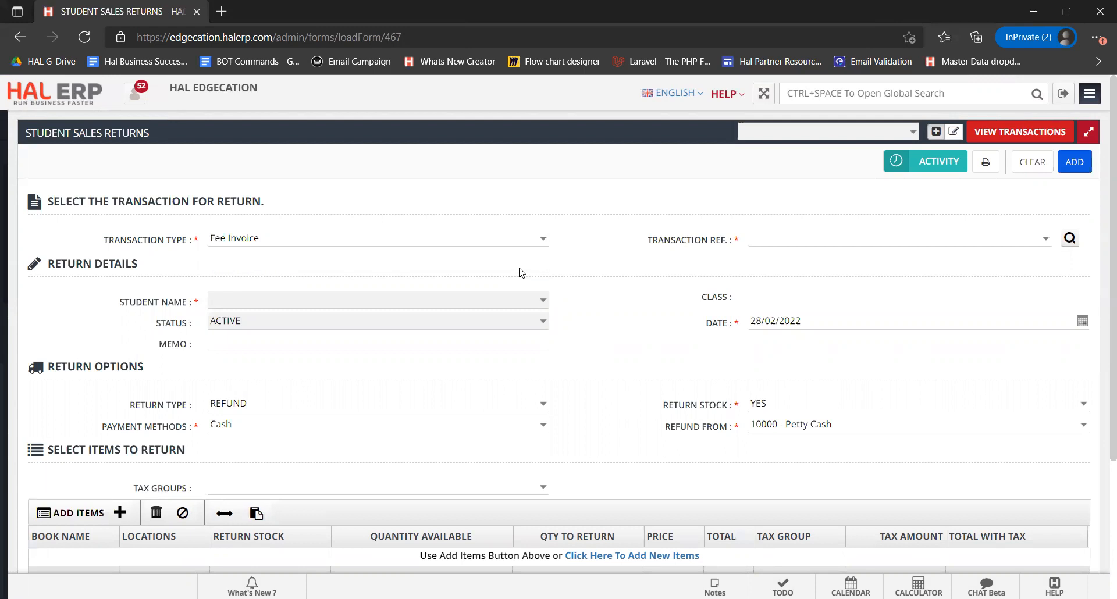
Step: Look up the test student's fee invoices by student number and choose FINV-003153 as the transaction reference, checking its return items
left_click(781, 239)
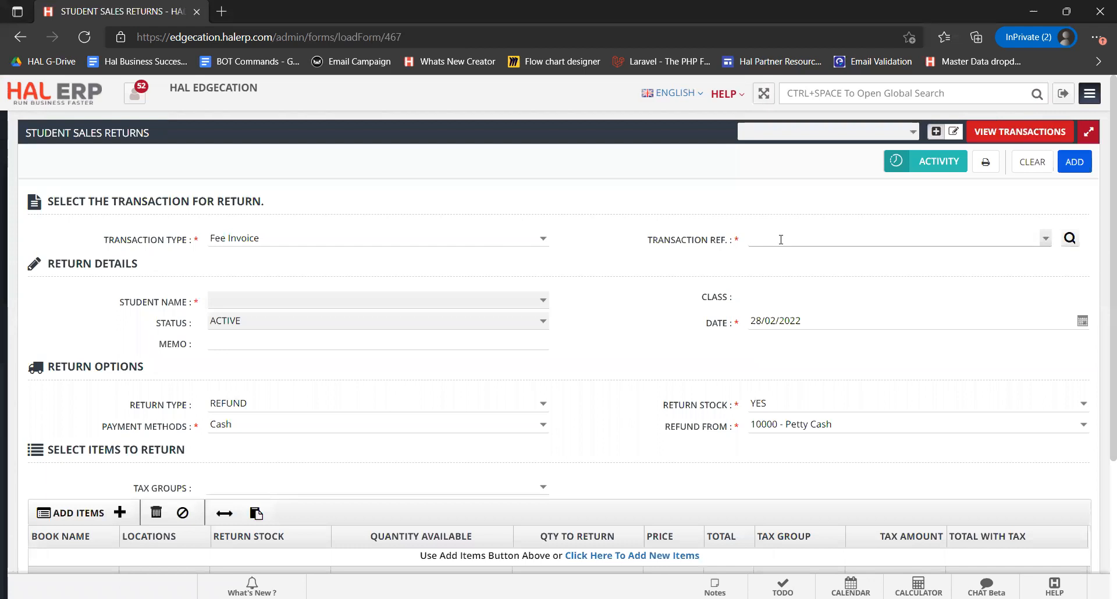
type("7011")
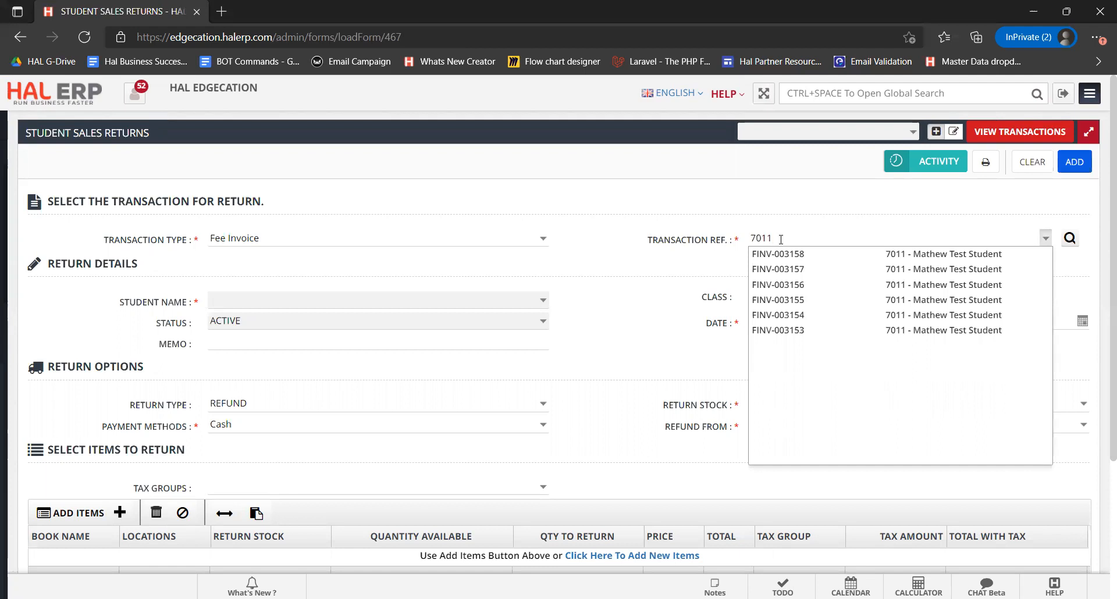
left_click(797, 330)
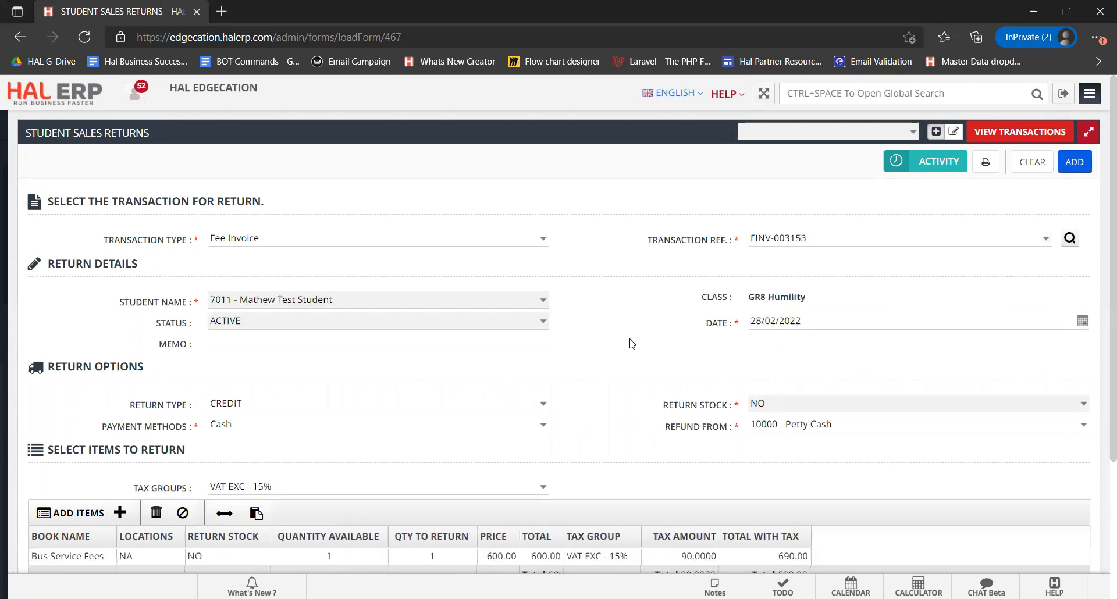
scroll(633, 343, "down", 3)
scroll(633, 343, "up", 2)
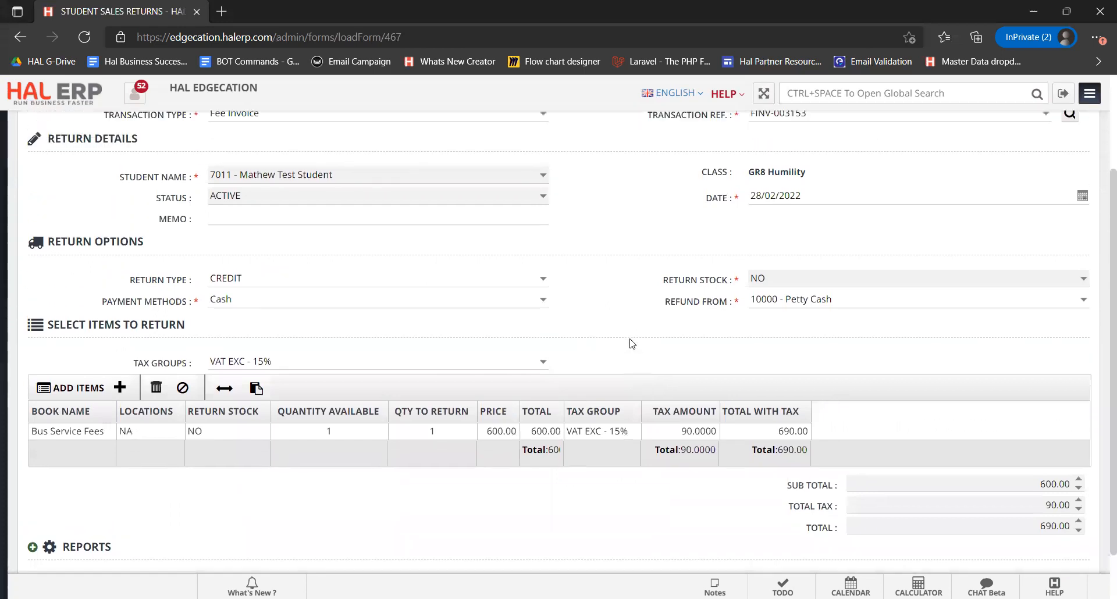
scroll(632, 344, "up", 1)
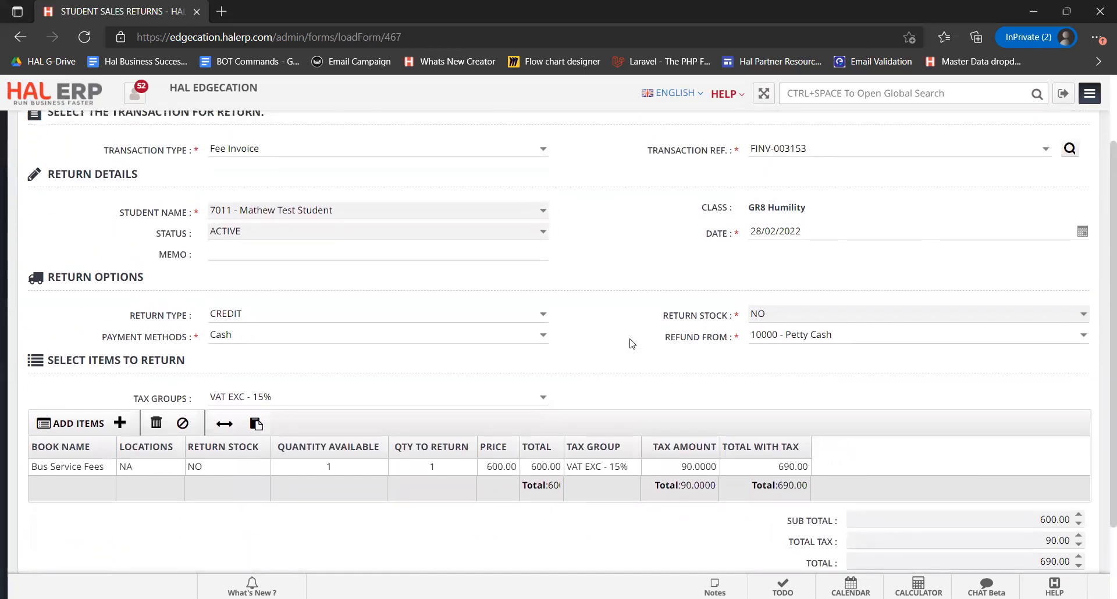
scroll(633, 343, "up", 1)
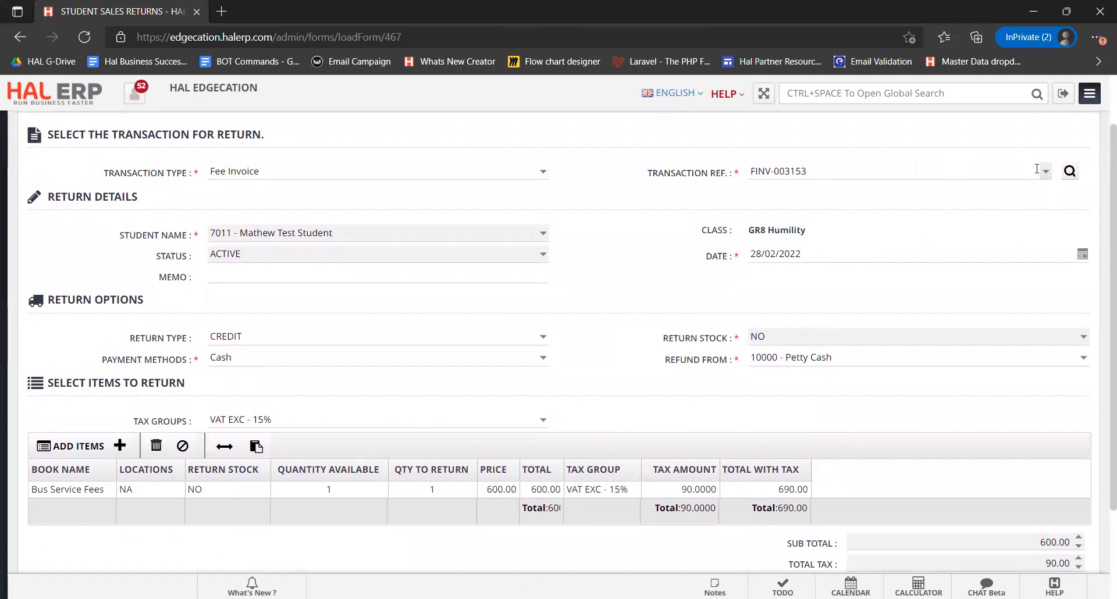
Step: Change the transaction reference to the test student's fee invoice FINV-003156, looked up by student number
left_click(995, 169)
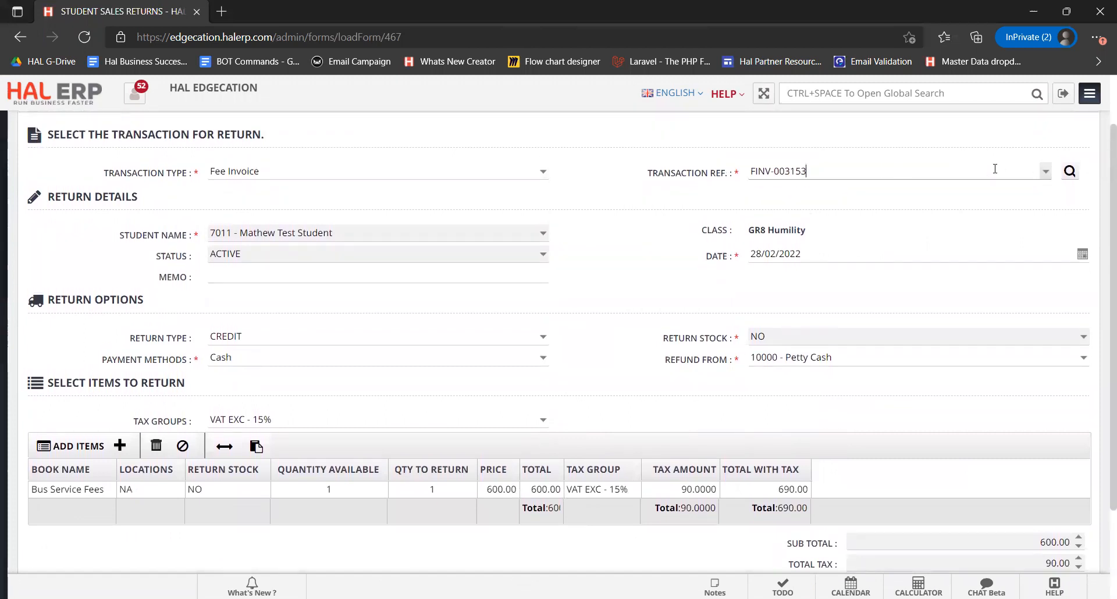
key("ctrl+a")
type("7011")
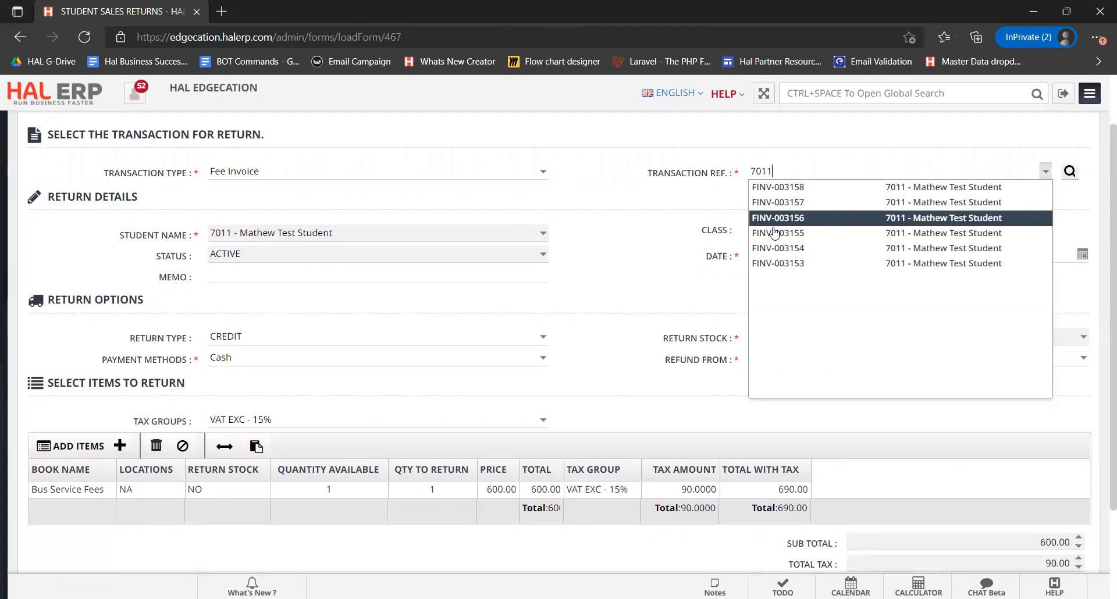
left_click(757, 224)
Step: Review the return's fee items from Admission Fee to Tuition Fee, together with the return options, tax amounts and totals
scroll(716, 259, "down", 4)
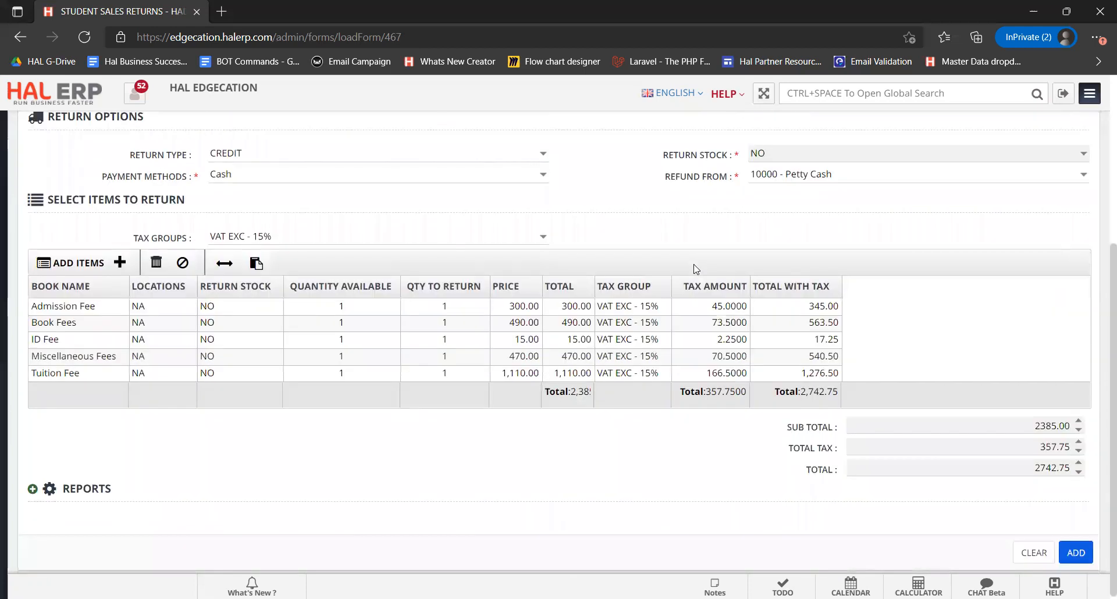
scroll(698, 266, "up", 4)
scroll(696, 269, "up", 1)
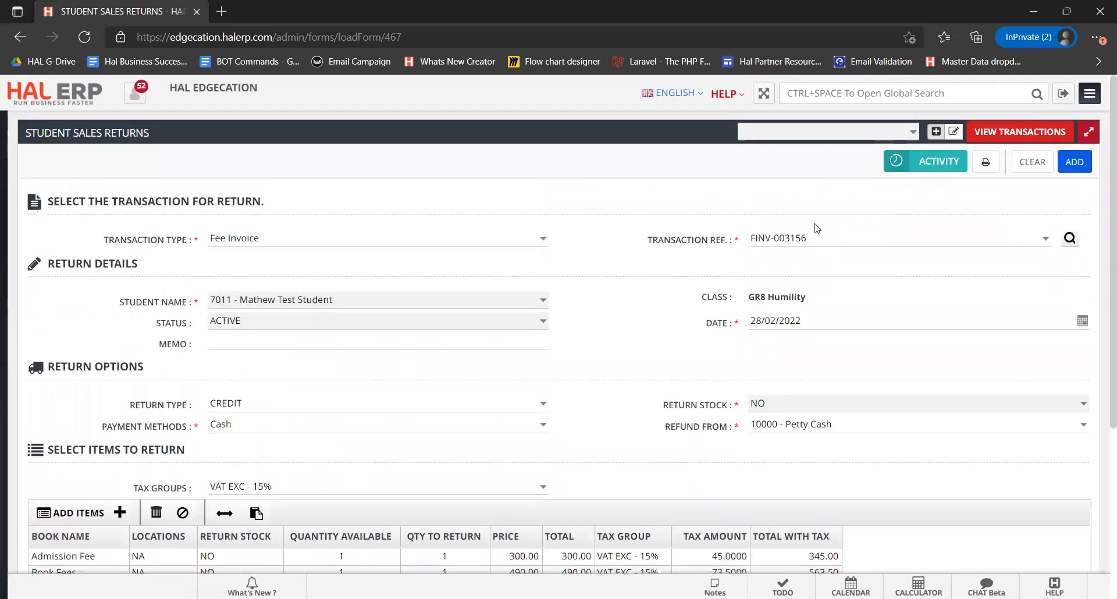
scroll(651, 335, "down", 3)
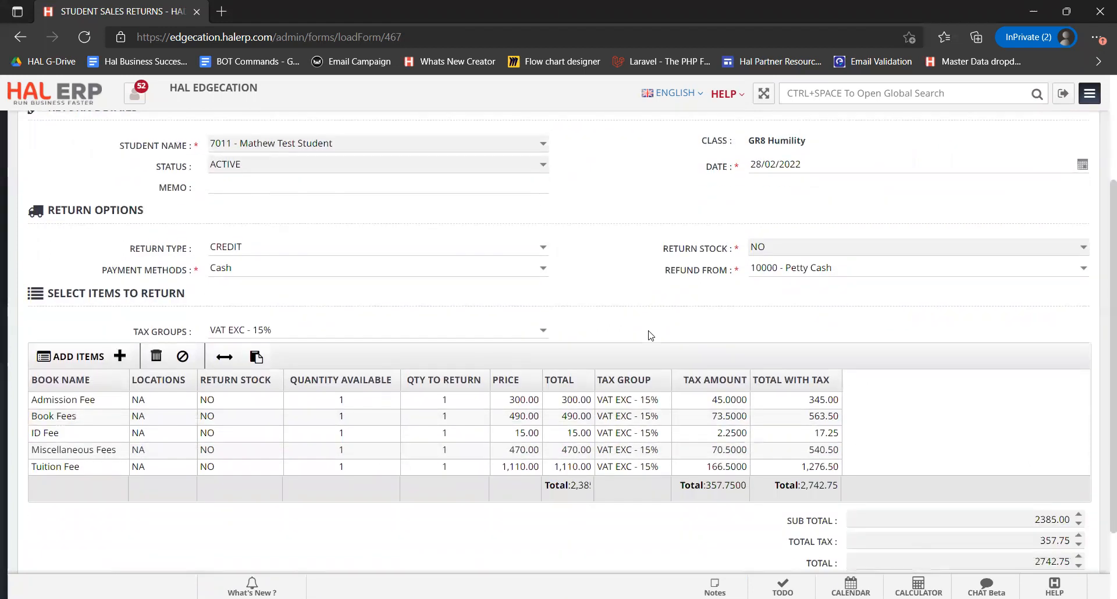
scroll(651, 336, "up", 3)
scroll(650, 336, "down", 3)
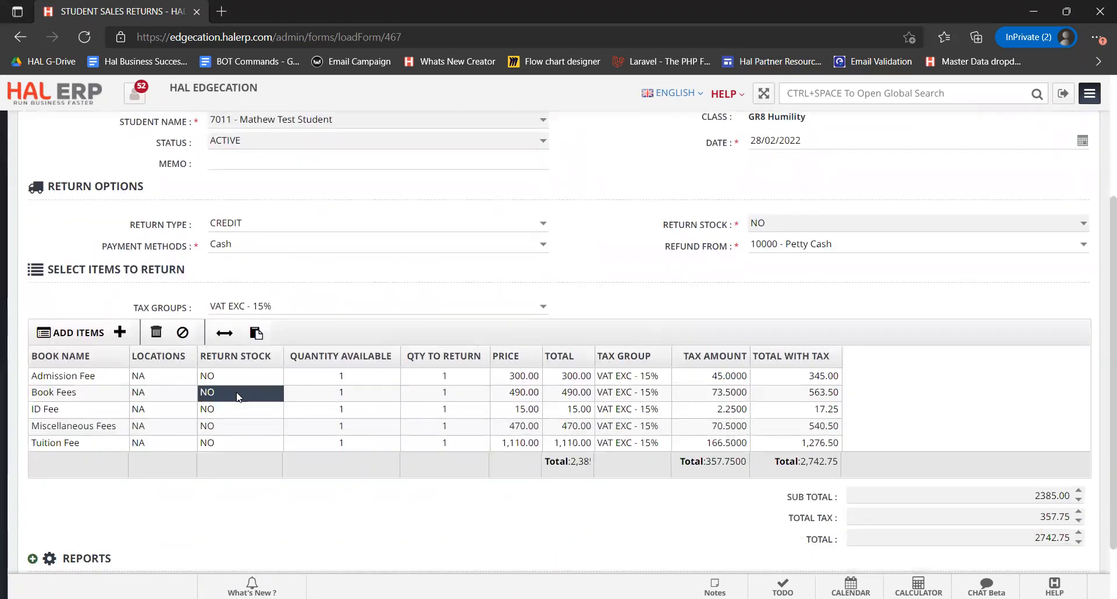
key("shift+Down")
key("shift+Down")
key("shift+Down")
key("shift+Down")
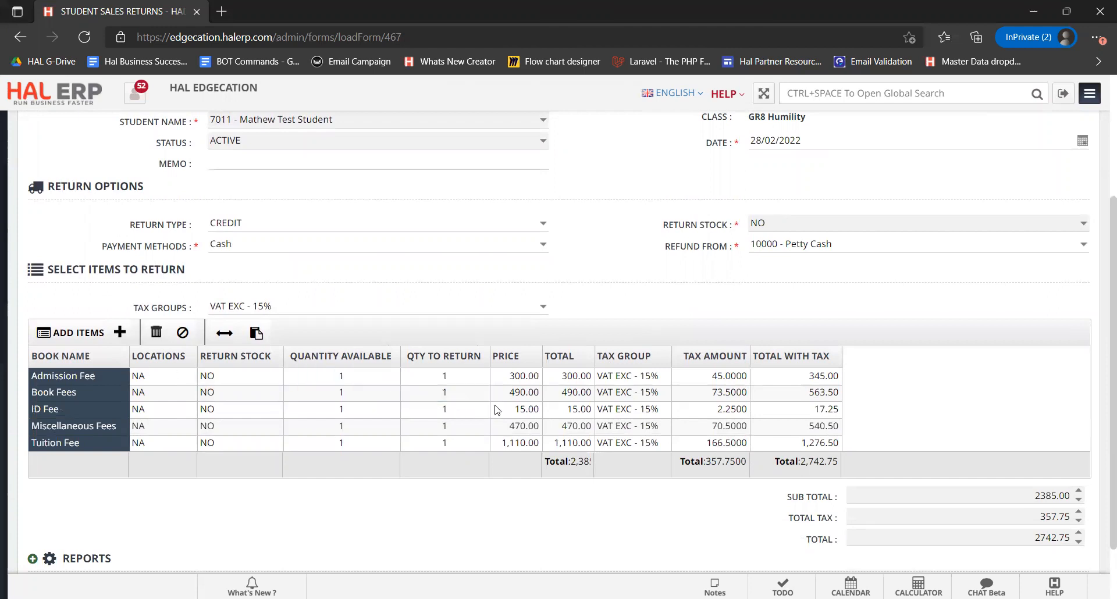
scroll(614, 278, "up", 1)
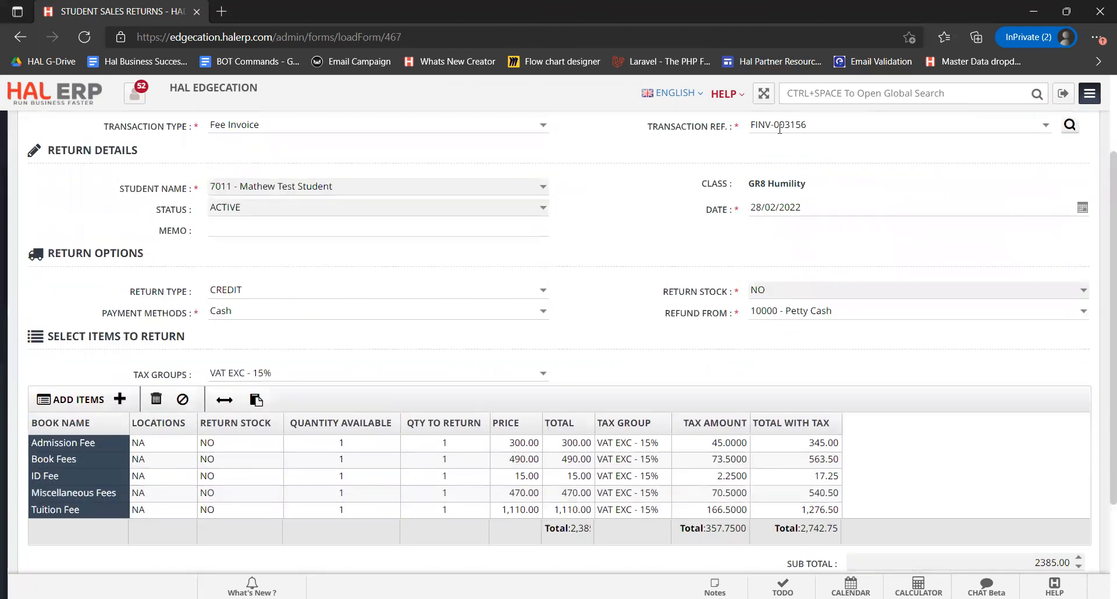
scroll(624, 349, "down", 2)
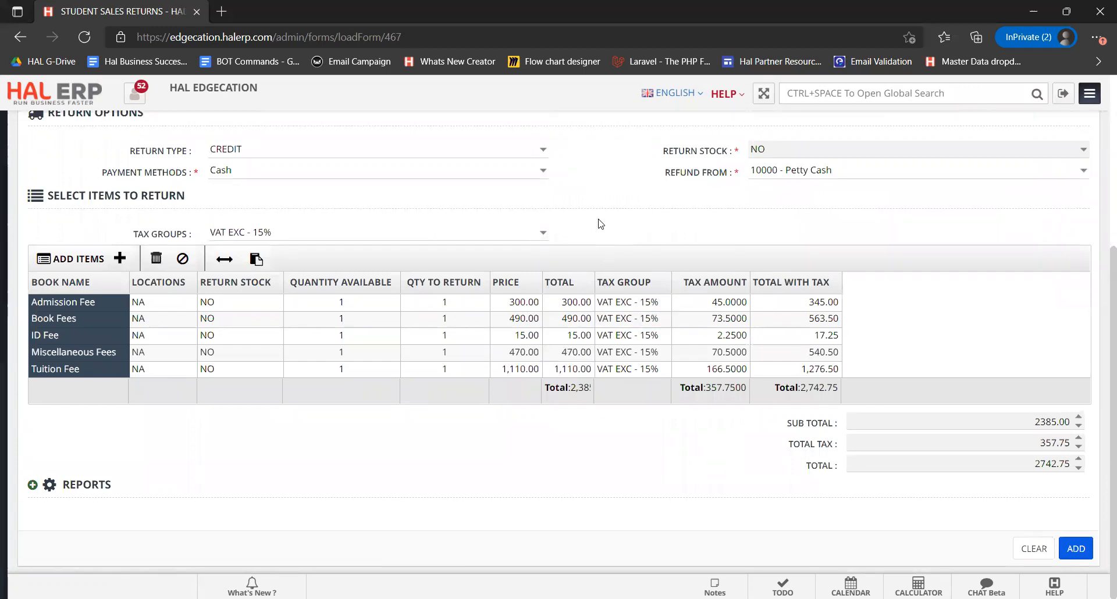
scroll(601, 224, "up", 1)
scroll(601, 224, "up", 1)
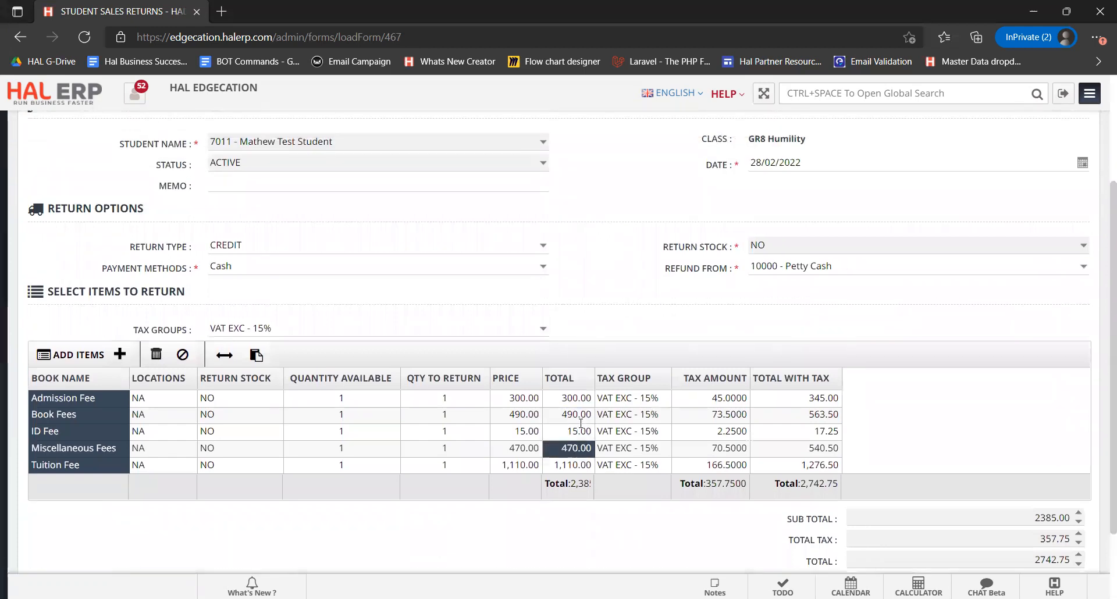
Step: Search the navigation for "fee invoice re" and open the Fee Invoice Reconciliation report in a new browser tab
mouse_move(4, 192)
left_click(52, 155)
type("fee invo")
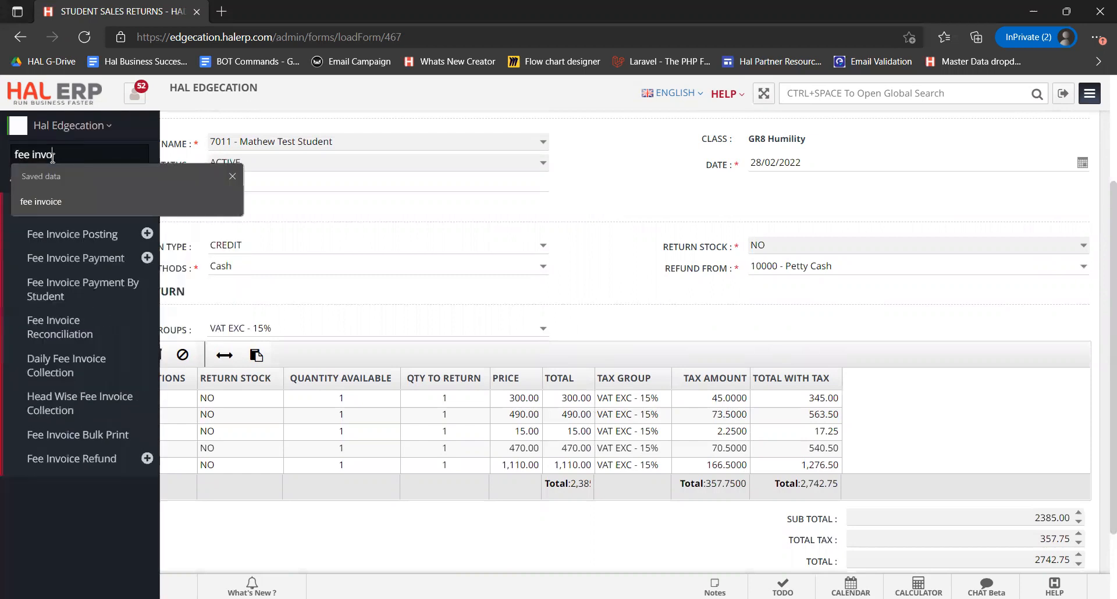
type("ice re")
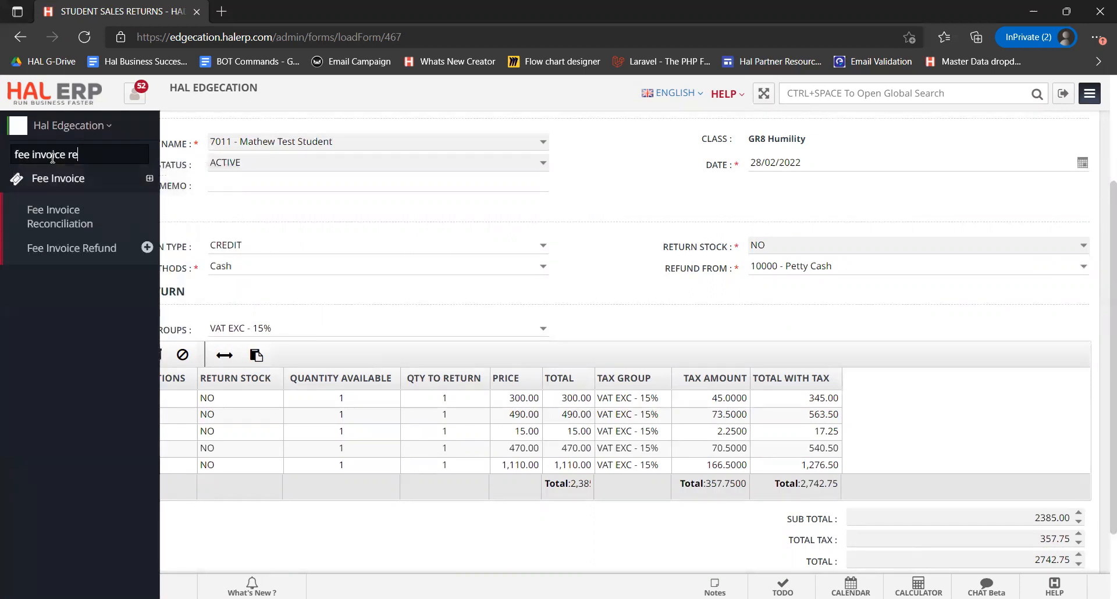
middle_click(67, 213)
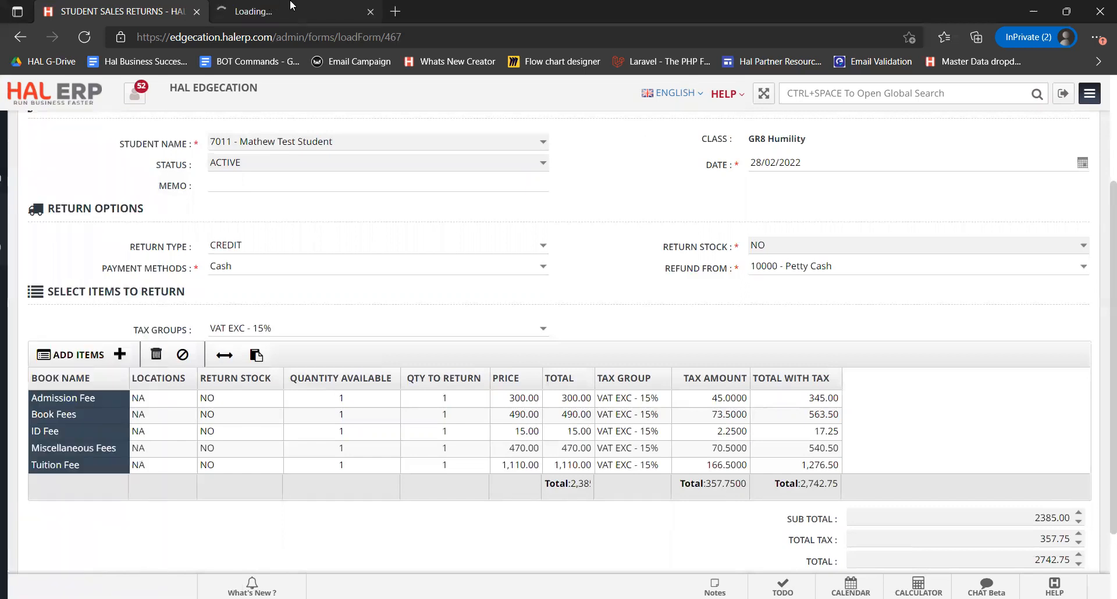
Step: Copy the return's transaction reference FINV-003156 and filter the Fee Invoice Reconciliation report's Docnum column by it
scroll(259, 170, "up", 1)
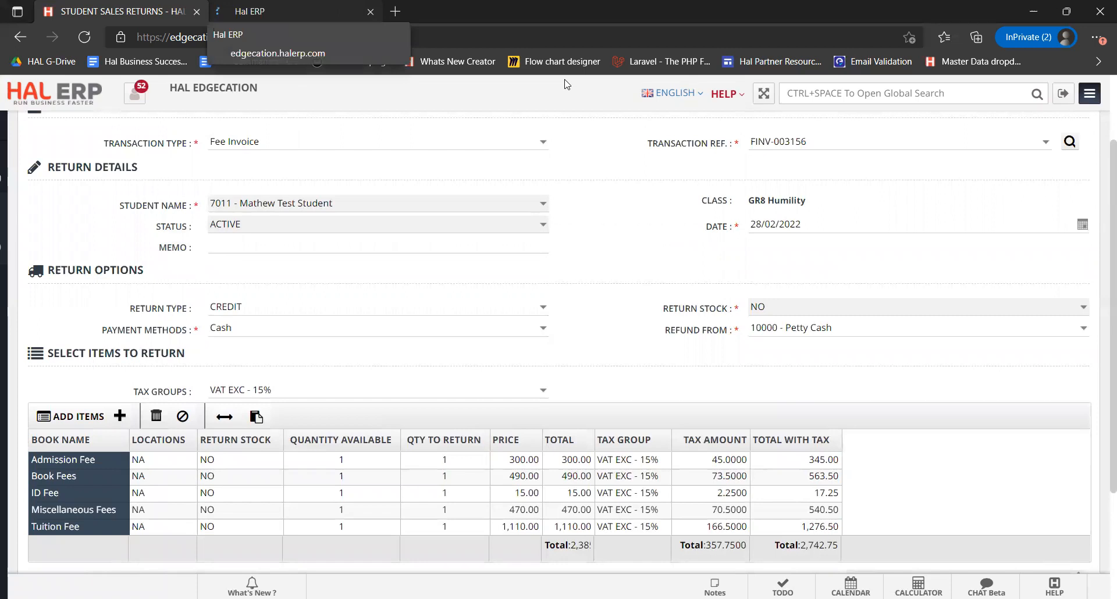
triple_click(840, 142)
key("ctrl+c")
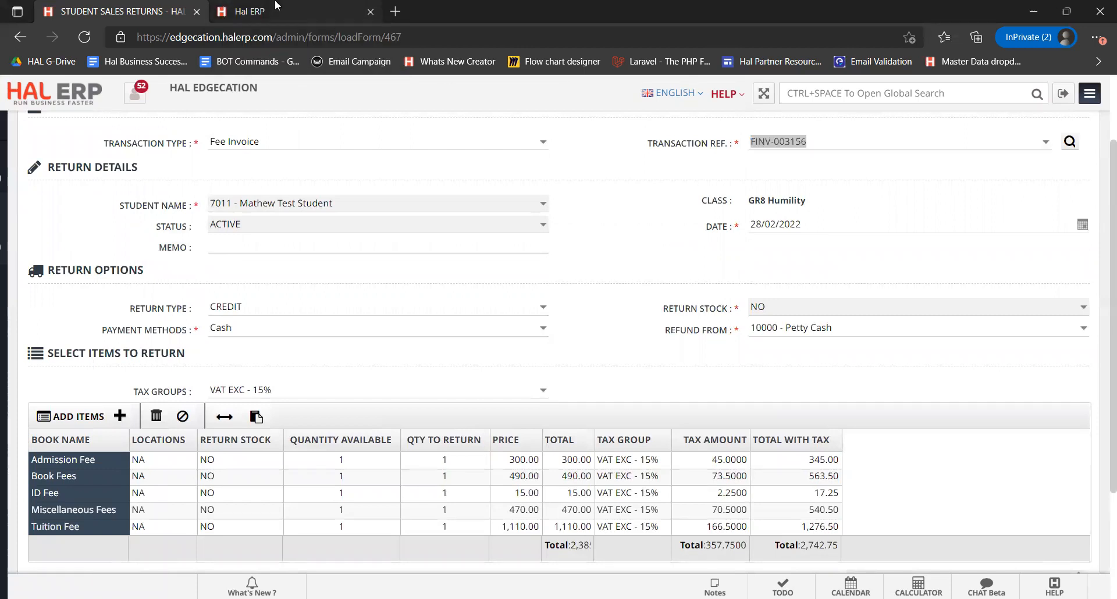
left_click(276, 7)
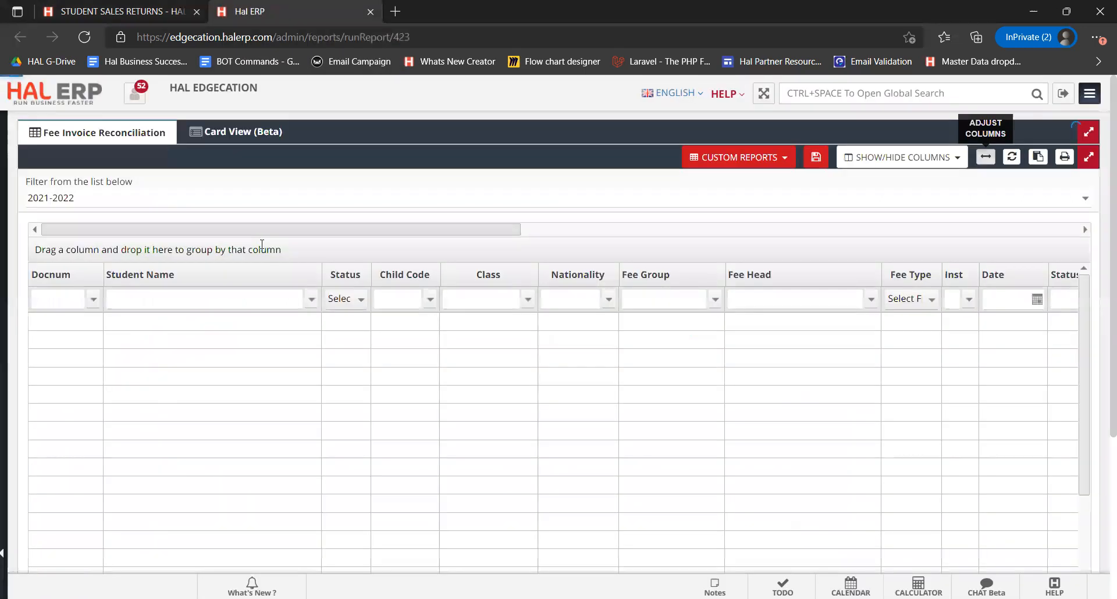
left_click(66, 302)
key("ctrl+v")
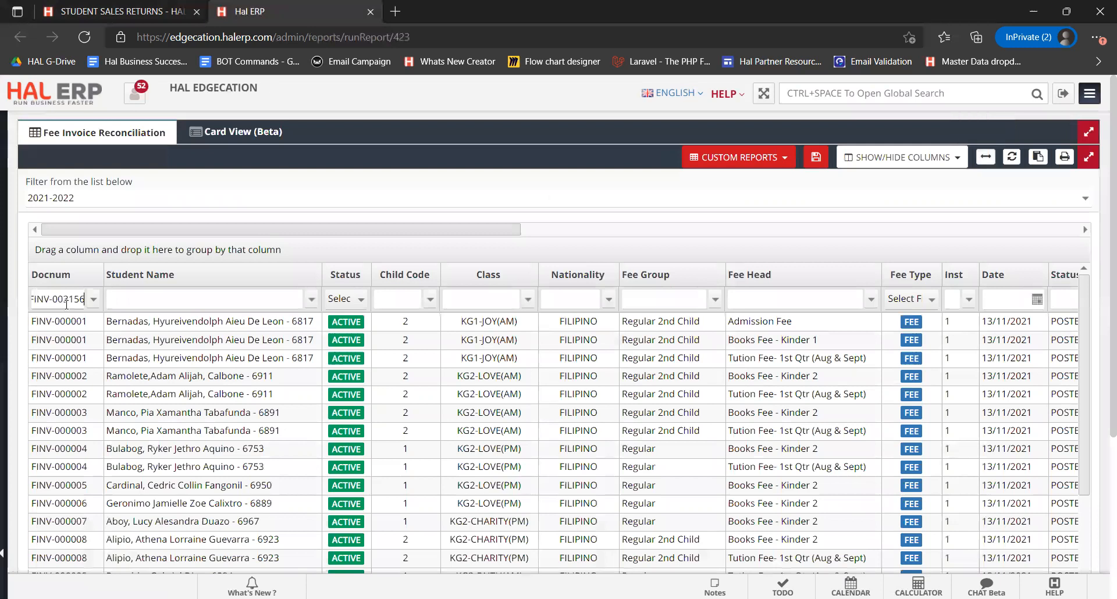
key("Return")
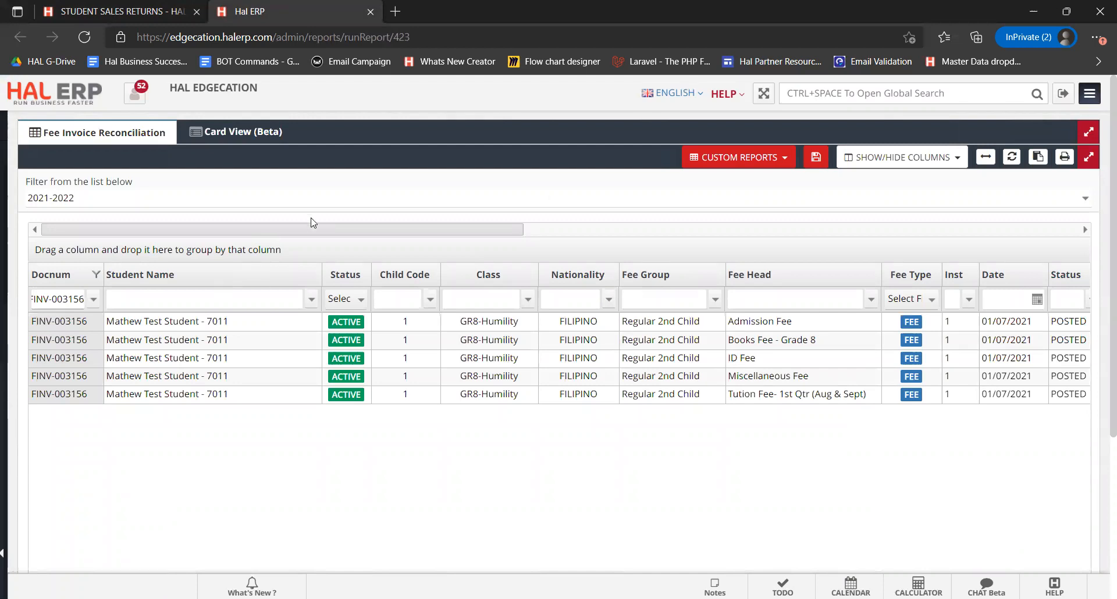
Step: Examine the invoice's fee heads, amounts, tax, payment, balance, total credit and total refund columns across the reconciliation report
left_click_drag(312, 229, 428, 216)
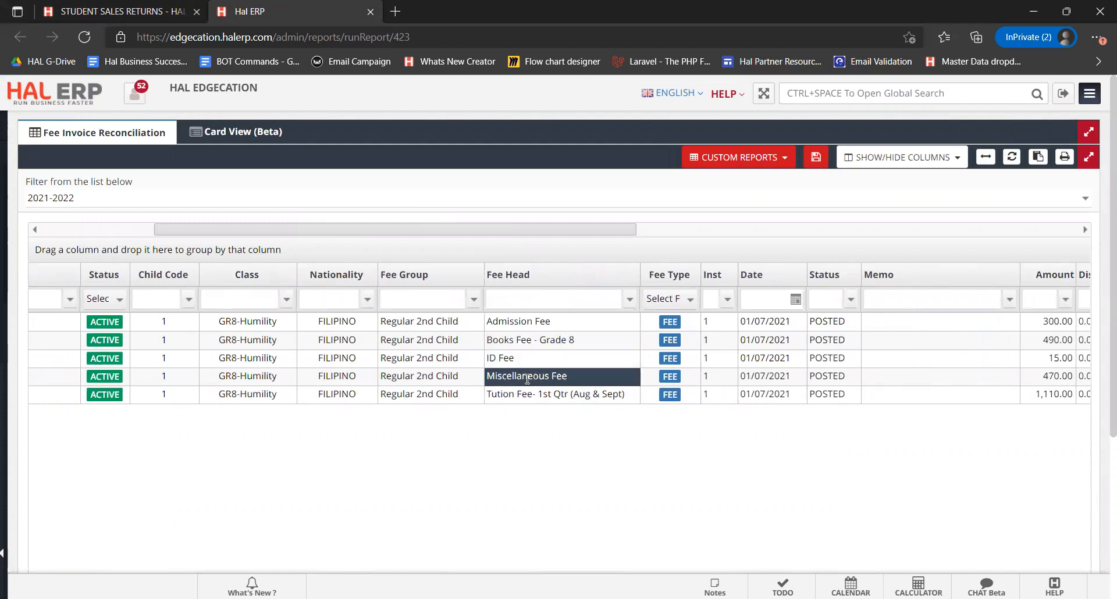
left_click_drag(591, 232, 949, 177)
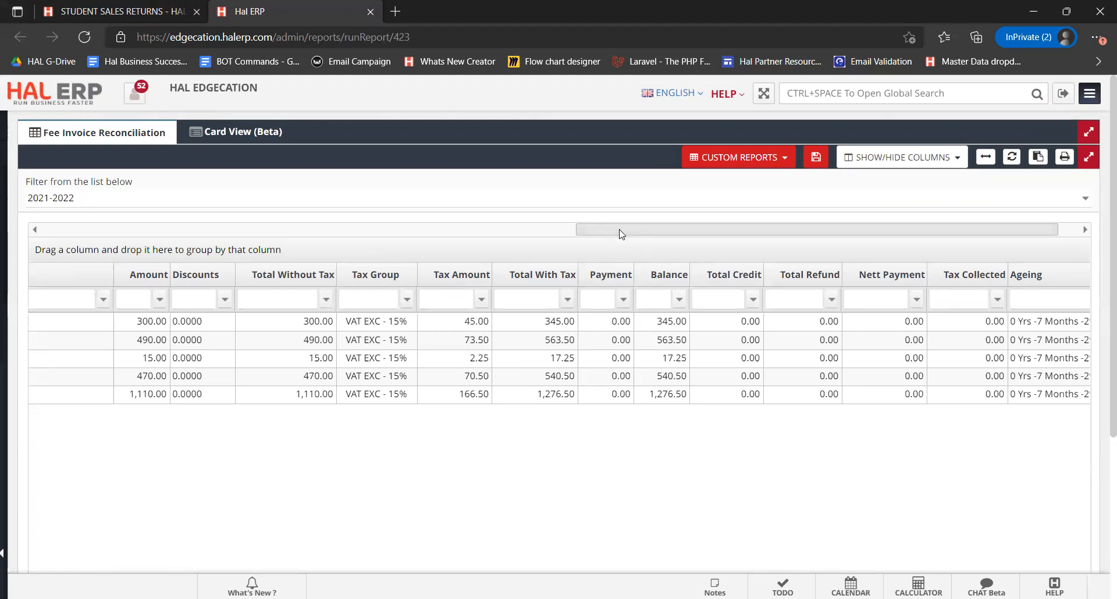
left_click_drag(621, 234, 244, 234)
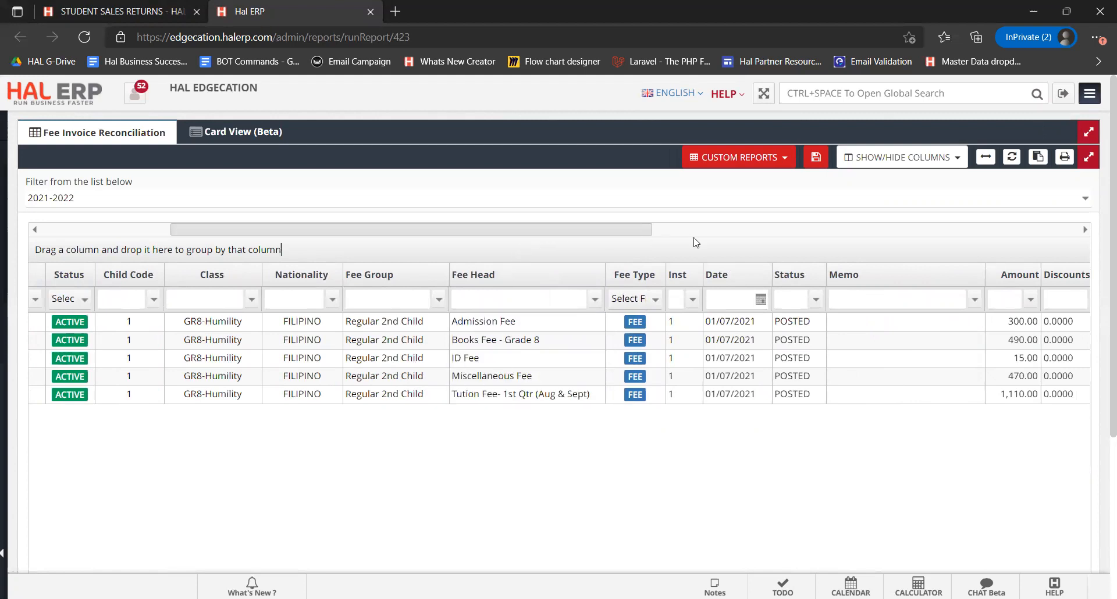
left_click_drag(627, 232, 718, 233)
left_click_drag(826, 238, 1063, 218)
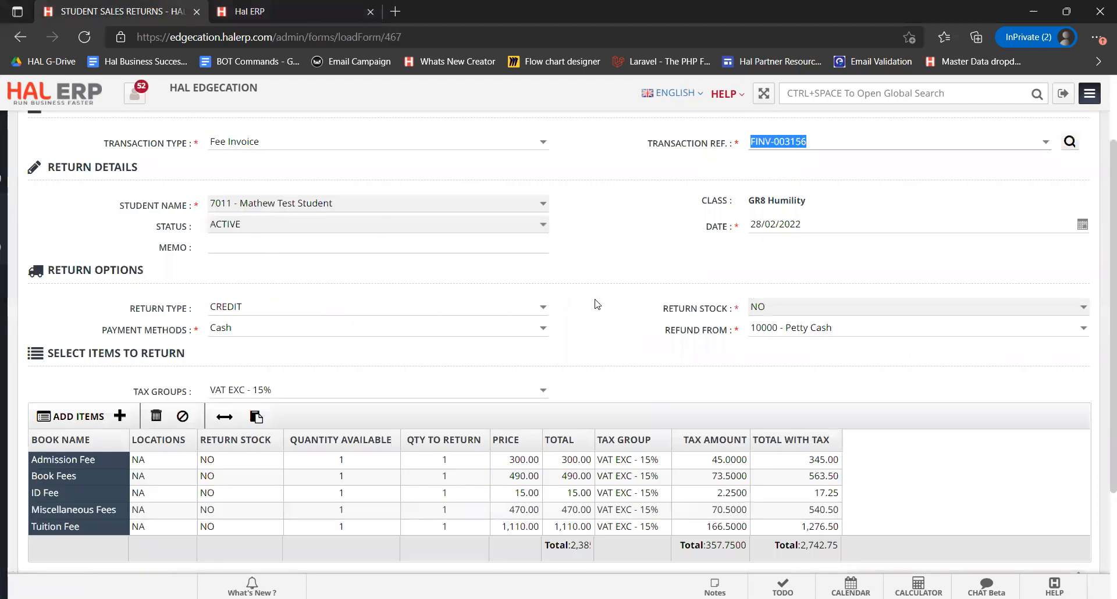
Step: Remove the ID Fee row from the items to return
scroll(596, 304, "down", 2)
left_click_drag(559, 383, 563, 398)
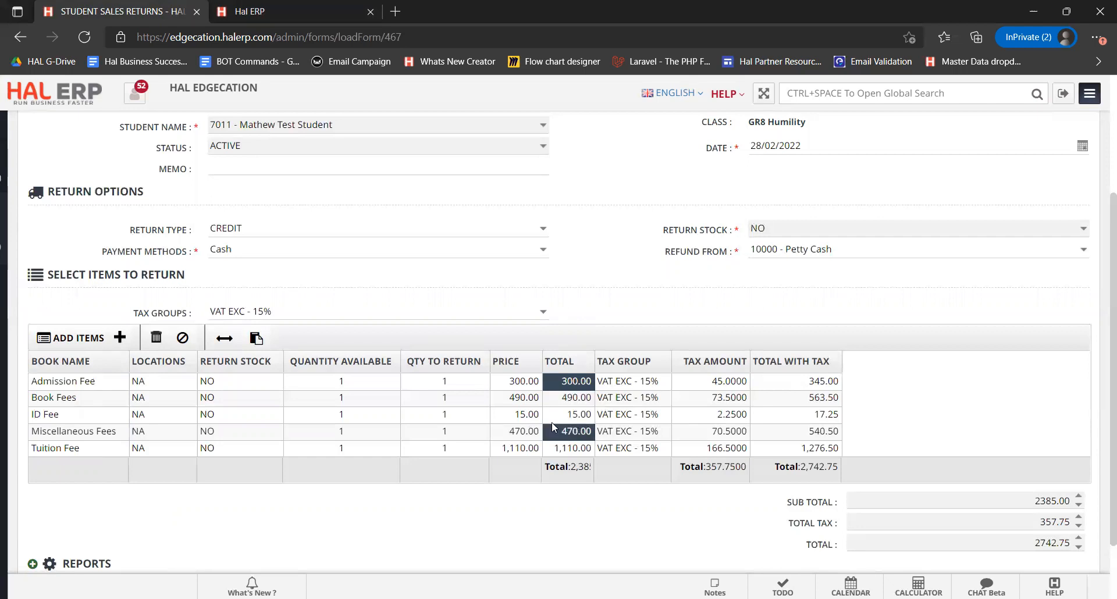
left_click(520, 415)
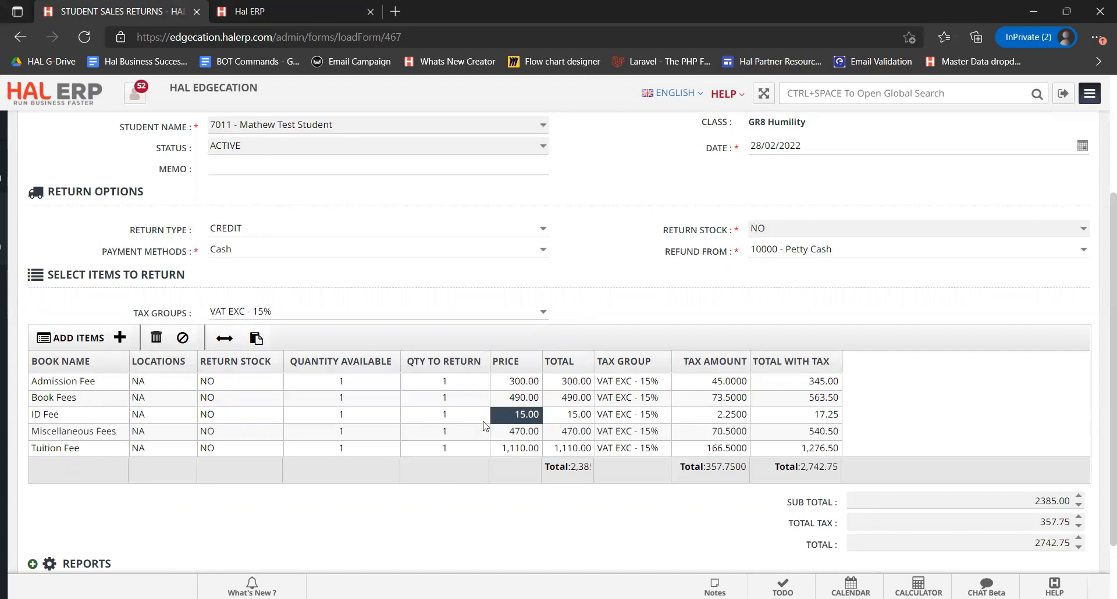
left_click(156, 338)
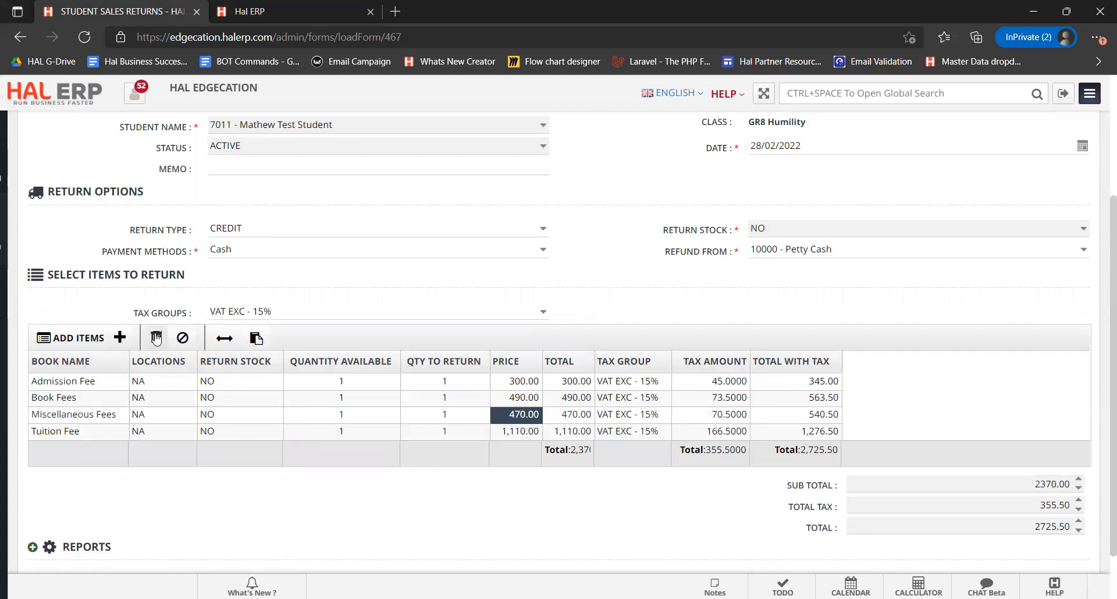
Step: Set the price of the Tuition Fee return item to 550.00
left_click(518, 431)
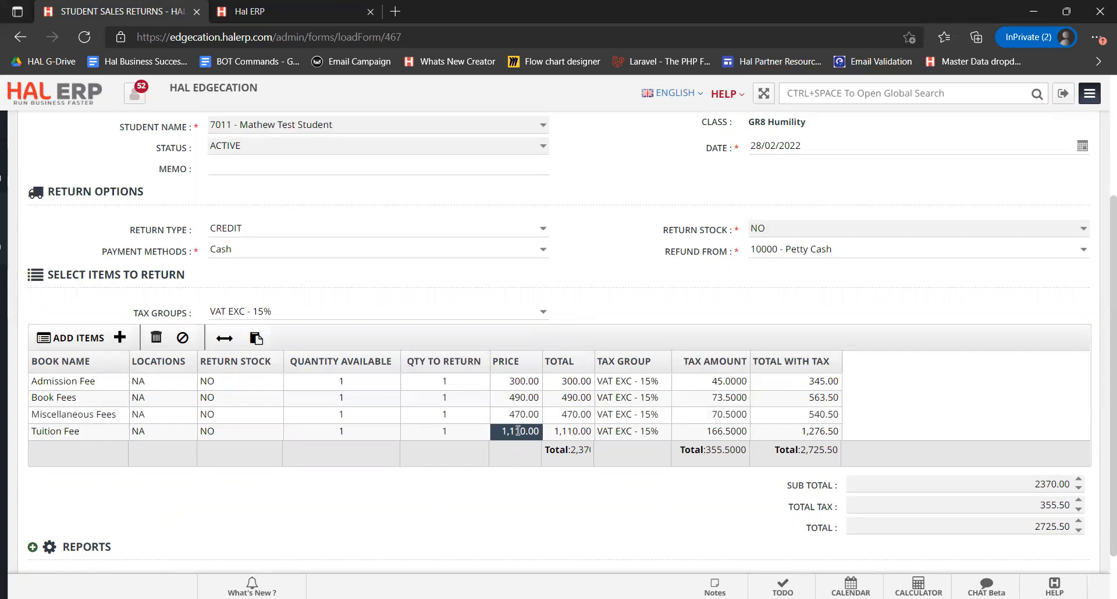
type("5")
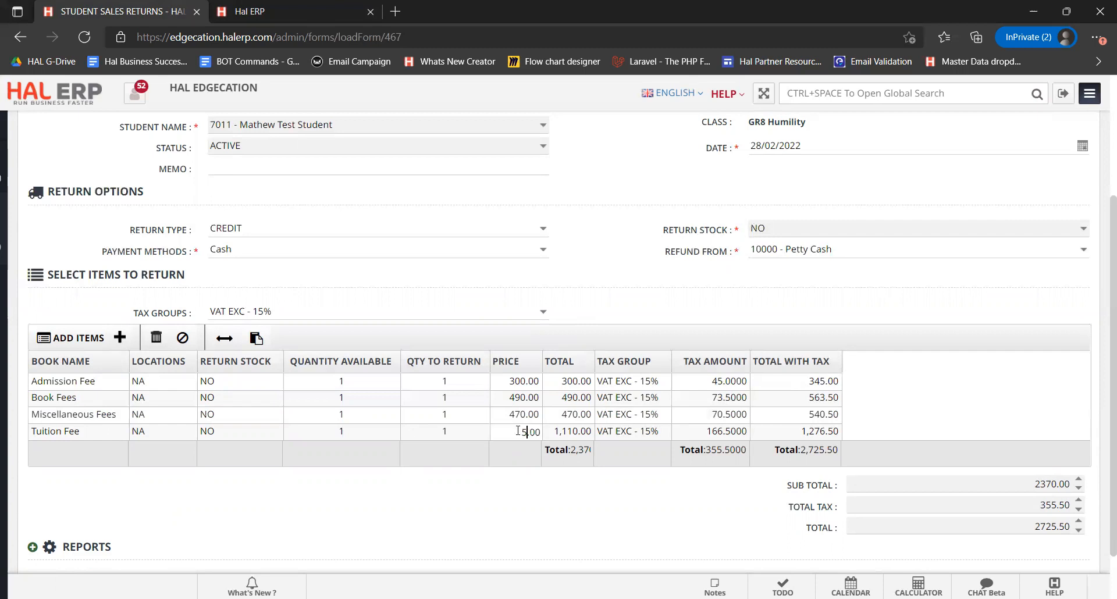
type("50")
key("Return")
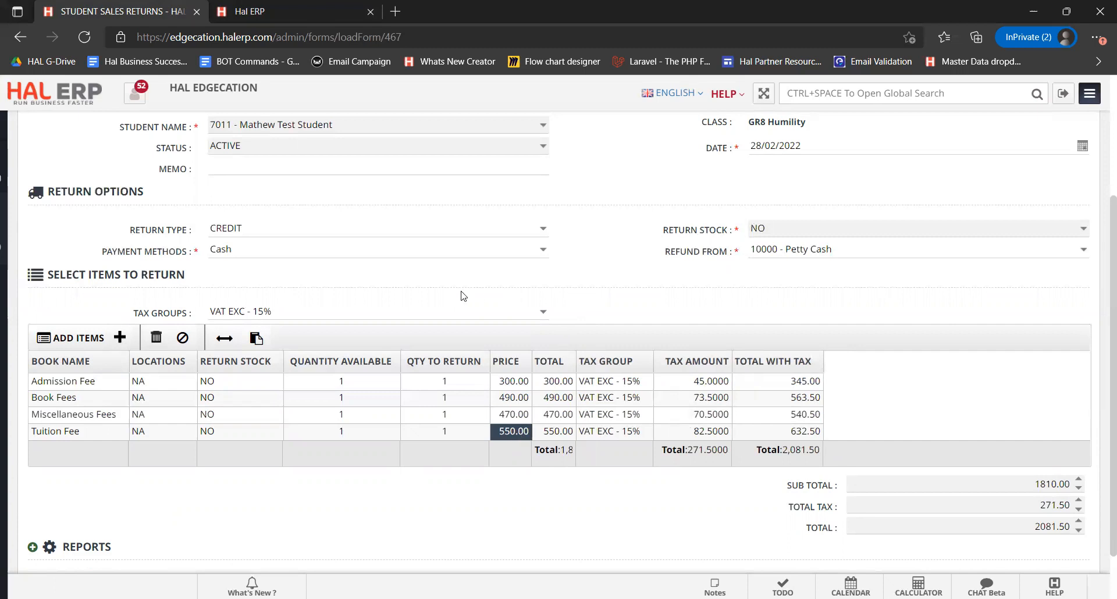
Step: Enter "Discount After Invoice is Posted" as the memo in the return details
left_click(425, 165)
type("Discount")
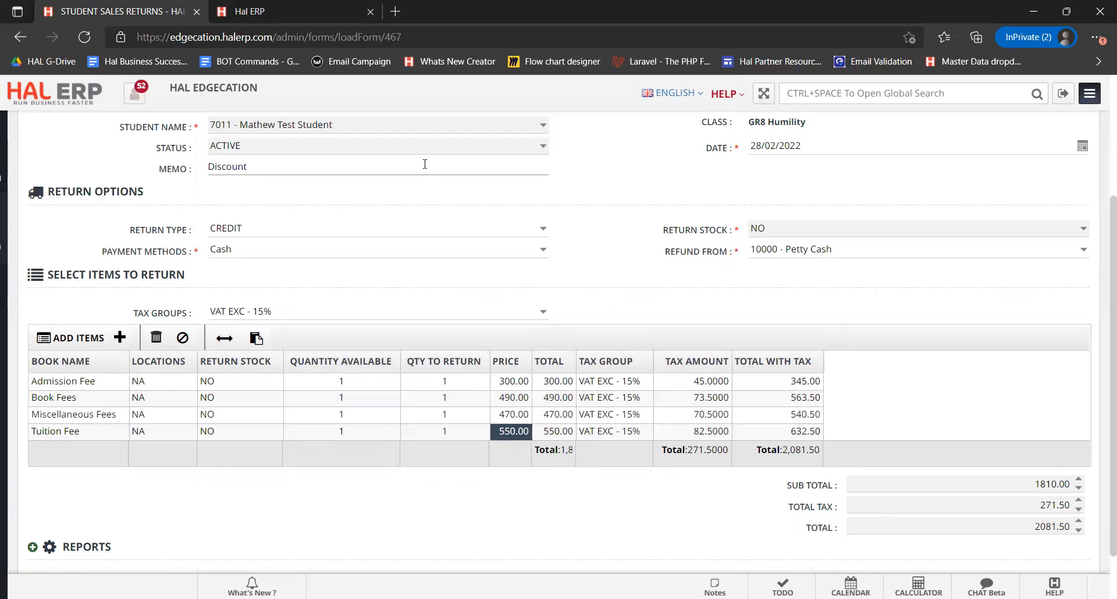
type(" After Invoice is POsted")
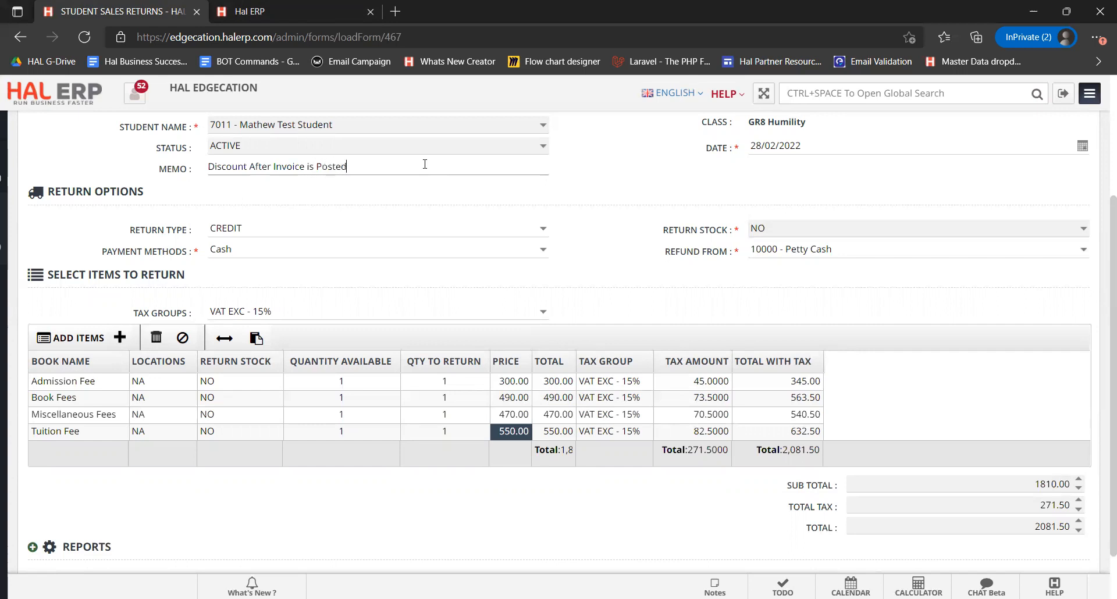
Step: Keep the return type as CREDIT and add the student sales return
left_click(540, 230)
left_click(522, 259)
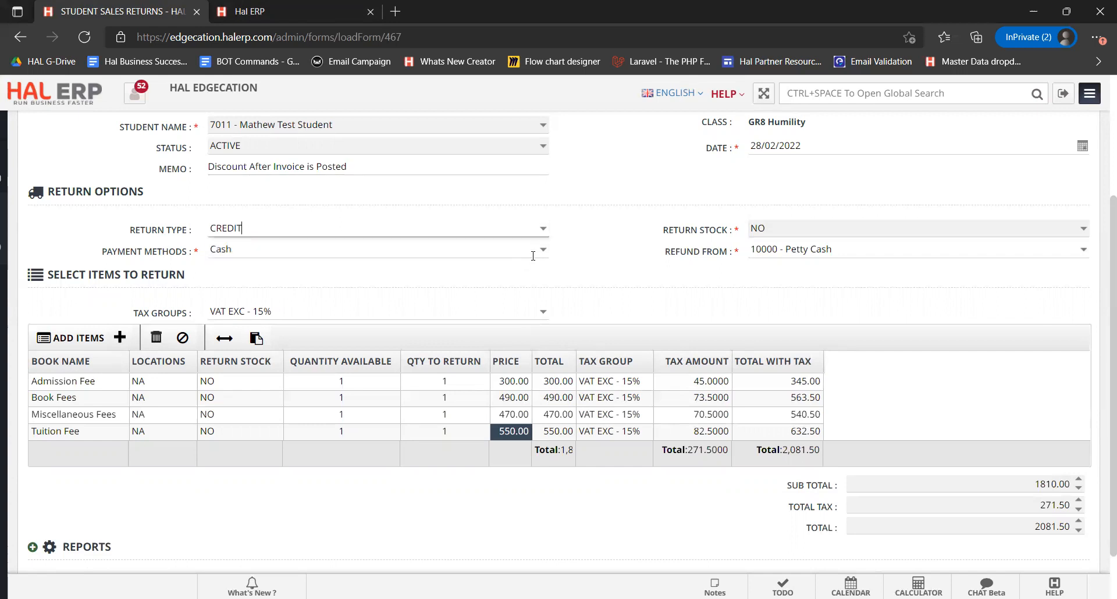
scroll(602, 259, "down", 1)
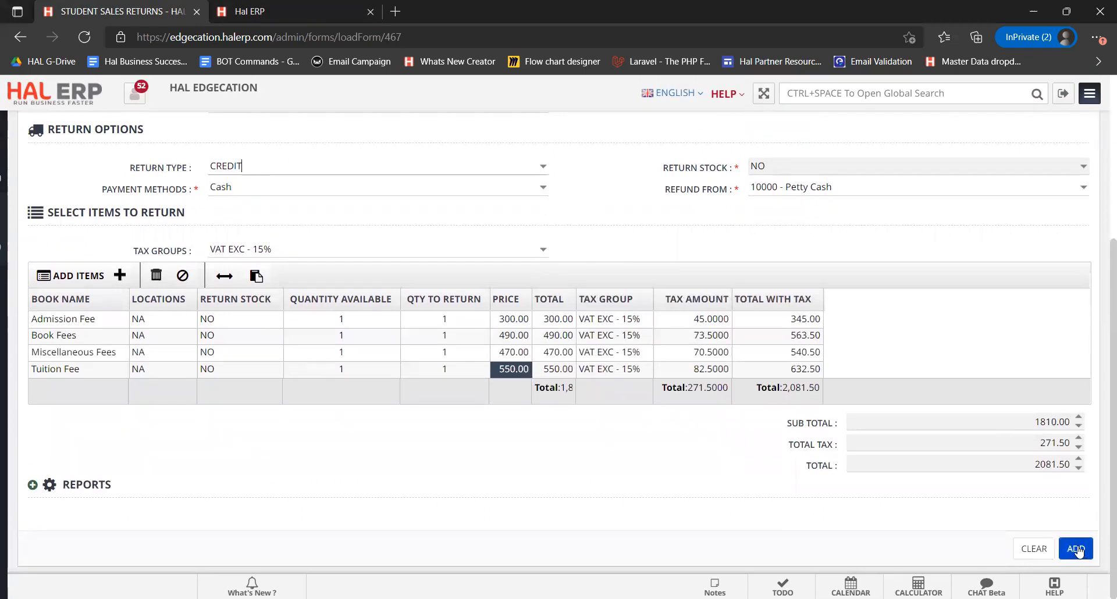
left_click(1078, 551)
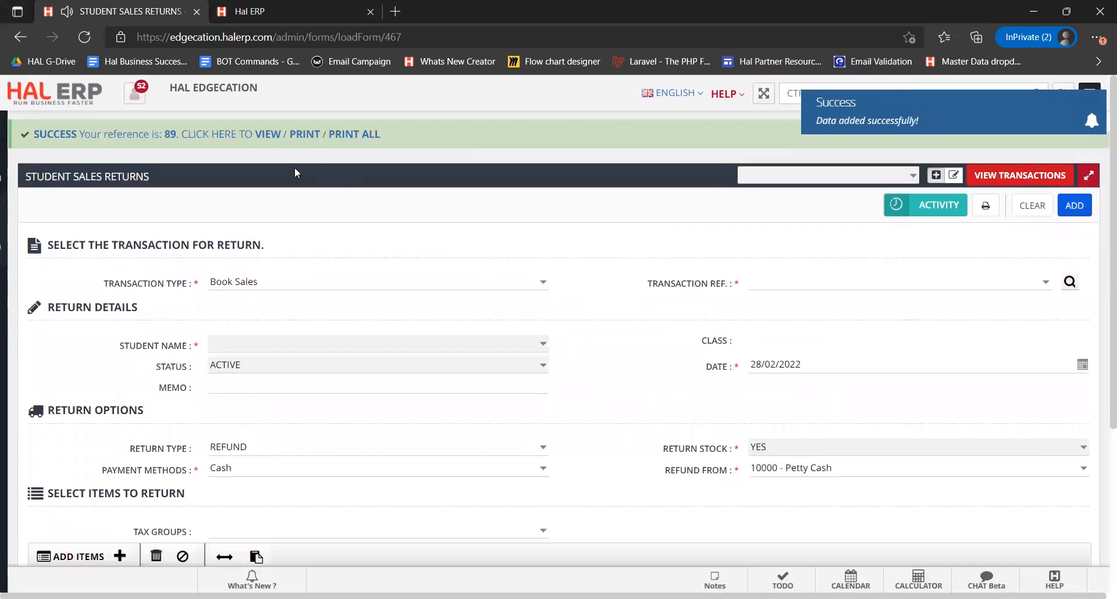
Step: View the newly added sales return and expand its Reports section at the Ledger Posting entries
left_click(268, 140)
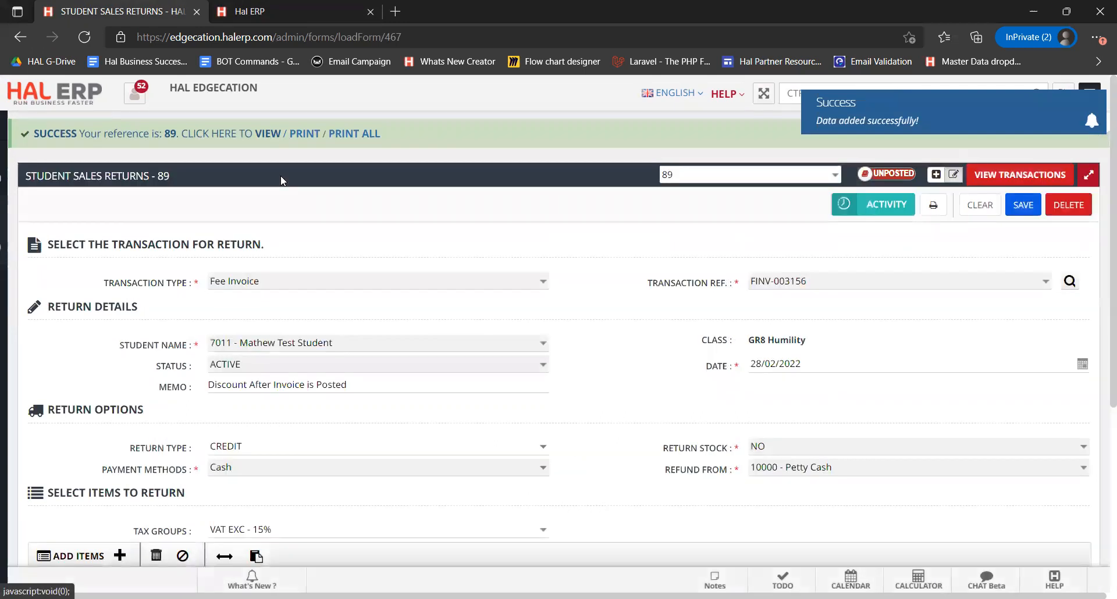
scroll(282, 179, "down", 4)
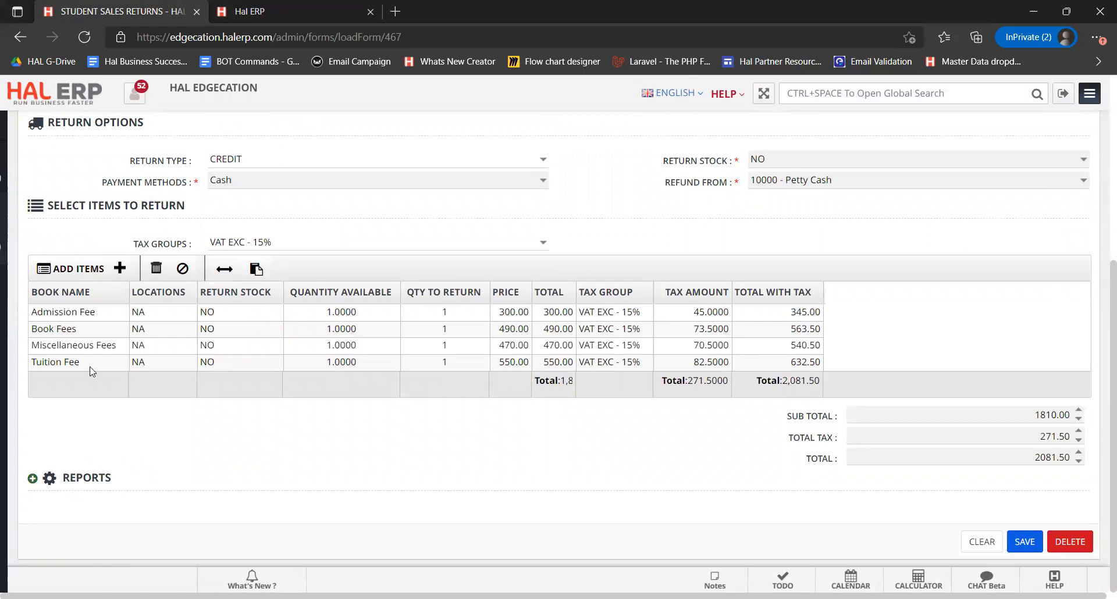
left_click(93, 480)
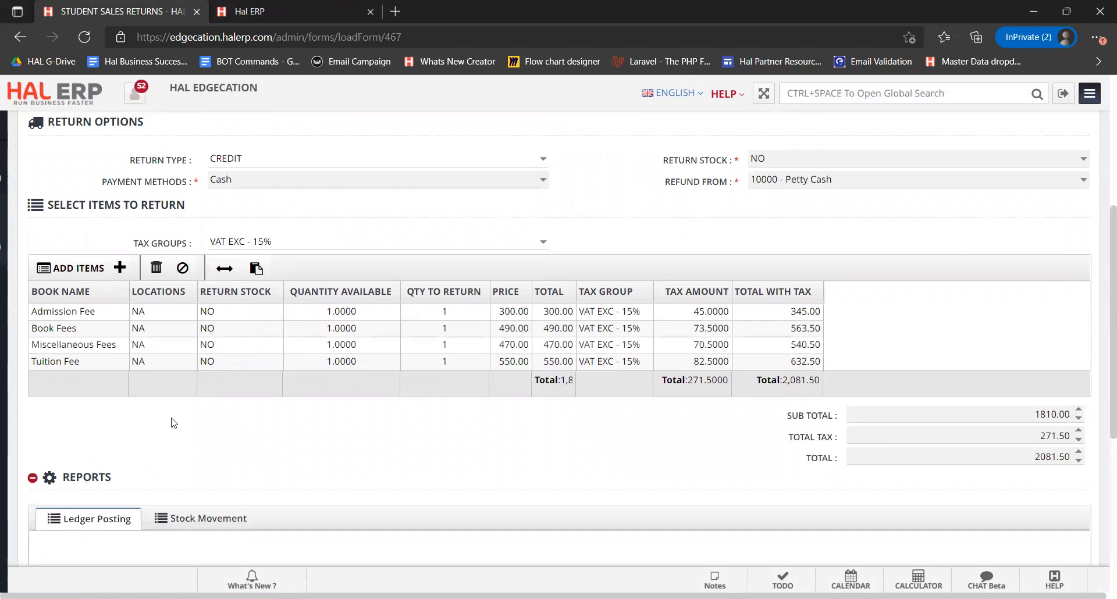
scroll(172, 420, "down", 4)
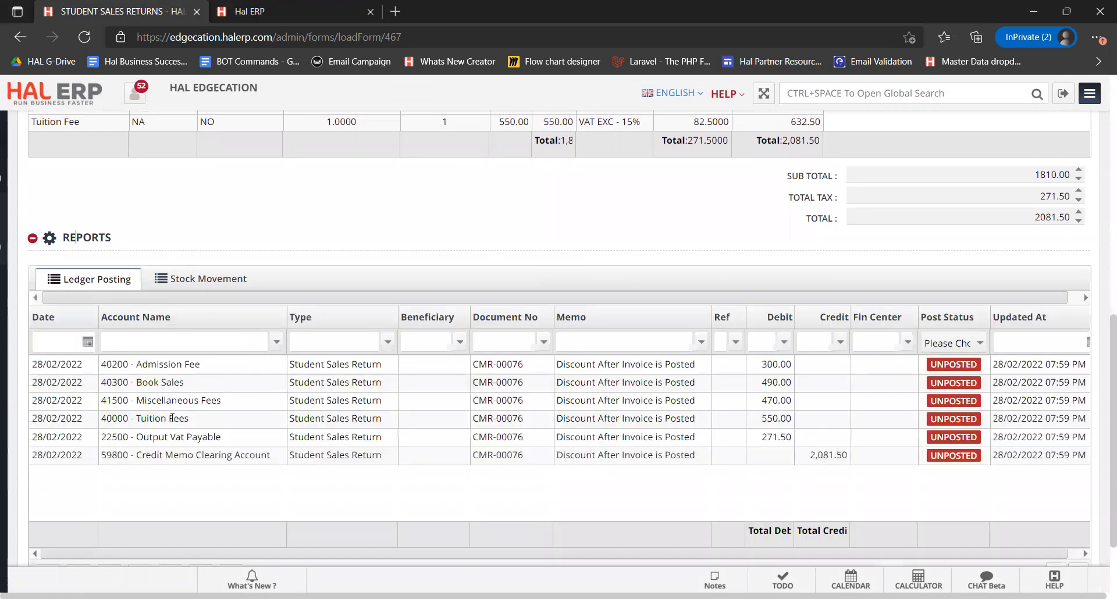
Step: Examine the ledger posting's fee debits, output VAT and credit memo clearing entries, and compare them with the return's items and totals
left_click(231, 365)
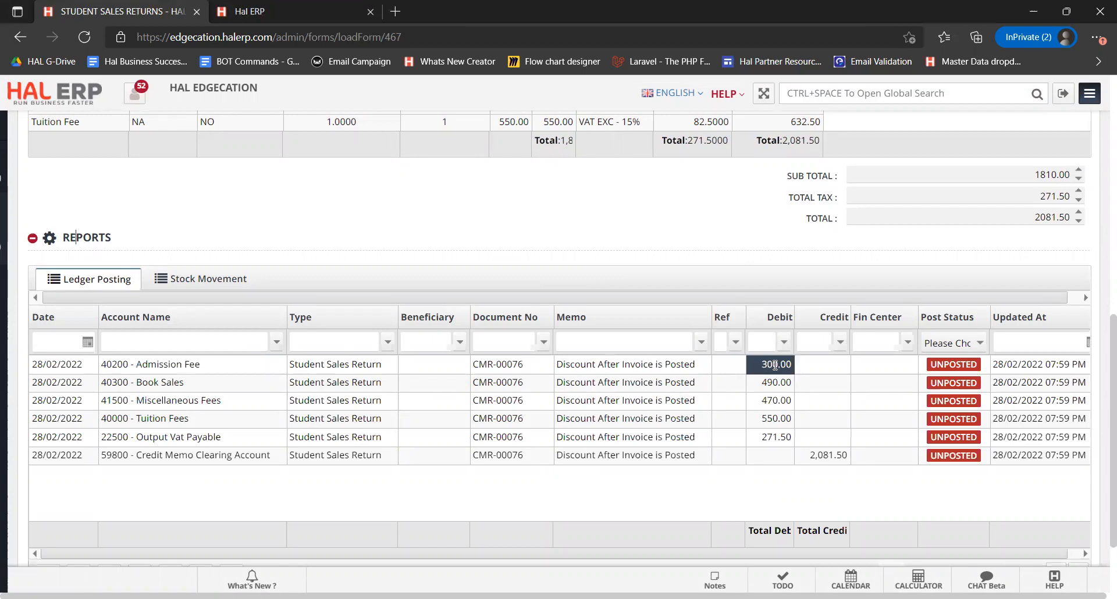
key("shift+Down")
key("shift+Down")
key("shift+Down")
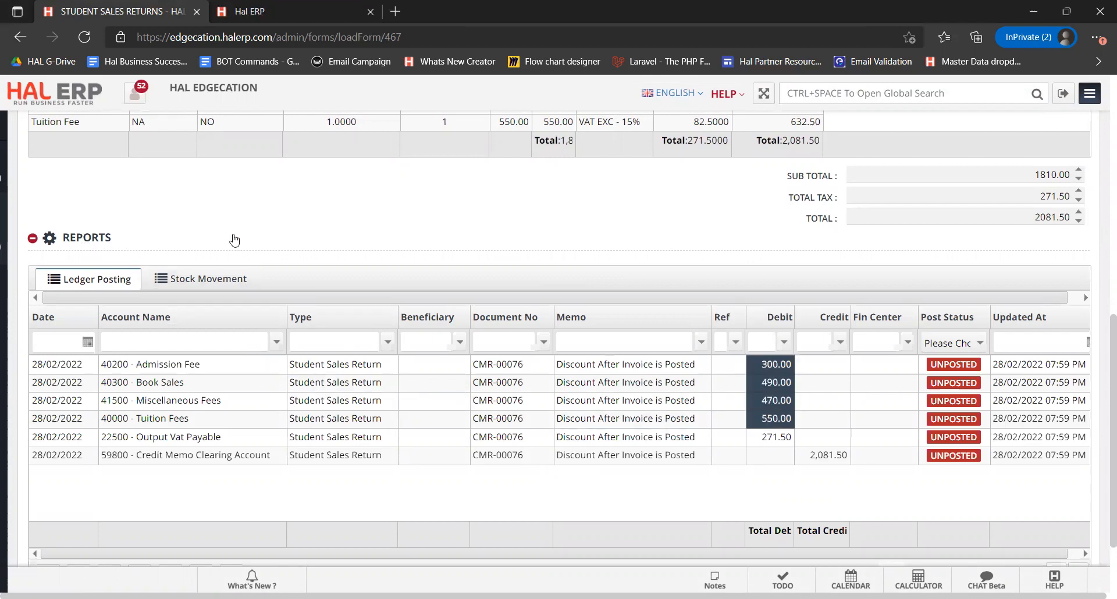
scroll(233, 239, "up", 1)
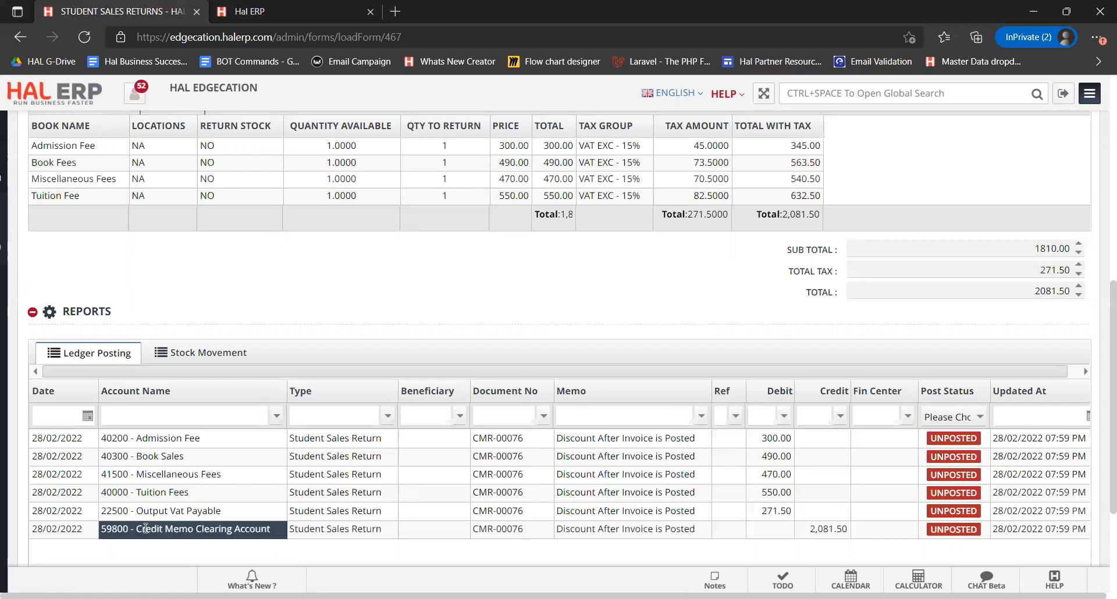
scroll(691, 271, "down", 2)
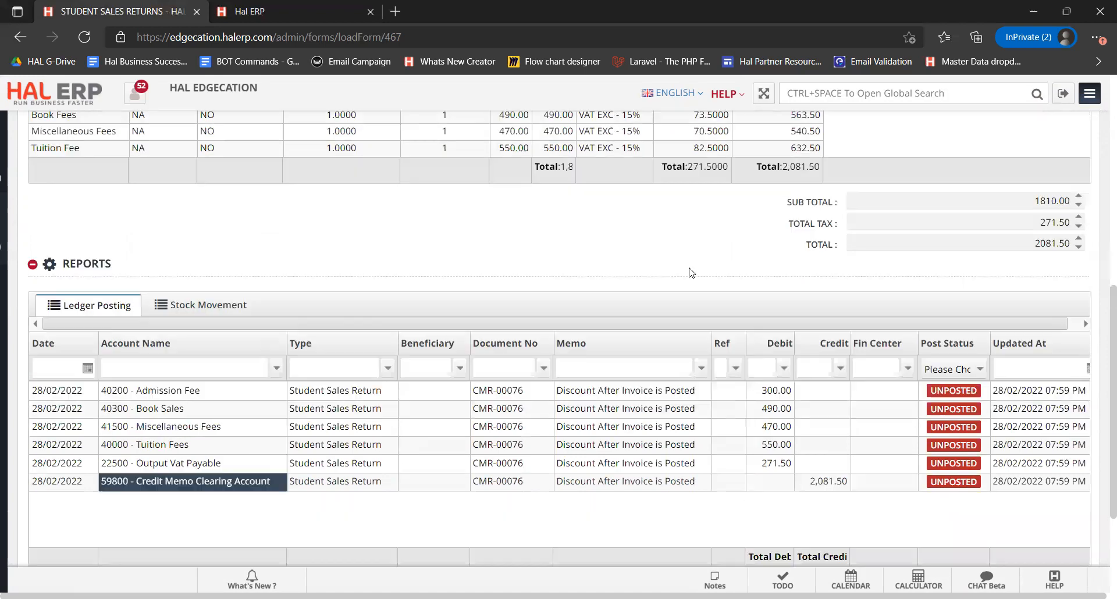
scroll(748, 160, "up", 5)
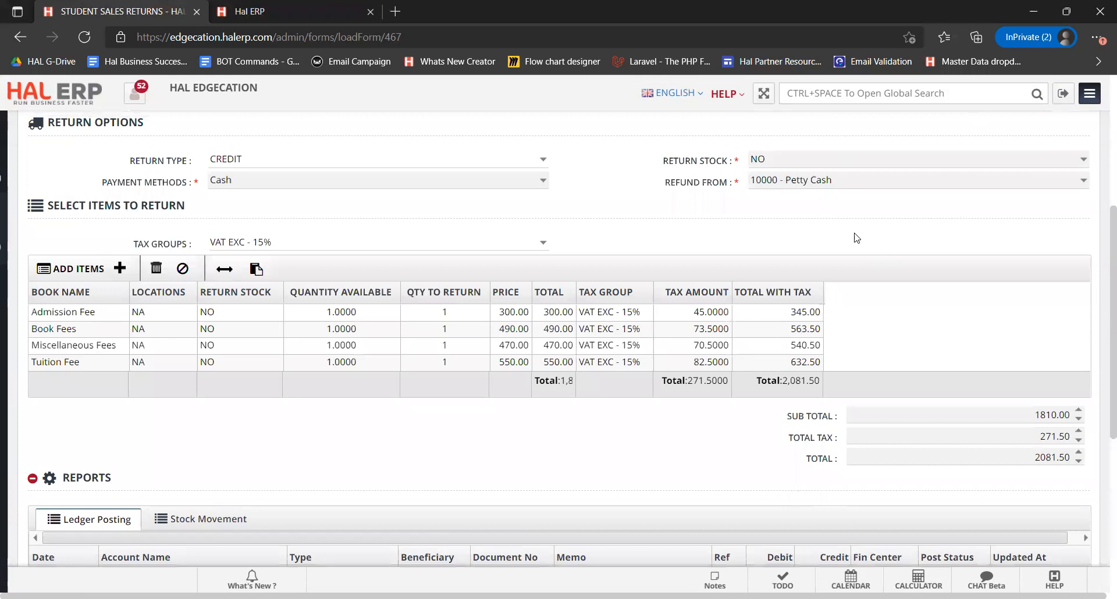
scroll(648, 226, "down", 3)
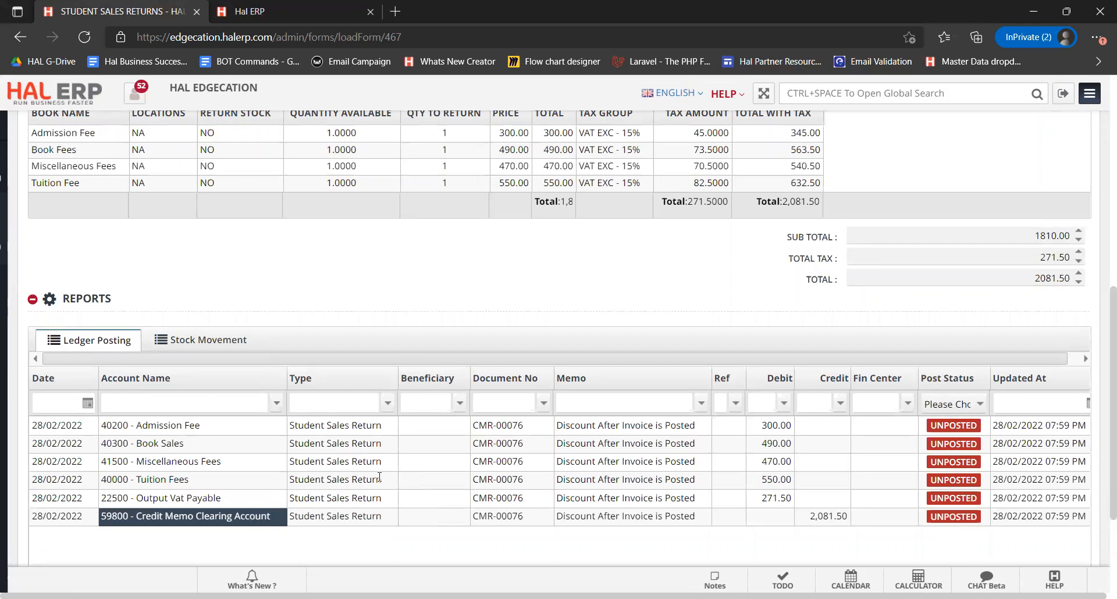
scroll(660, 269, "up", 4)
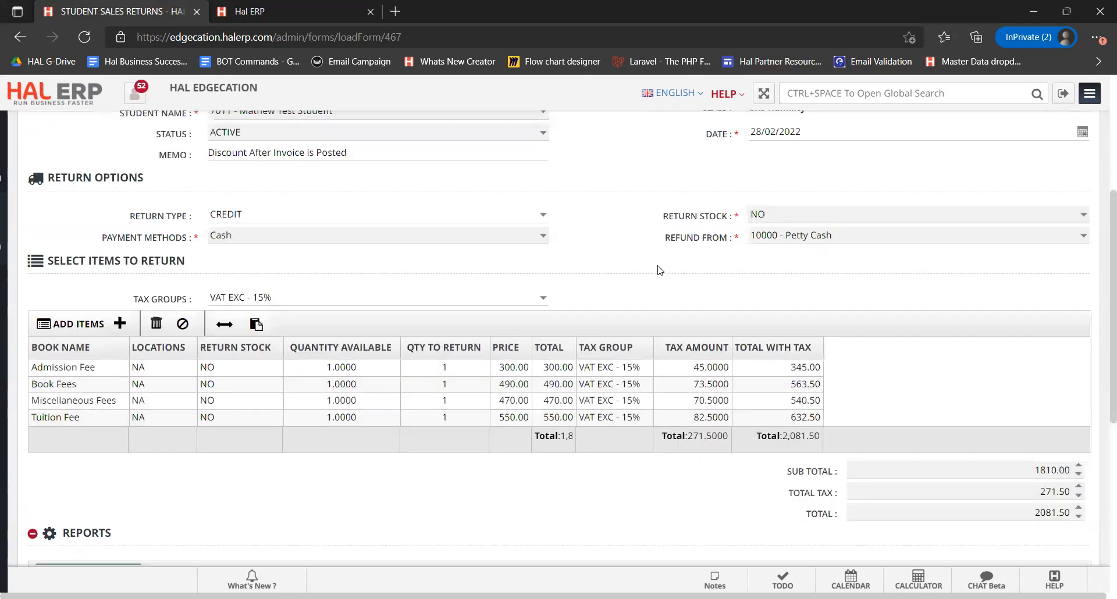
scroll(660, 269, "up", 4)
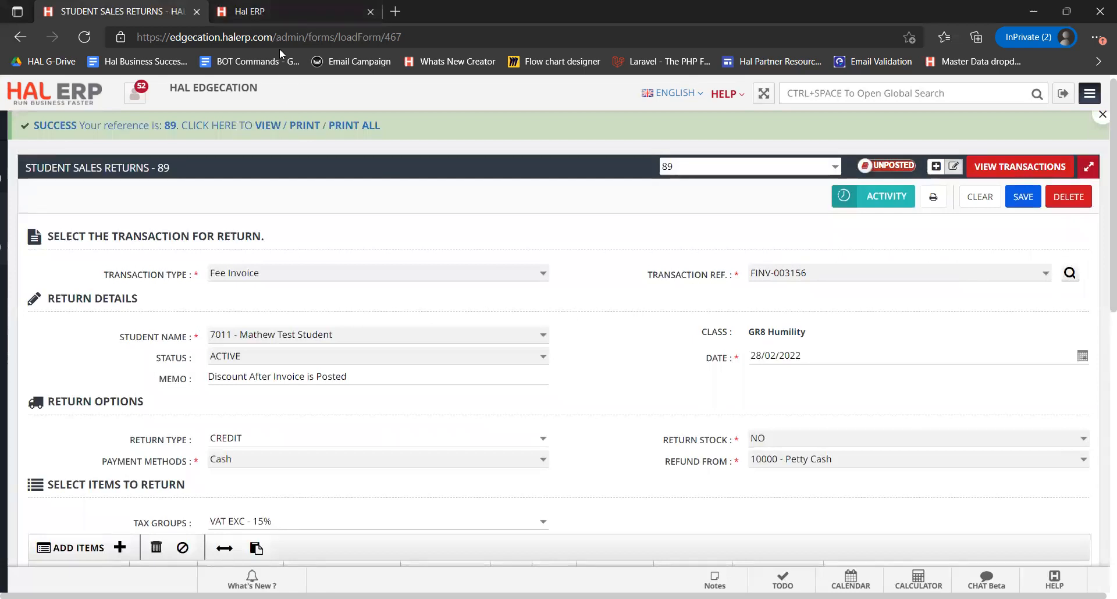
Step: Refresh the Fee Invoice Reconciliation report in the other browser tab and check the Total Credit of each fee row
left_click(274, 9)
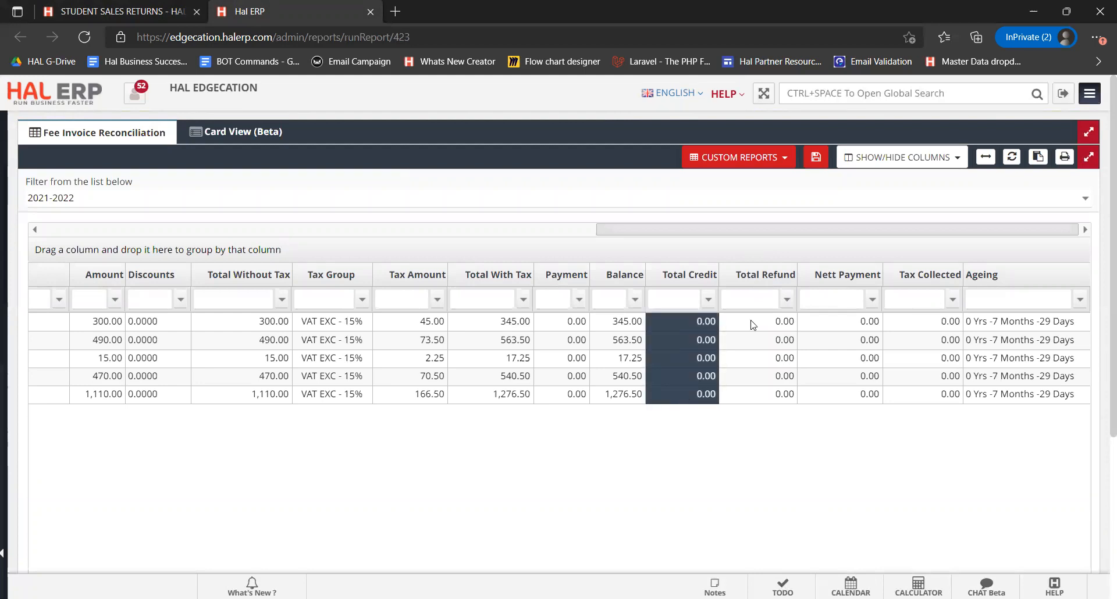
left_click(1012, 158)
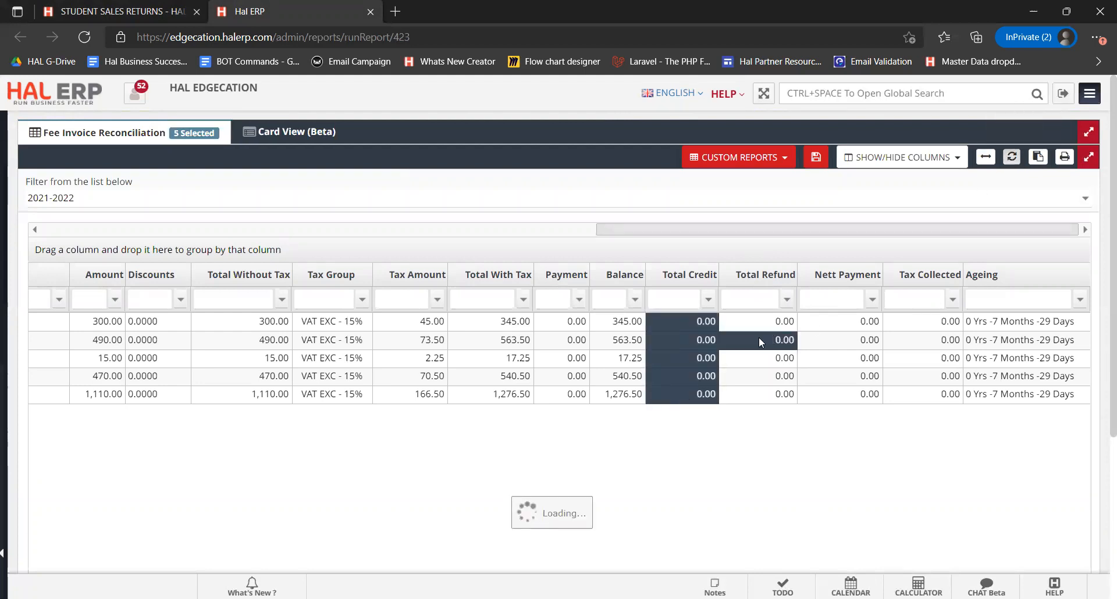
left_click(692, 319)
left_click(691, 339)
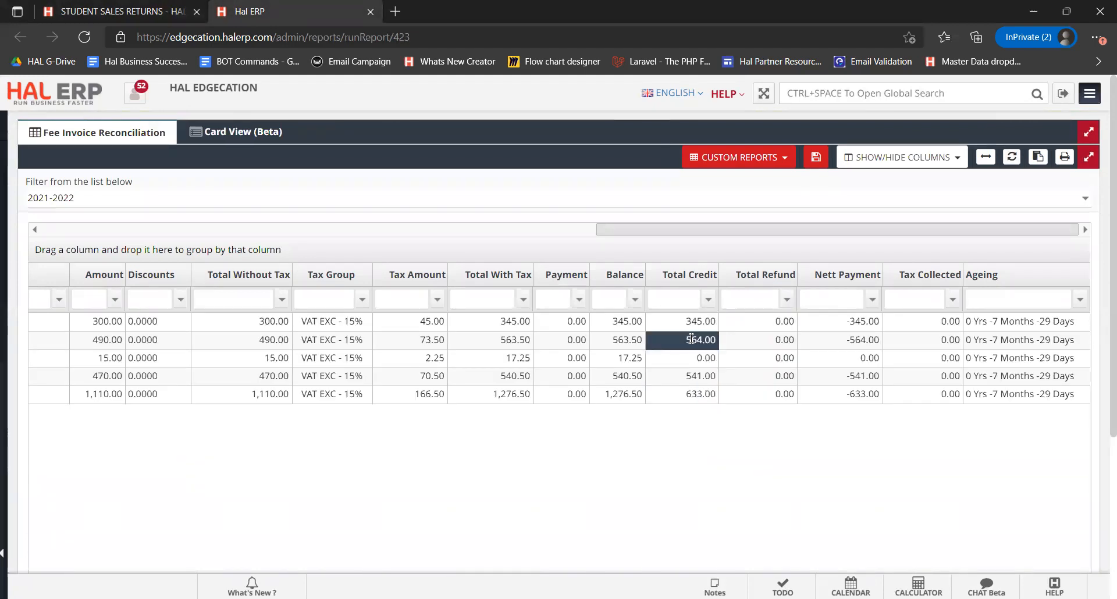
left_click_drag(691, 338, 698, 364)
left_click(698, 377, "ctrl")
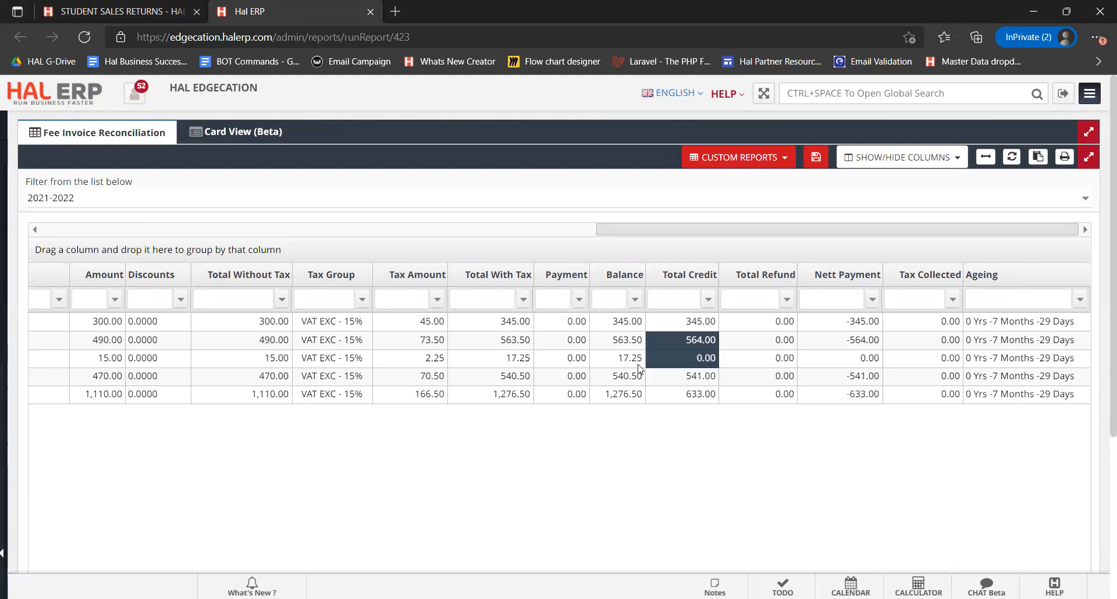
left_click(676, 366)
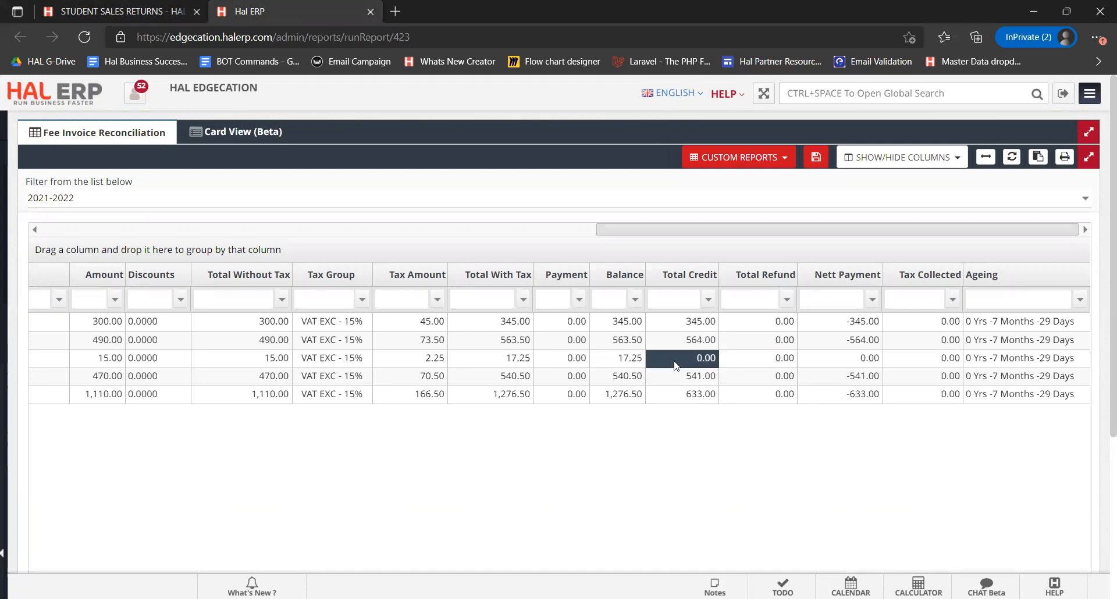
left_click(698, 394, "ctrl")
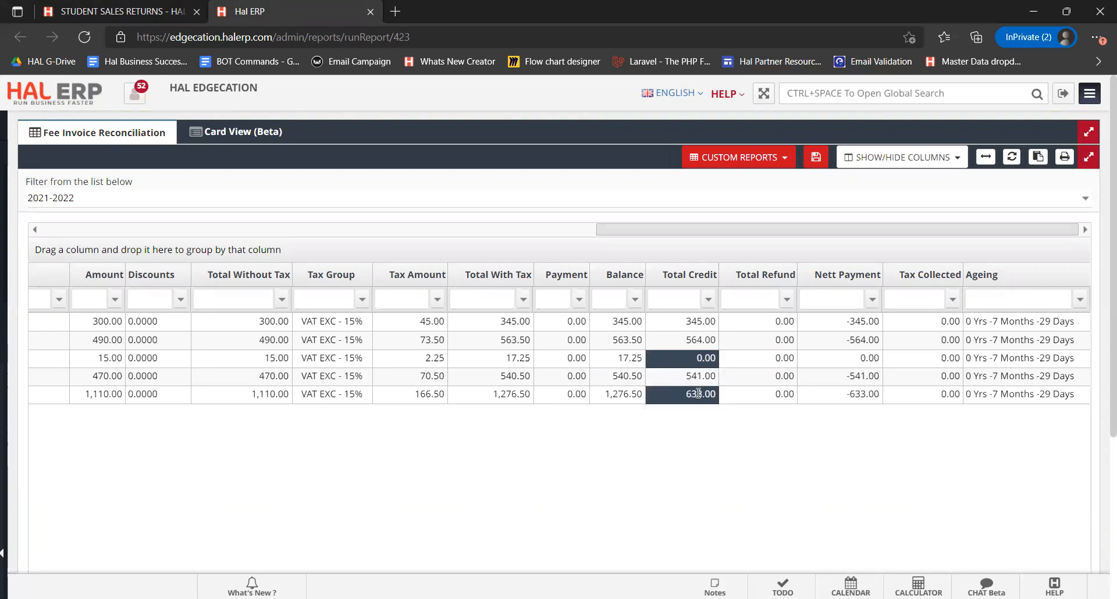
left_click(151, 399, "ctrl")
left_click(100, 396, "ctrl")
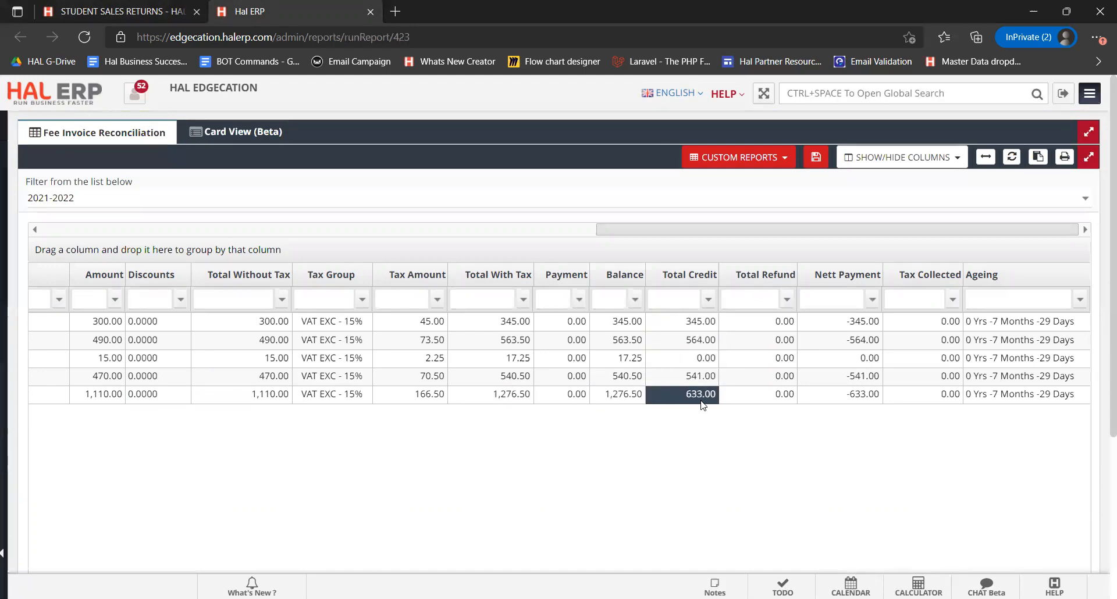
Step: Compare the Balance column with the Total Credit column across all fee rows of the reconciliation report
left_click(619, 327)
key("shift+Down")
key("shift+Down")
key("shift+Down")
key("shift+Down")
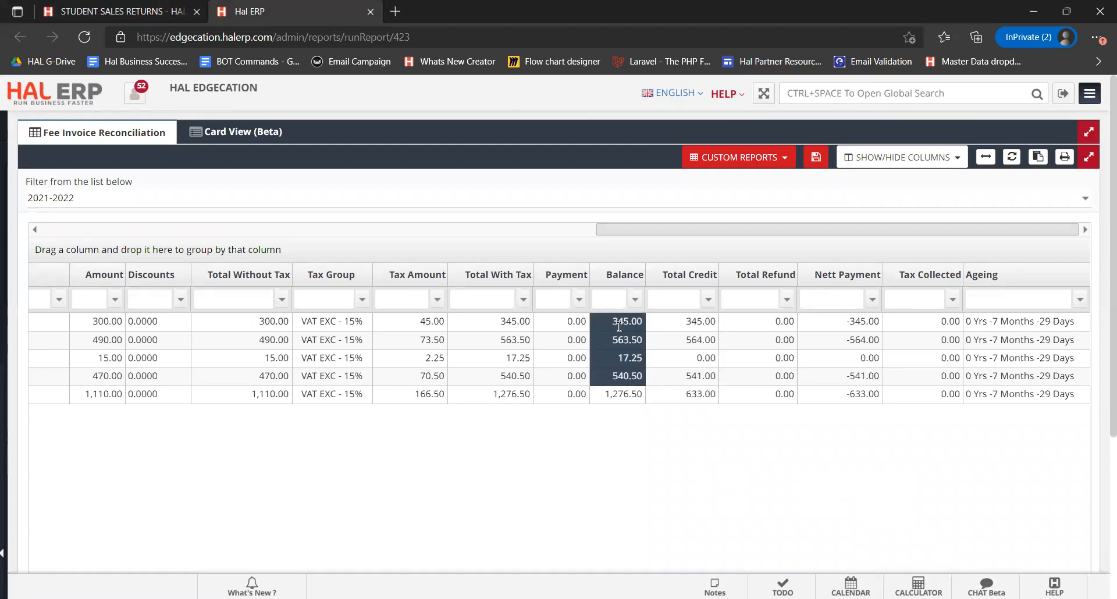
left_click(675, 326)
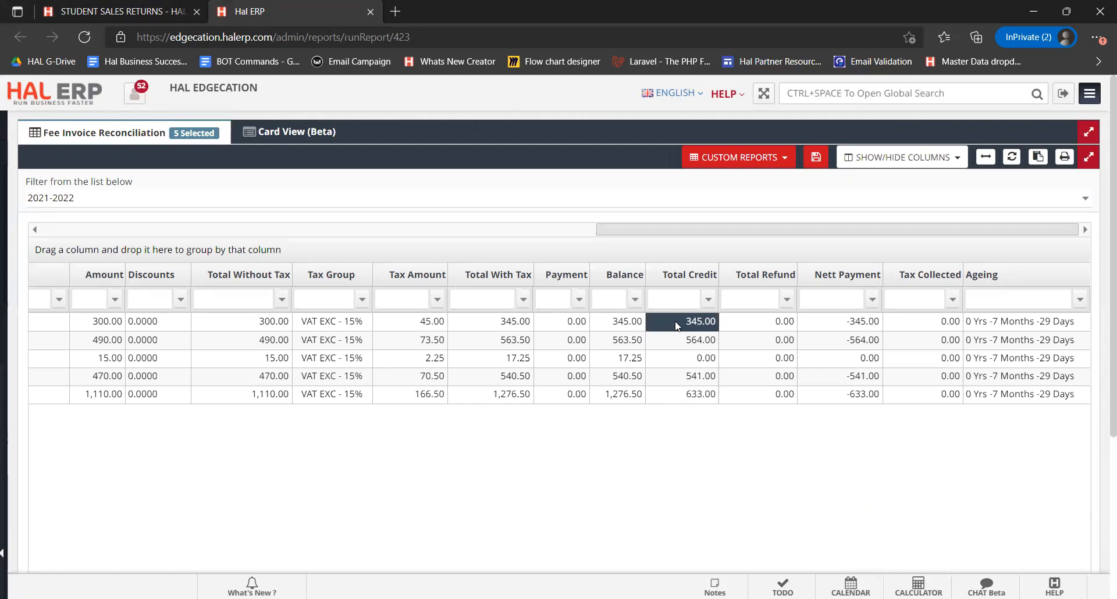
key("shift+Down")
key("shift+Down")
key("shift+Down")
key("shift+Down")
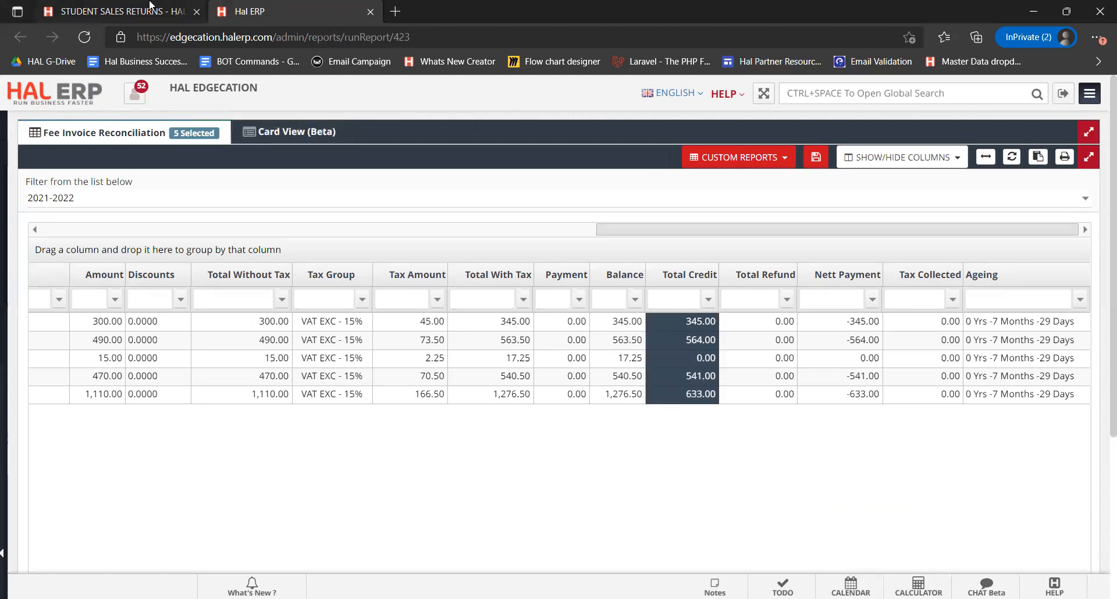
Step: Return to the student sales returns tab, find Fee Advance with the quick search "fee ad", and open its report in a new tab
left_click(117, 11)
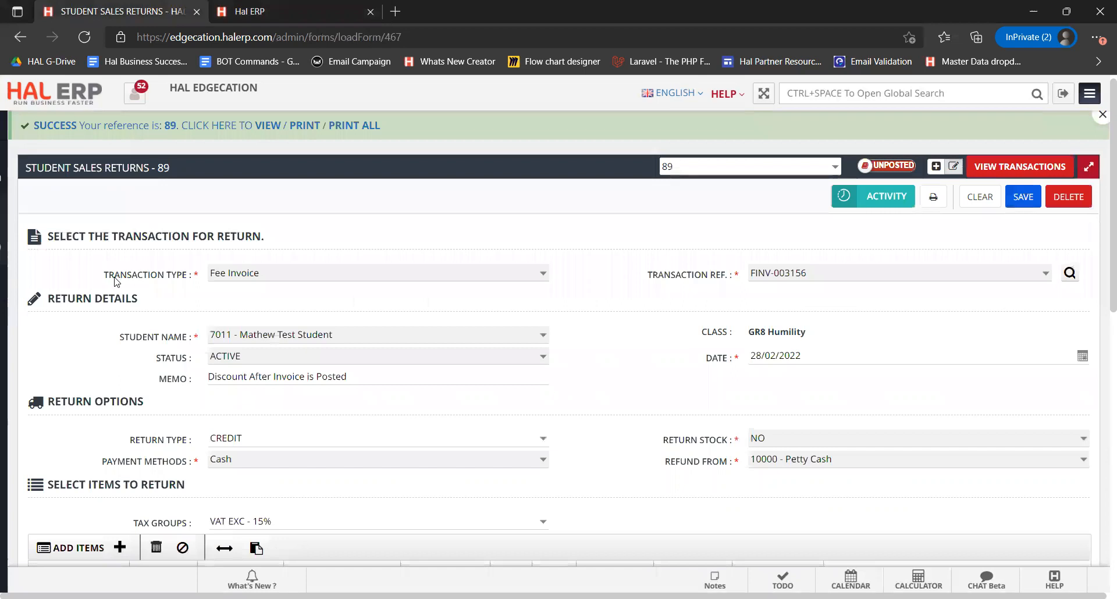
mouse_move(2, 275)
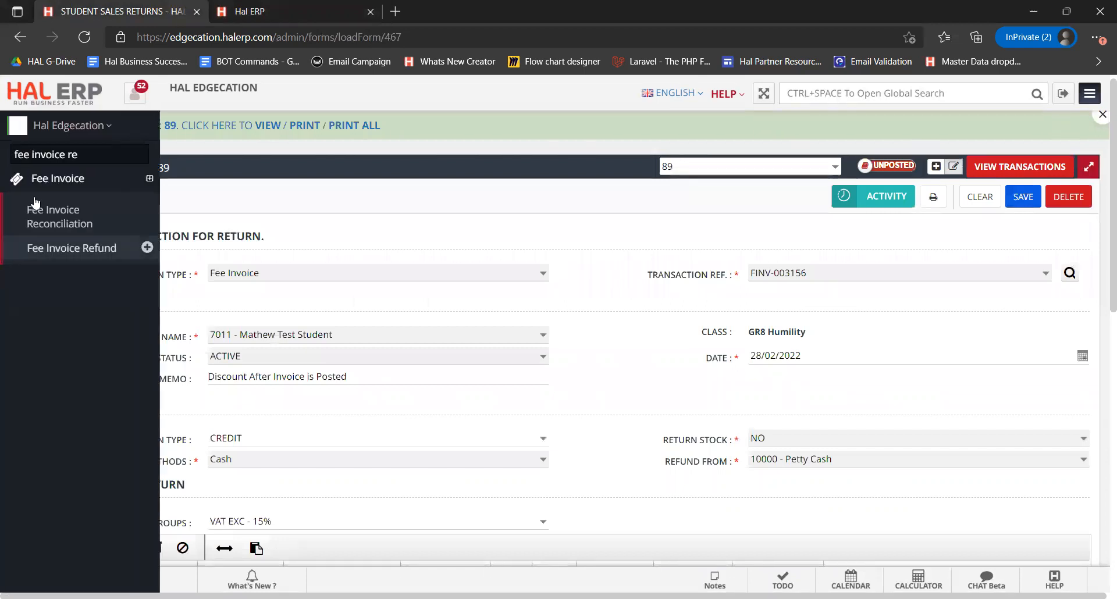
key("ctrl+a")
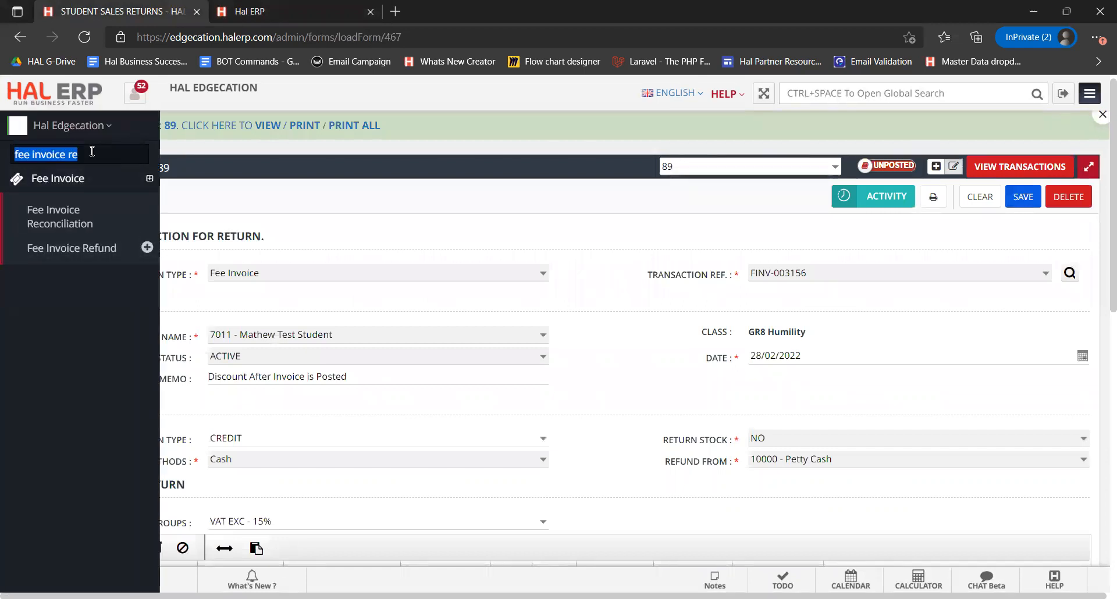
type("fee ad")
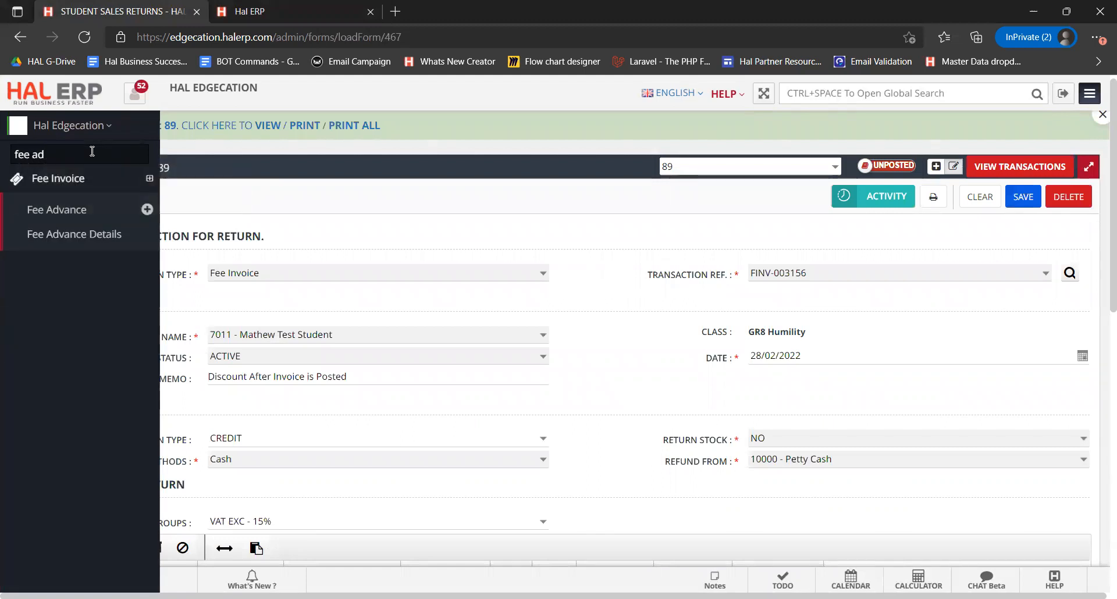
left_click(66, 214)
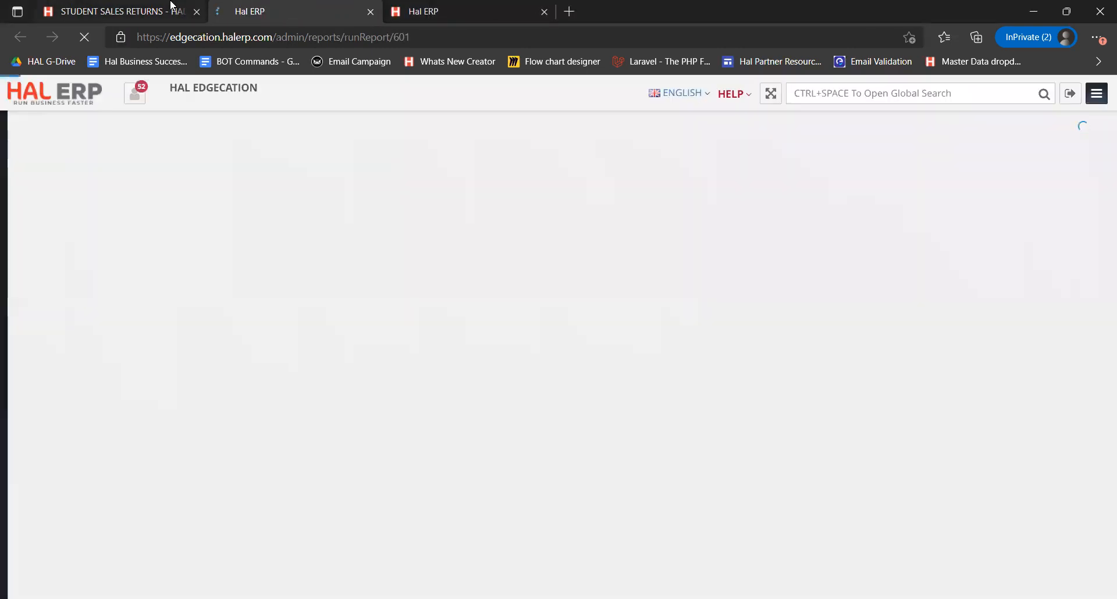
left_click(173, 10)
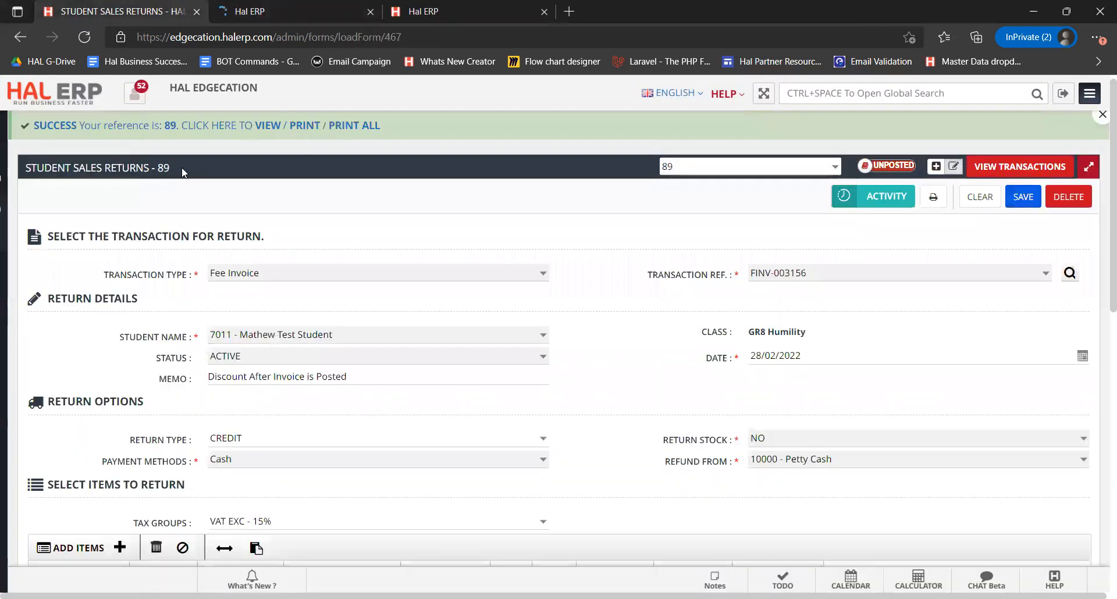
left_click(273, 11)
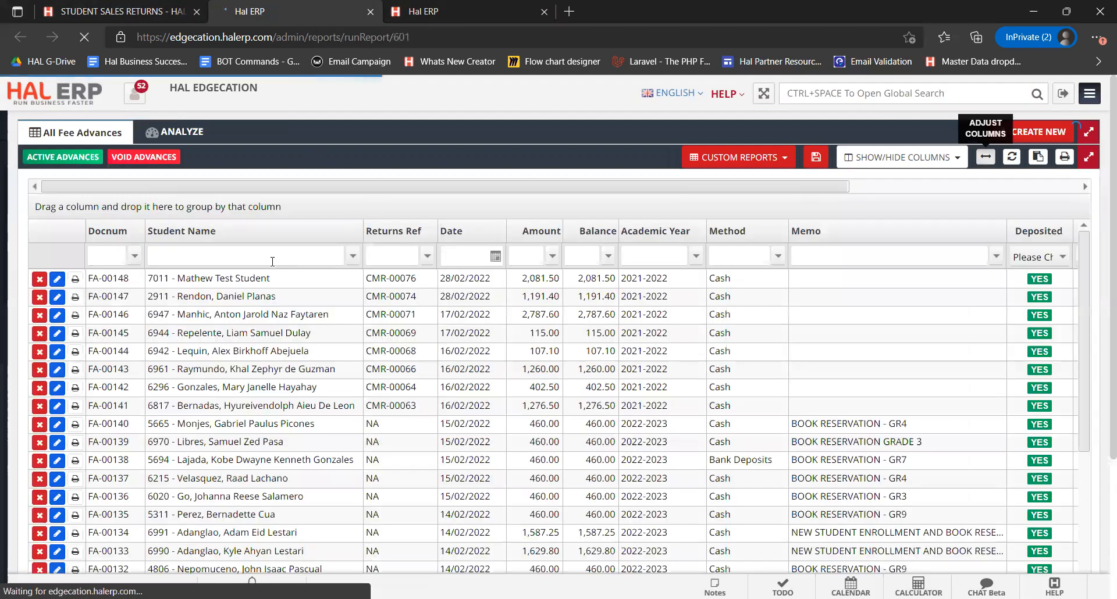
Step: Filter the All Fee Advances report by the test student's number and check the Amount of the matching advance
left_click(249, 278)
key("Right")
key("Right")
key("Right")
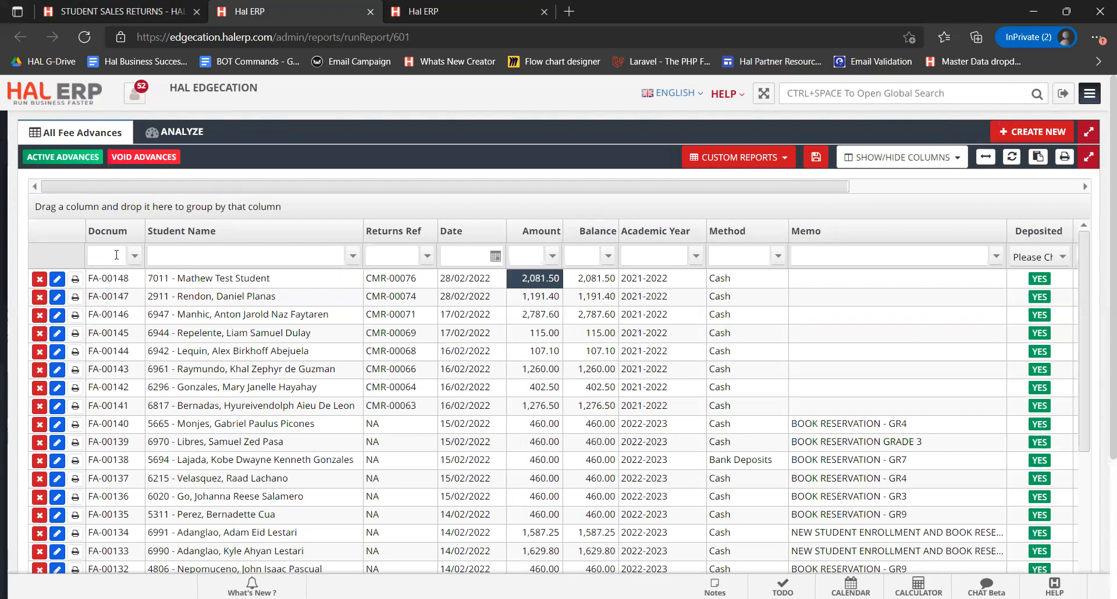
left_click(150, 255)
type("7011")
left_click(211, 279)
key("Right")
key("Right")
key("Right")
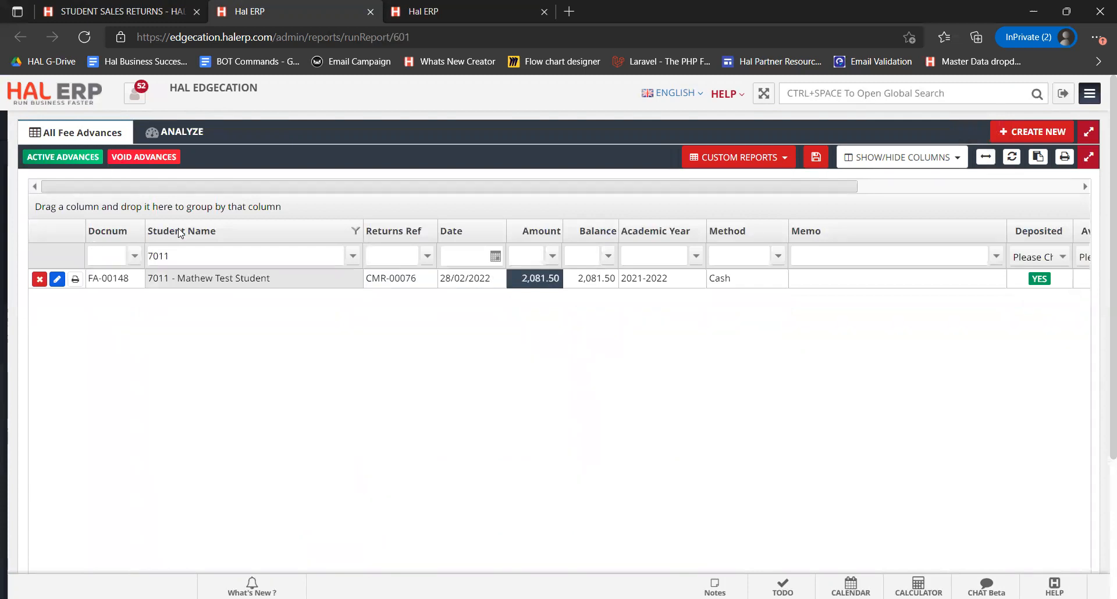
Step: Examine all columns of the test student's fee advance row, from the document number across to Updated At
left_click(302, 282)
key("Right")
key("Right")
key("Right")
key("Right")
key("Right")
key("Right")
key("Right")
key("Right")
key("Right")
key("Left")
key("Left")
key("Left")
key("Left")
key("Left")
key("Left")
key("Left")
key("Left")
key("Left")
key("Left")
key("Left")
key("Left")
key("Left")
key("Left")
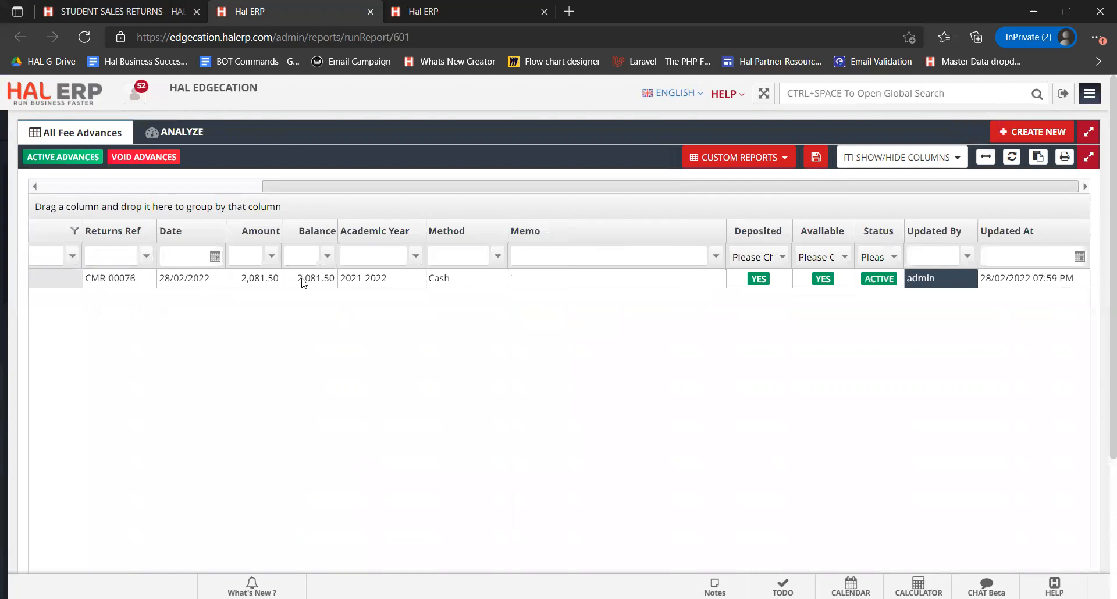
key("Right")
key("Right")
key("Right")
key("Right")
key("Right")
key("Right")
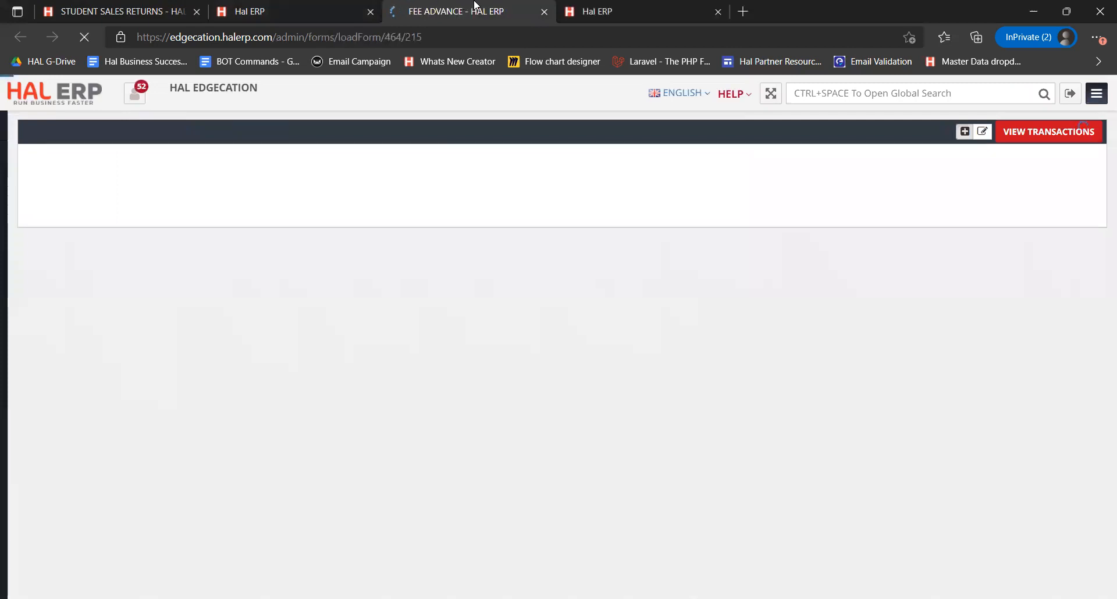
Step: Open the test student's fee advance in its own tab and expand its Reports section at the Ledger Posting entries
left_click_drag(474, 4, 302, 5)
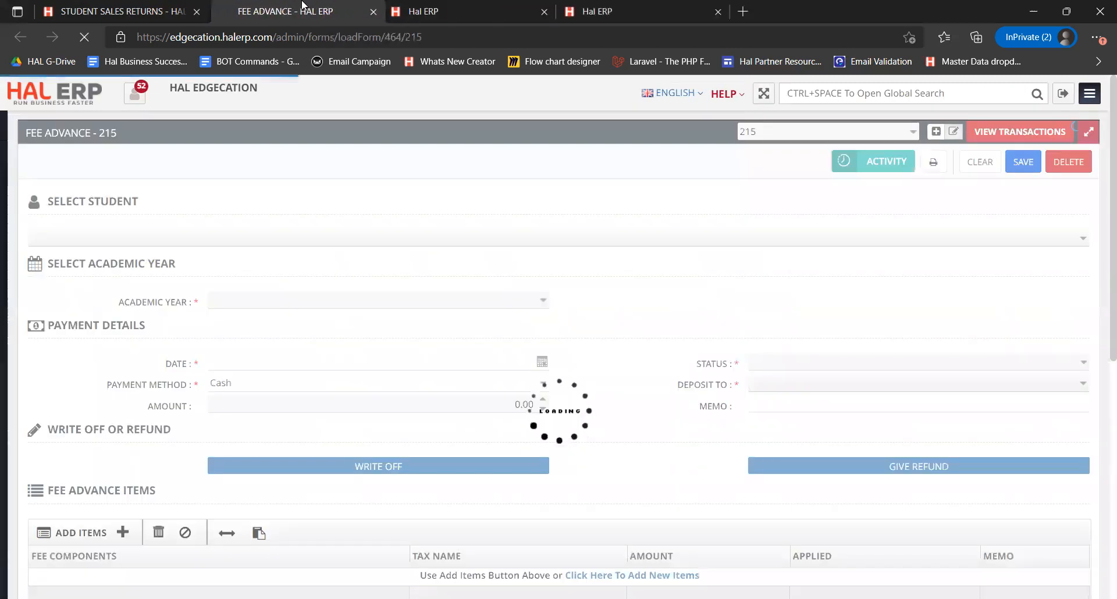
scroll(621, 319, "down", 5)
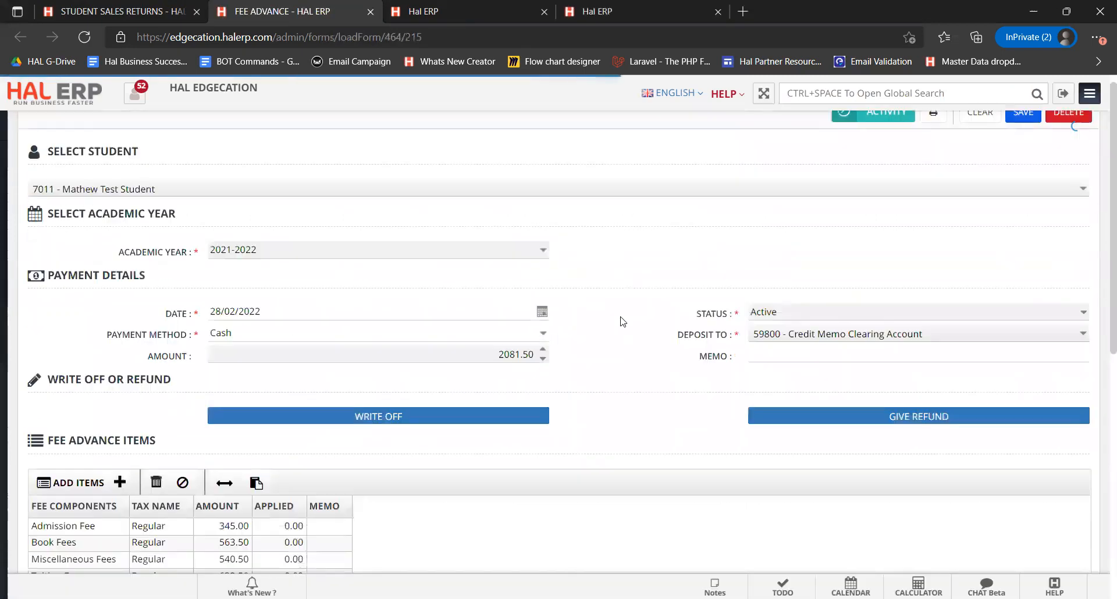
left_click(74, 381)
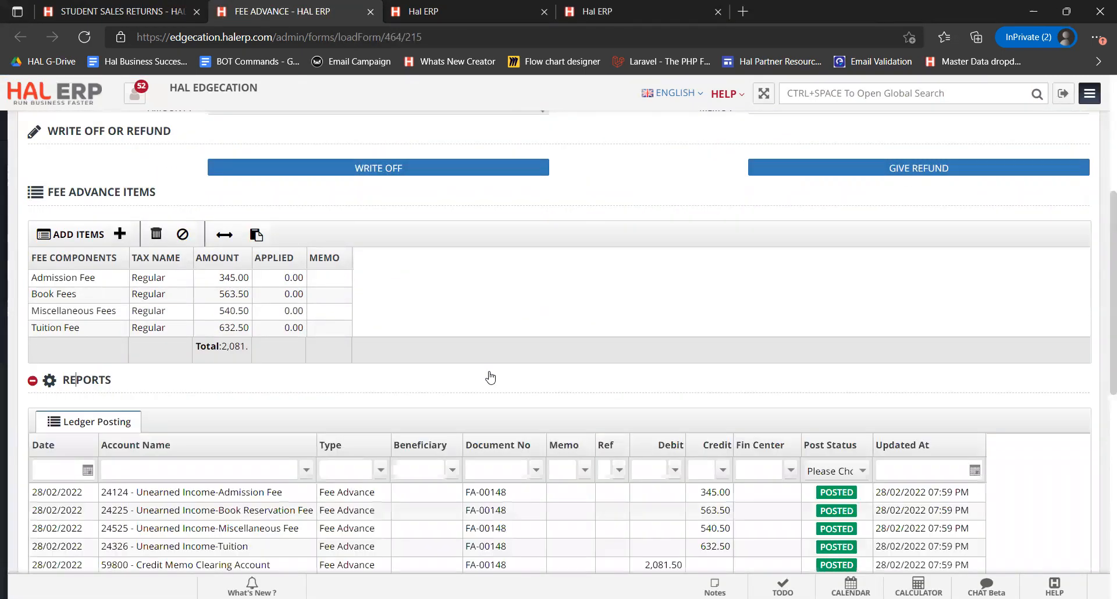
scroll(491, 379, "down", 1)
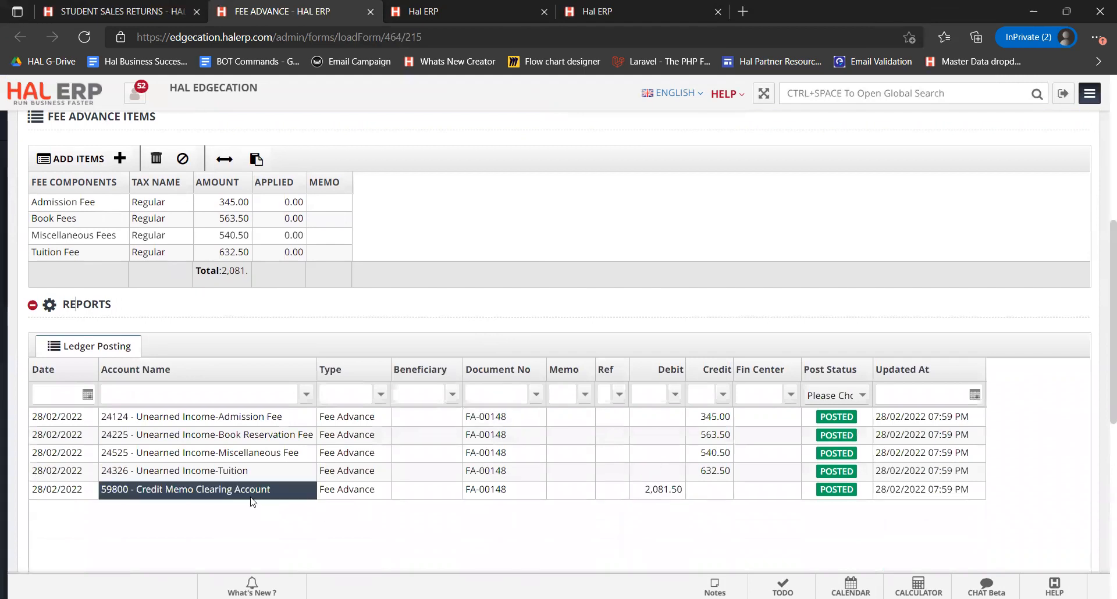
Step: Compare the credit memo clearing entry in the sales return's ledger posting with the one in the fee advance's ledger posting
left_click(116, 11)
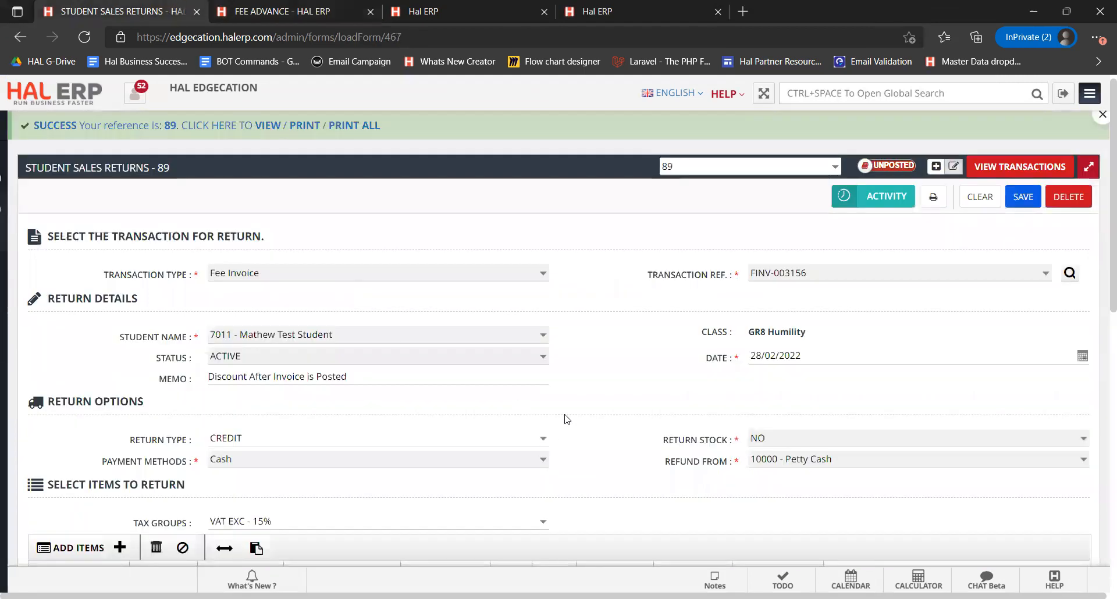
scroll(564, 418, "down", 9)
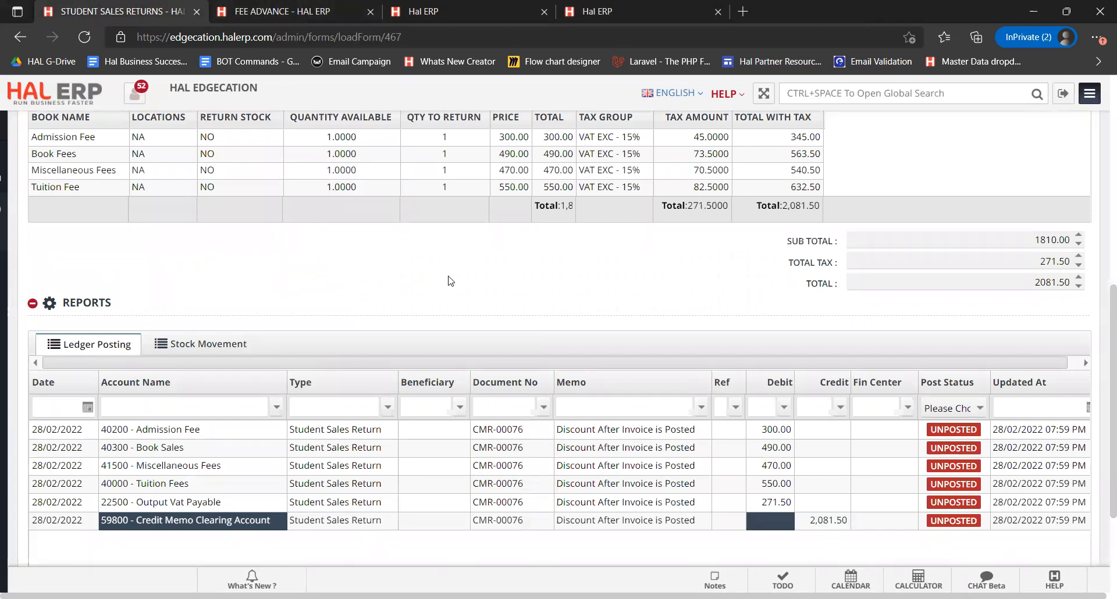
left_click(283, 11)
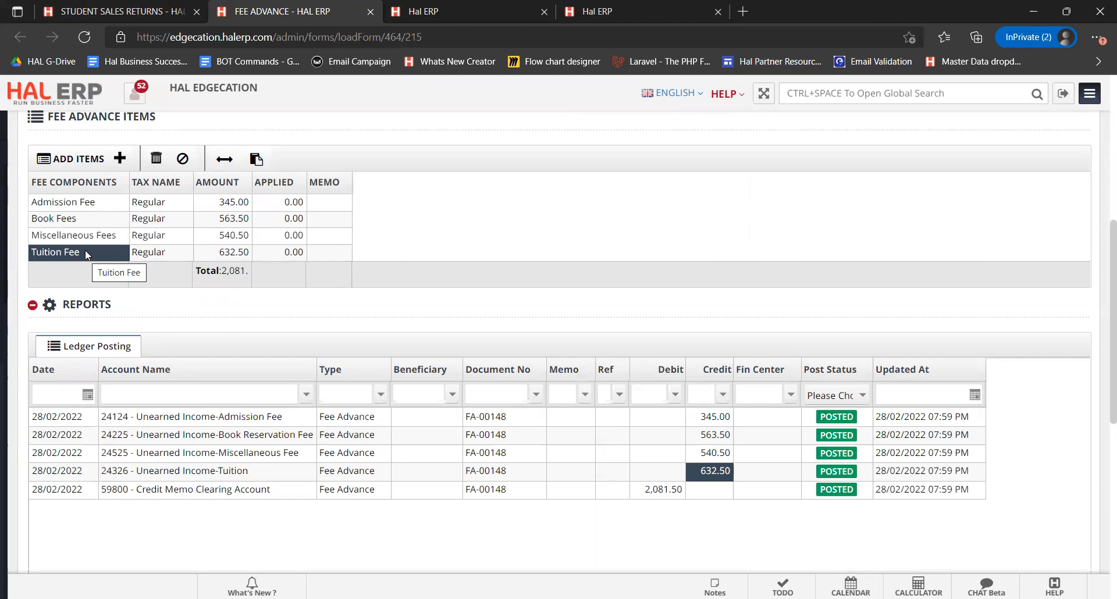
Step: Search the menu for "fee com", then review the sales return's details again and go back to the fee advance
left_click(41, 149)
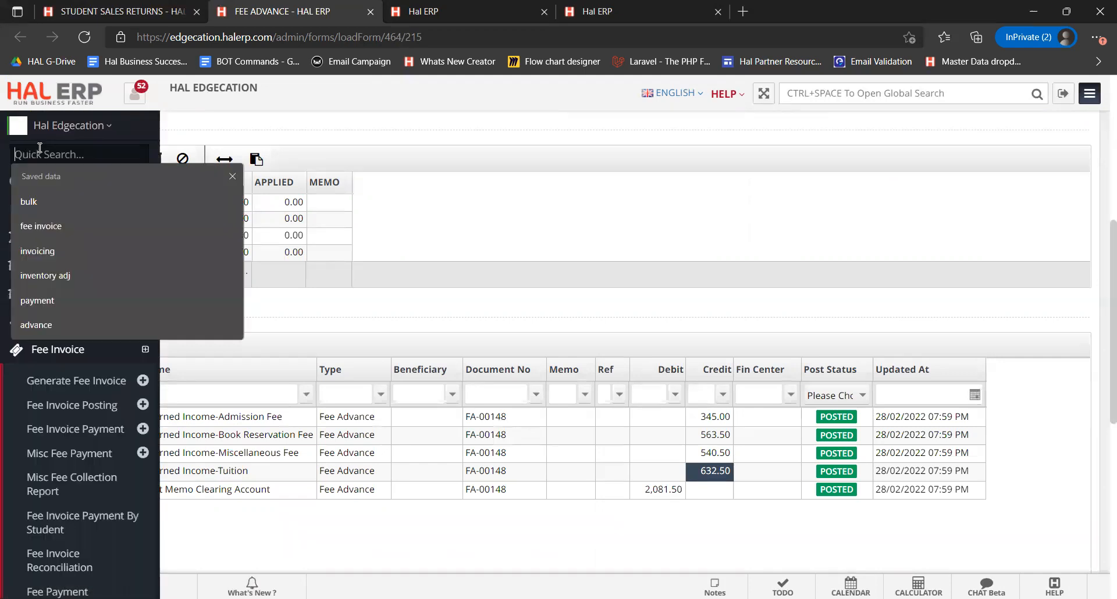
type("fee com")
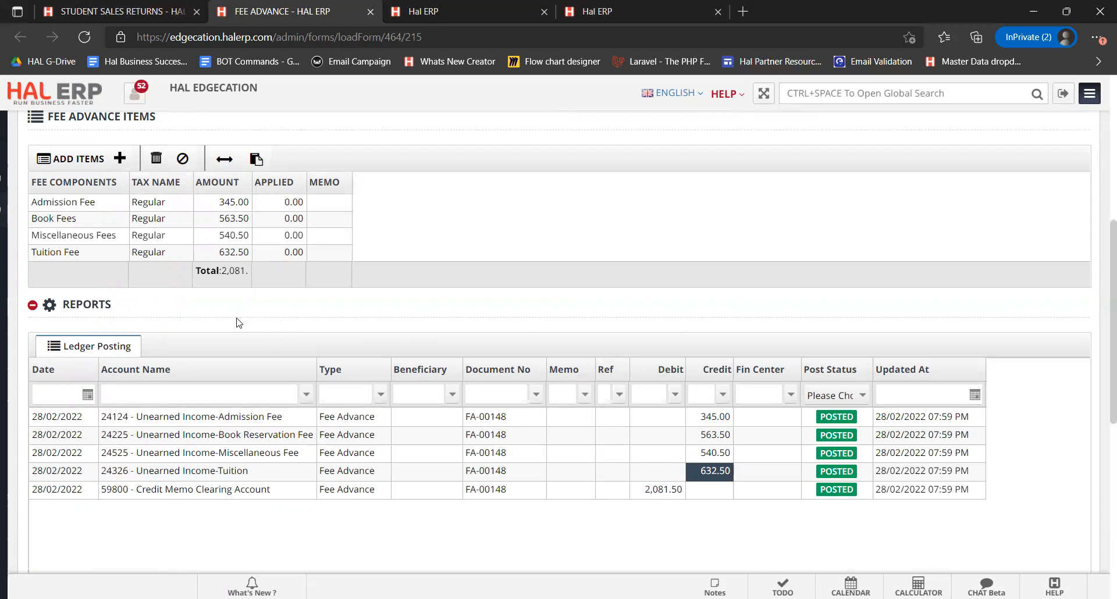
left_click(115, 7)
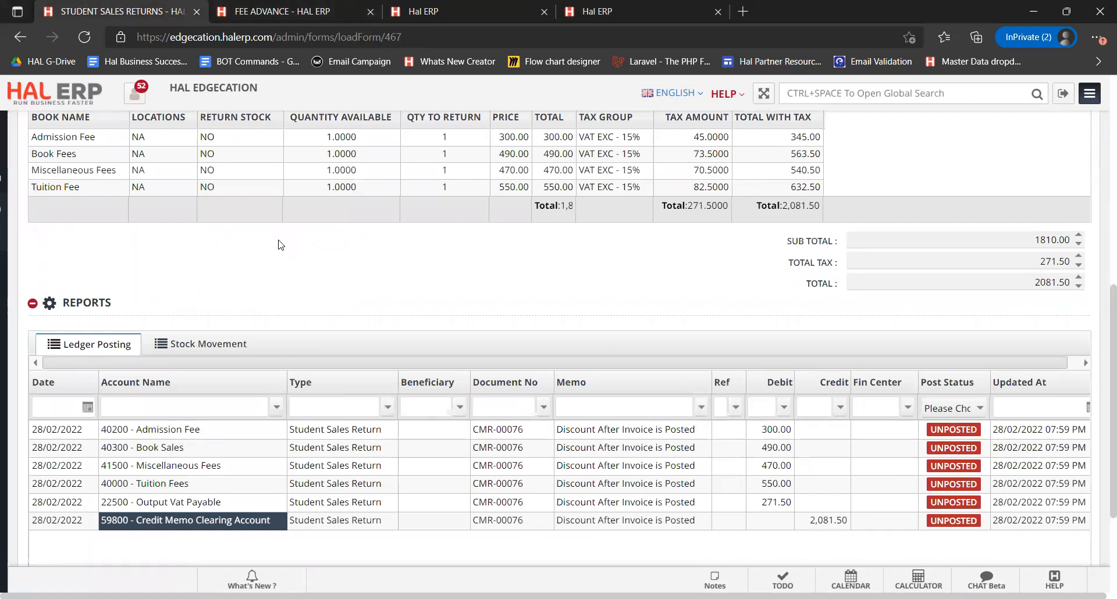
scroll(279, 243, "up", 10)
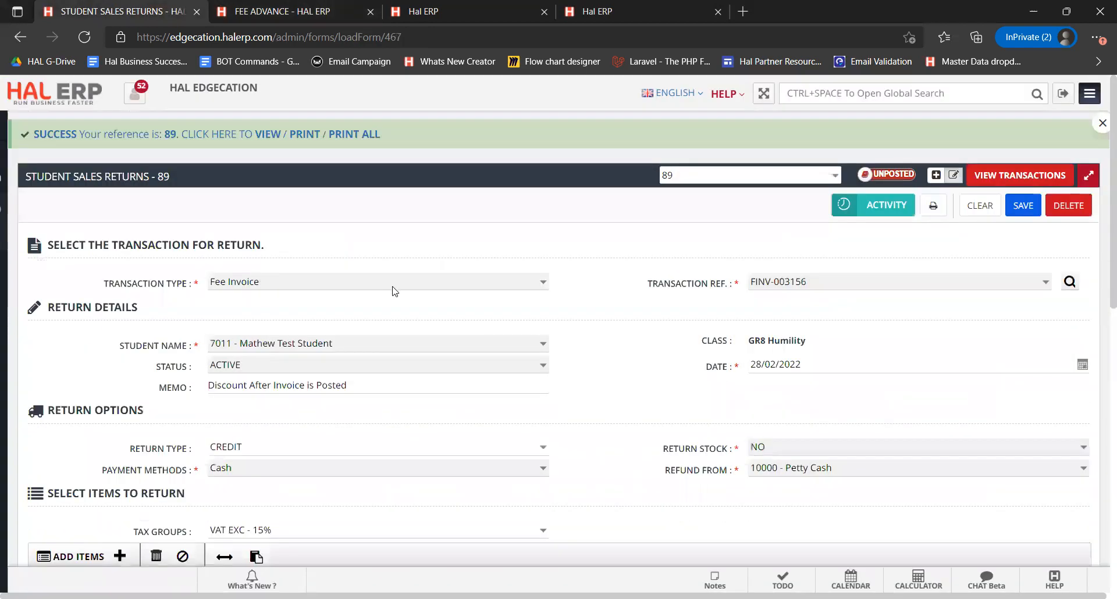
left_click(272, 7)
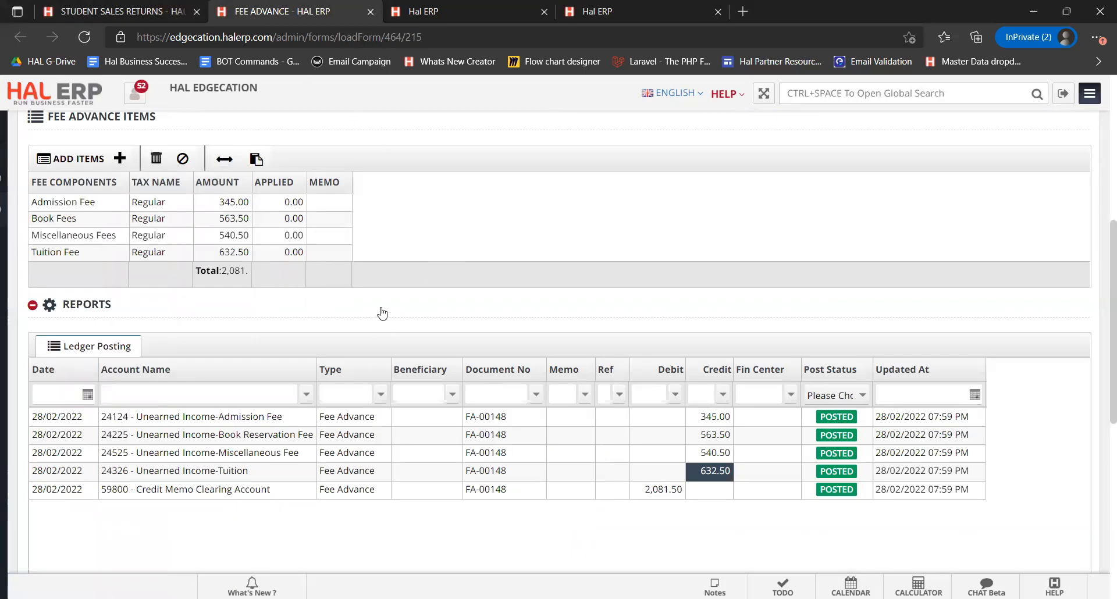
mouse_move(17, 270)
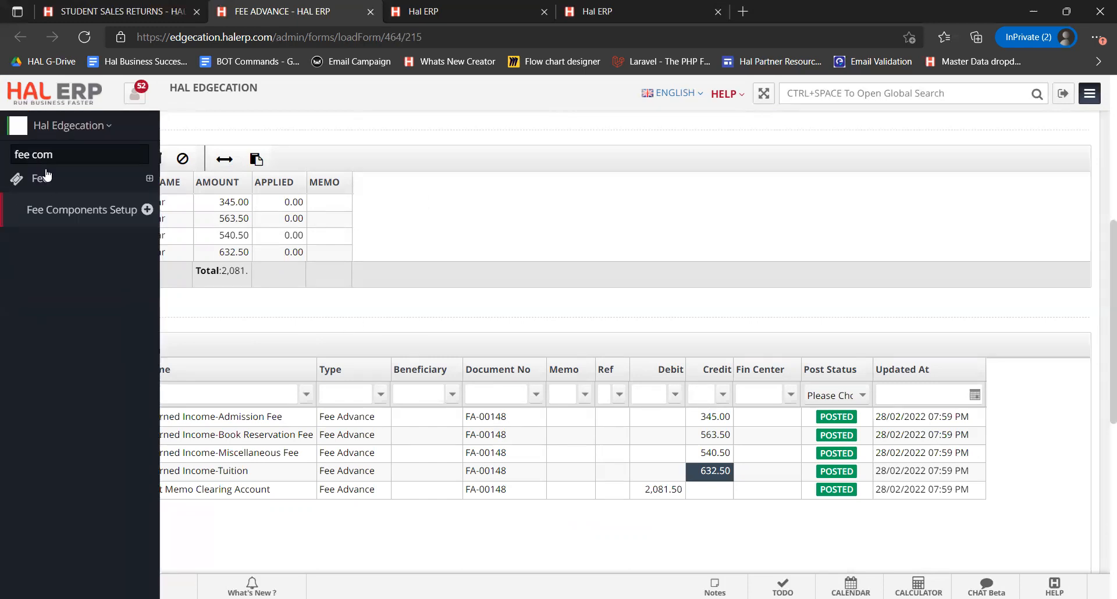
triple_click(62, 148)
type("bul")
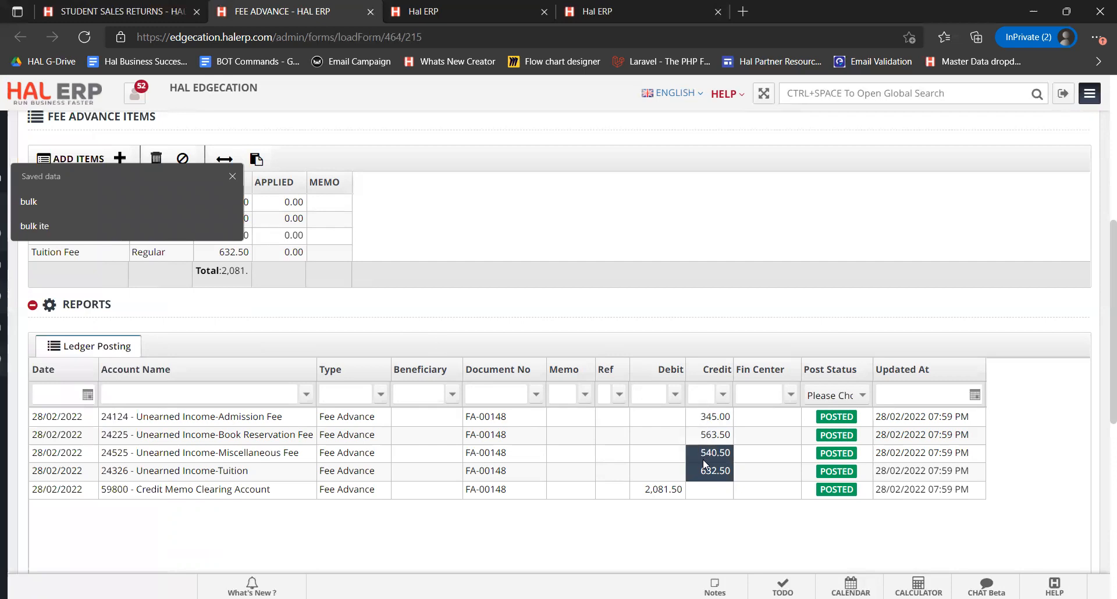
Step: Recheck the Fee Invoice Reconciliation report, then search "bulk fee" from the fee advances report and open Bulk Fee Payment in a new tab
left_click(586, 8)
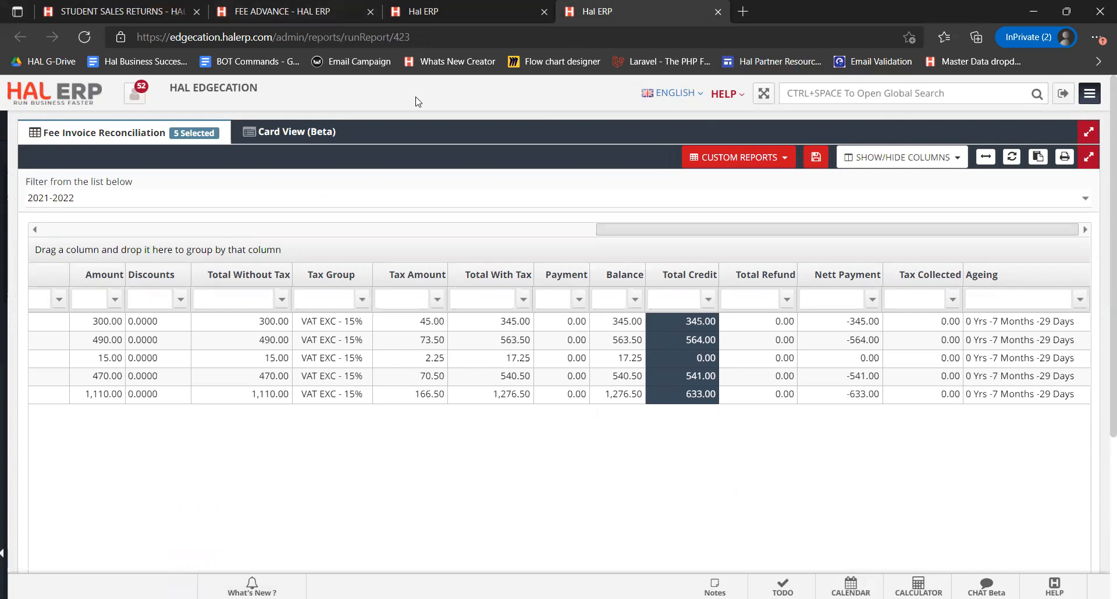
left_click(512, 5)
left_click(75, 154)
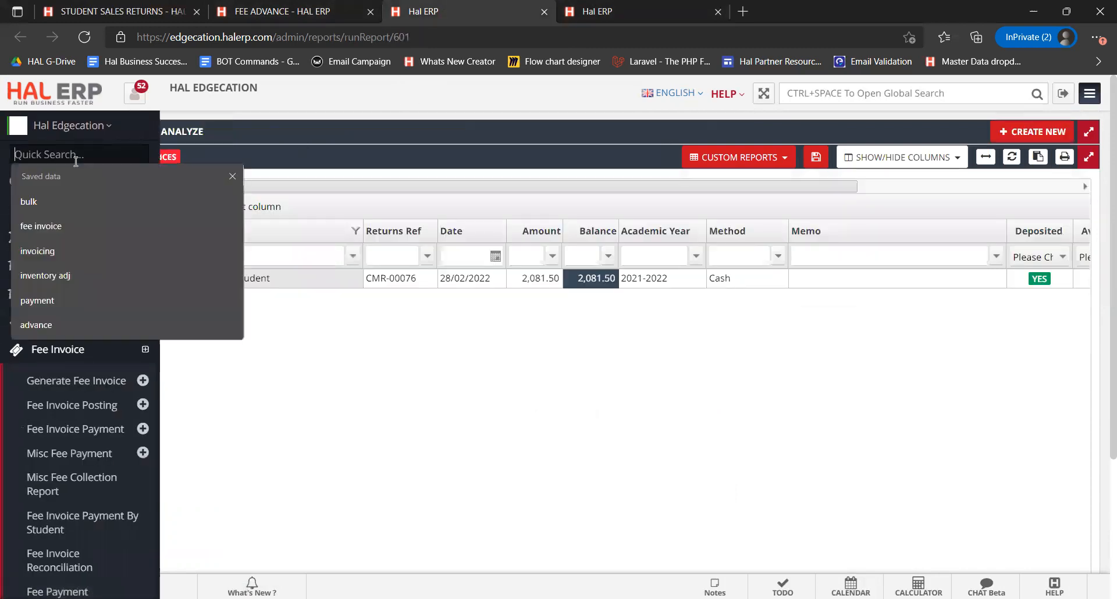
type("bulk fe")
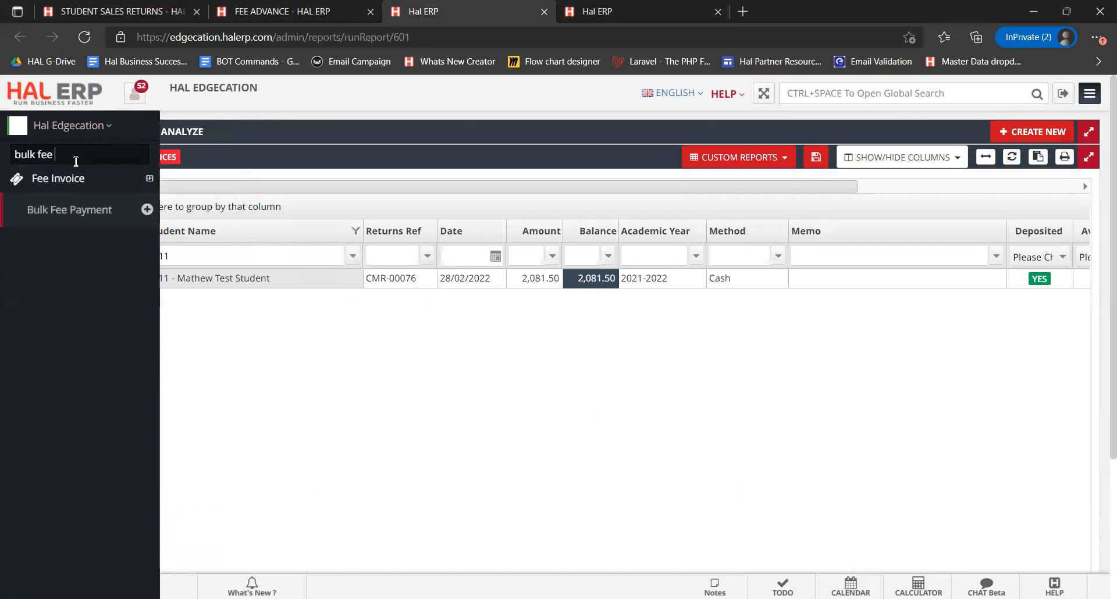
type("e")
middle_click(98, 208)
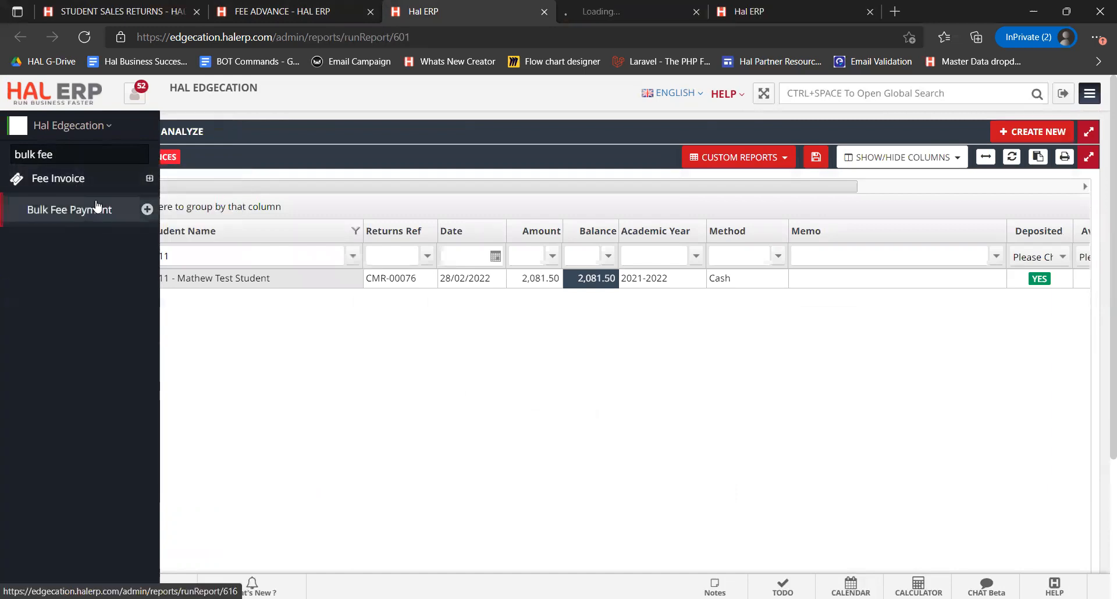
key("ctrl+Tab")
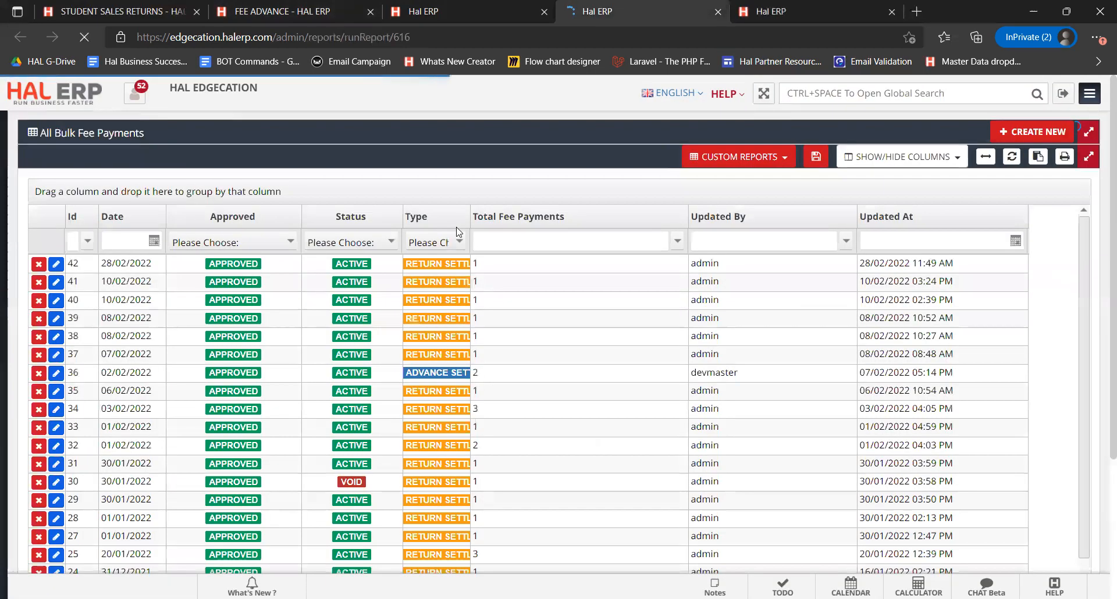
Step: Create a new bulk fee payment with type RETURN SETTLEMENT and payment method Others
left_click(1015, 135)
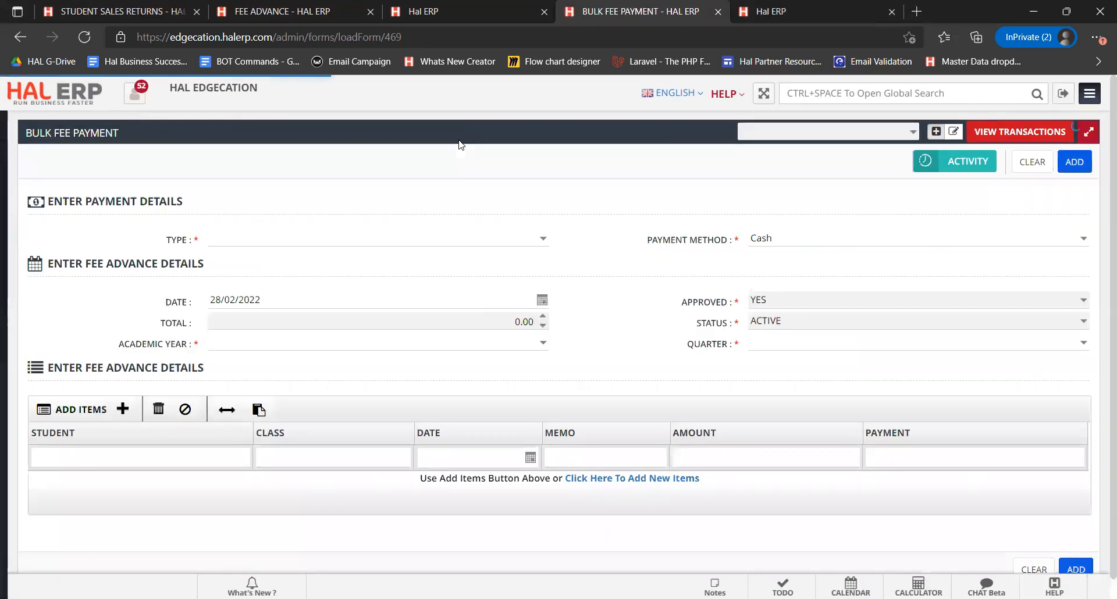
left_click(543, 240)
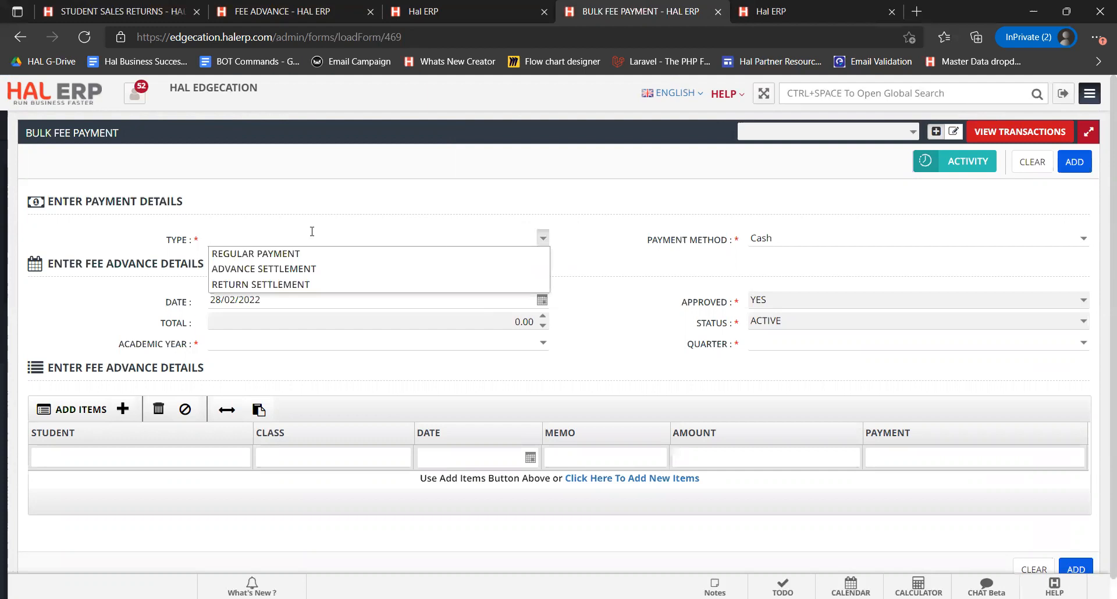
left_click(285, 288)
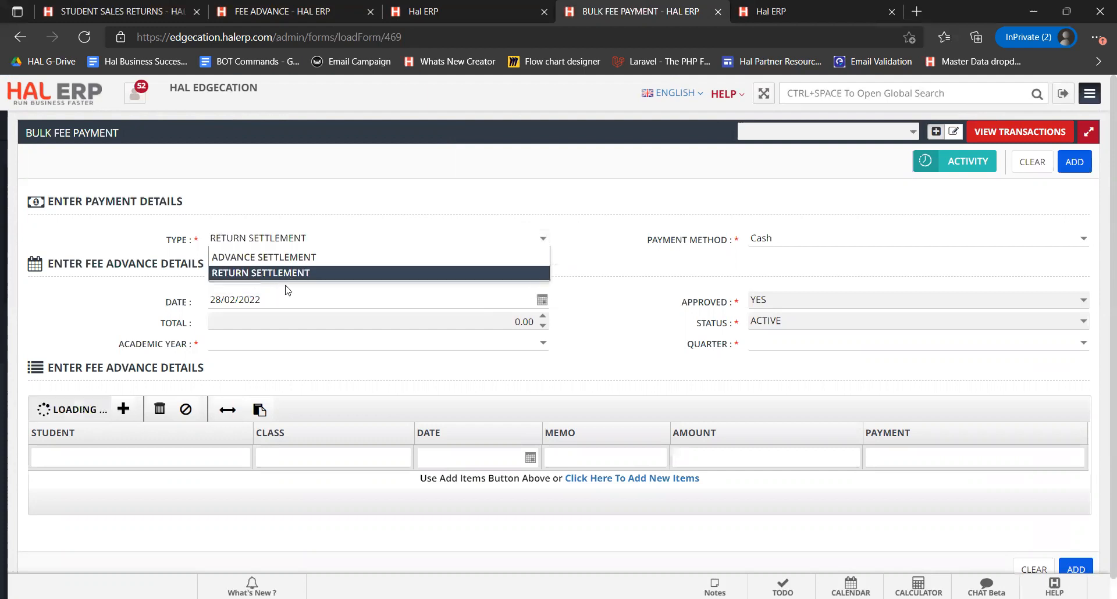
left_click(1084, 243)
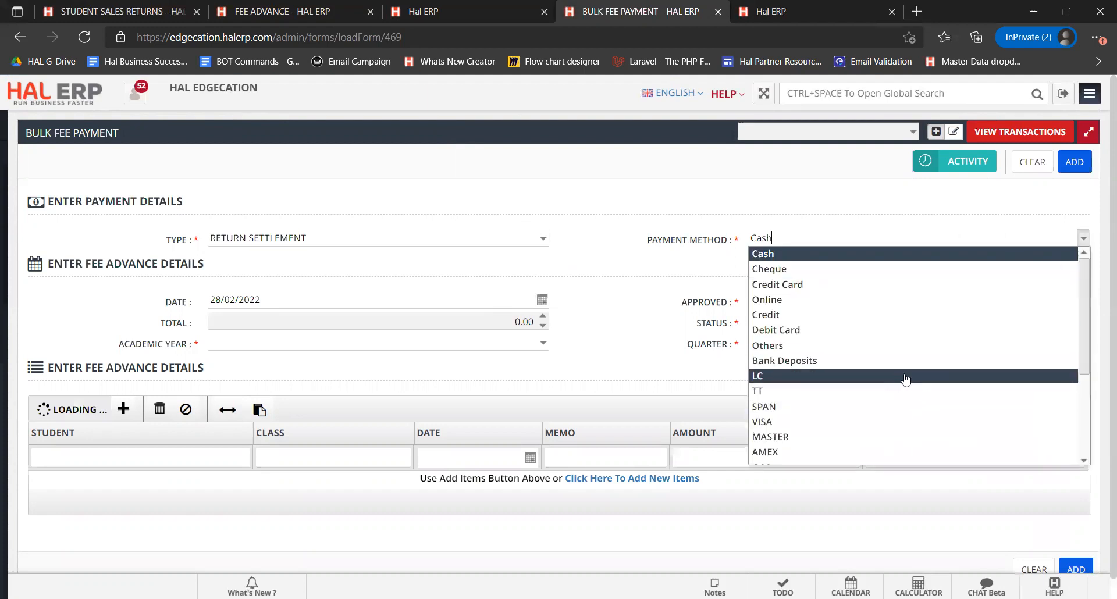
left_click(870, 345)
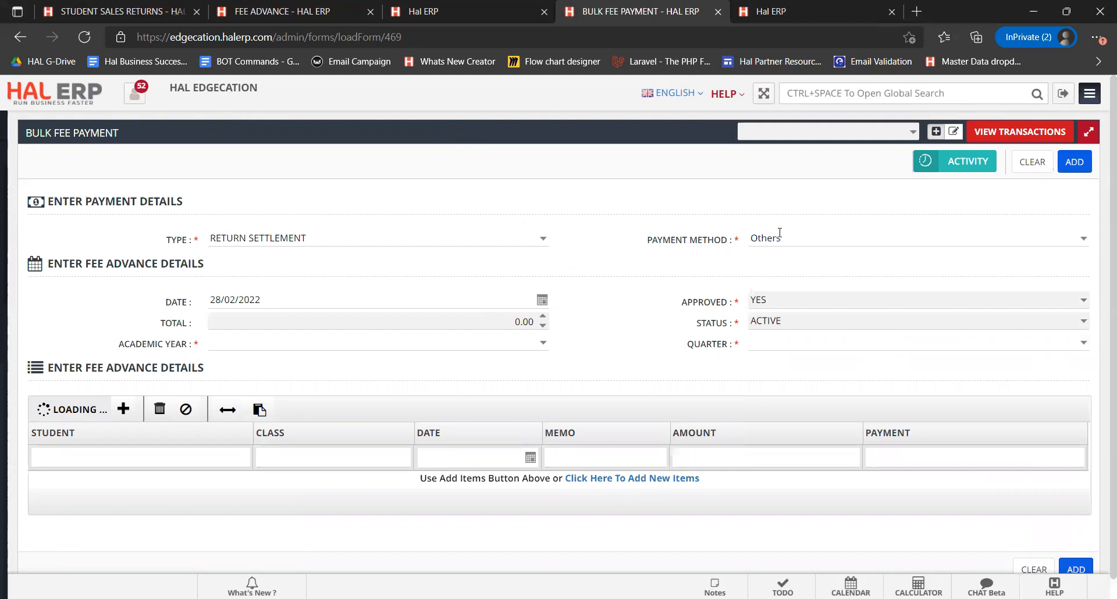
Step: Set the bulk fee payment's academic year to 2021-2022 and review the fee advance rows loaded for it
left_click(543, 344)
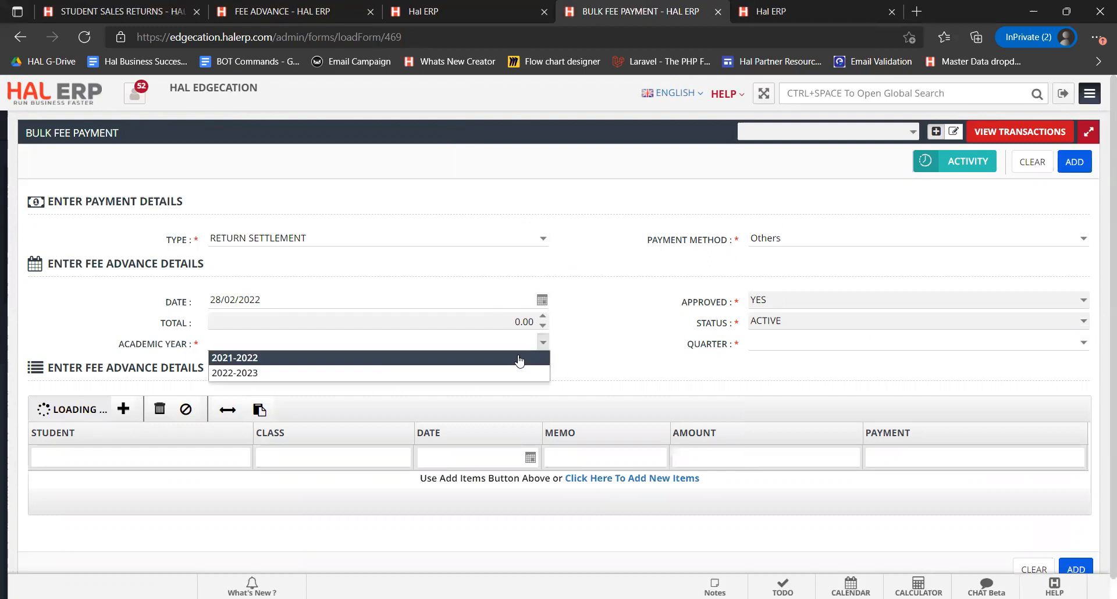
left_click(517, 363)
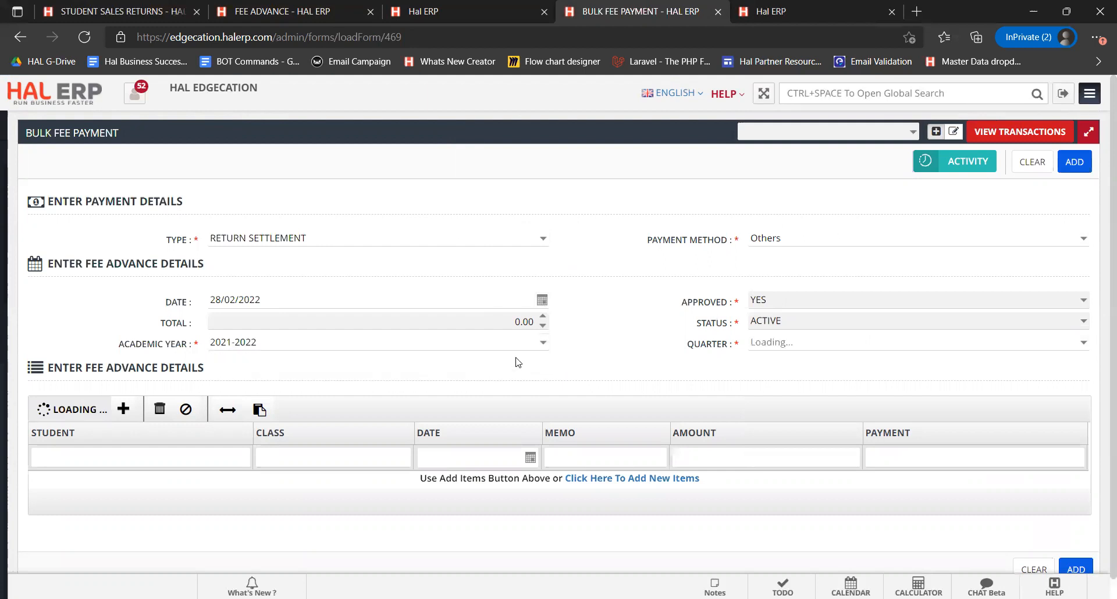
scroll(610, 348, "down", 2)
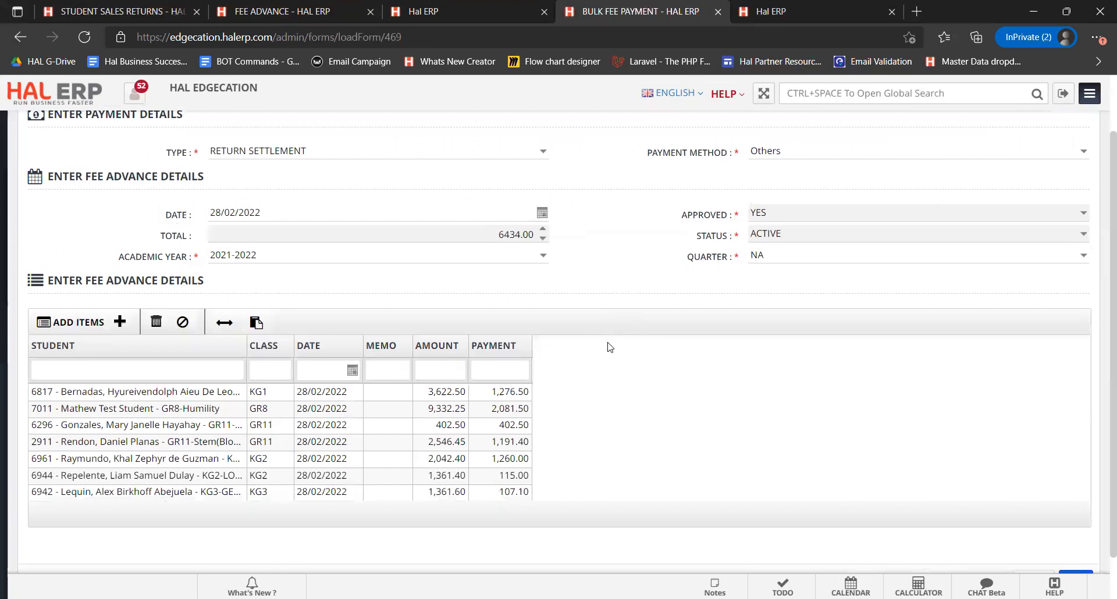
left_click(322, 402)
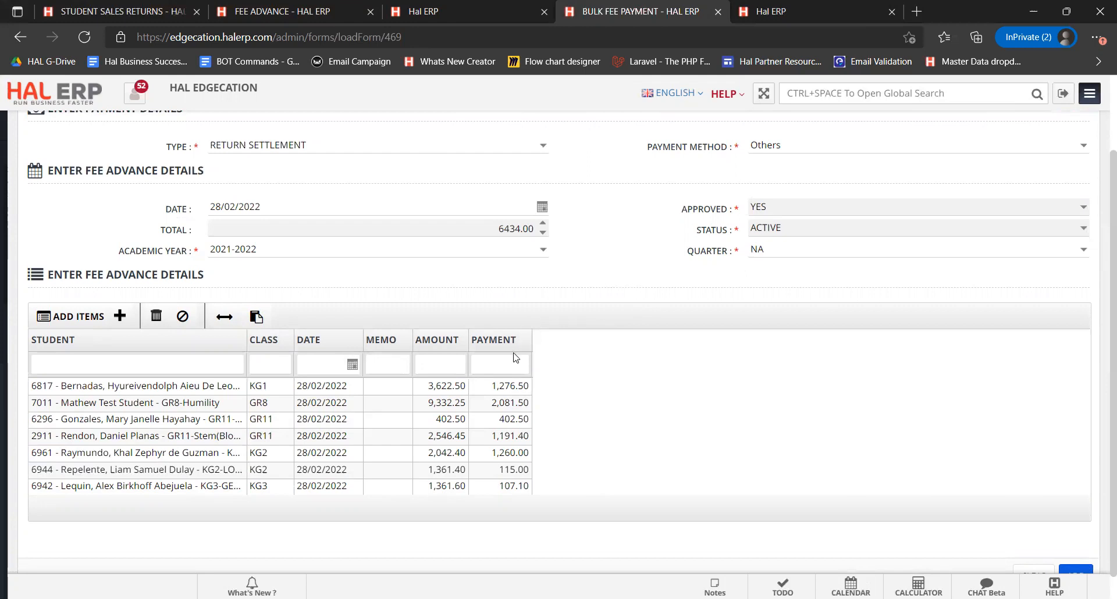
Step: Select the amounts of all loaded students and clear every row from the fee advance details
left_click(439, 381)
key("shift+Down")
key("shift+Down")
key("shift+Down")
key("shift+Down")
key("shift+Down")
key("shift+Down")
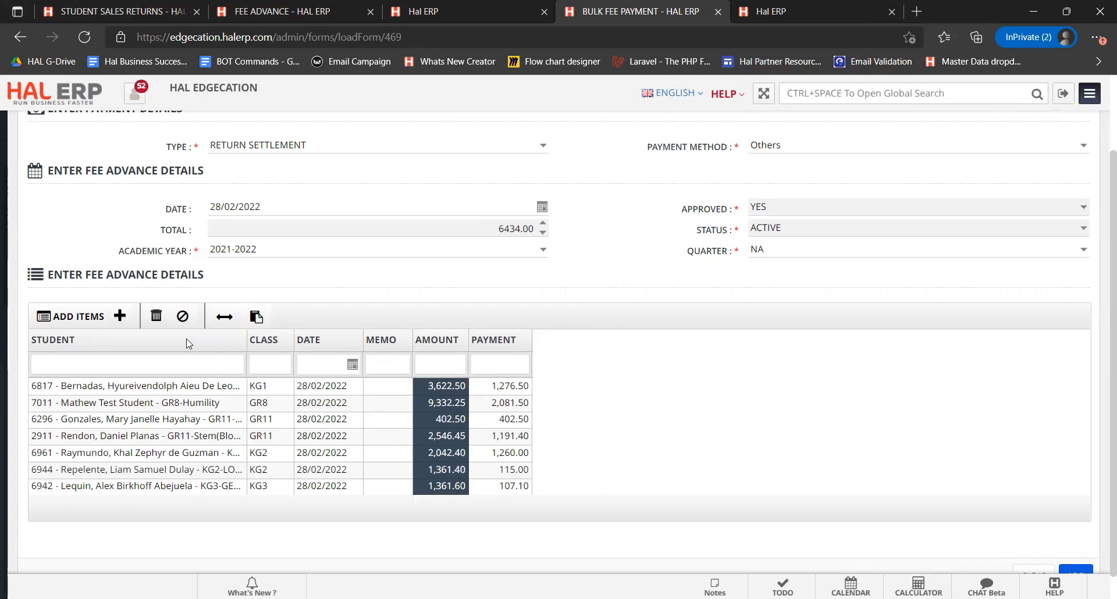
left_click(183, 315)
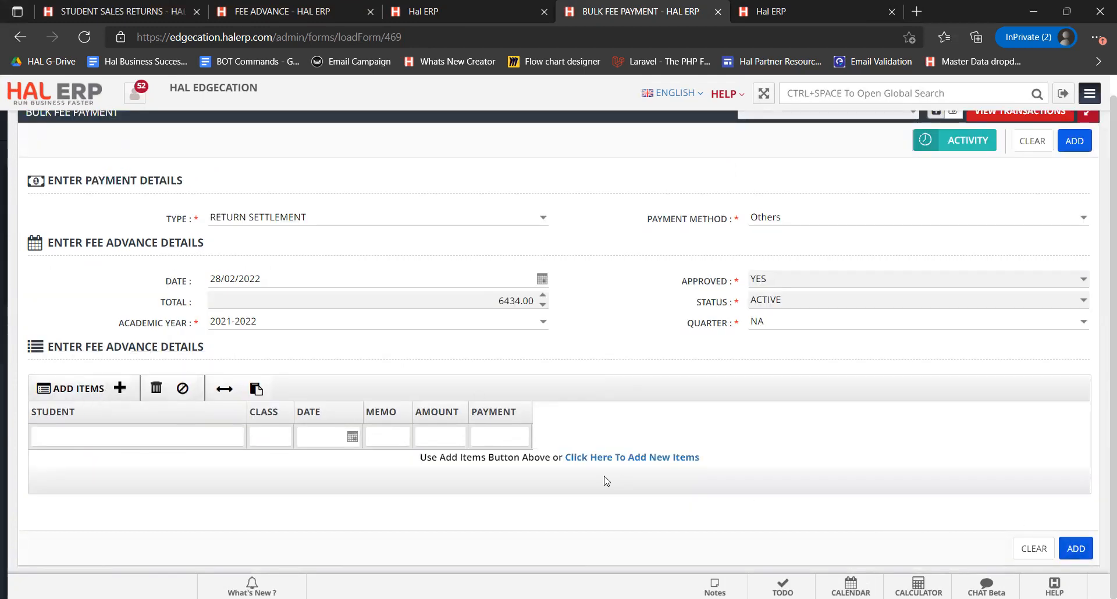
Step: Add only the test student to the fee advance details by searching for the student number, then check the amount
left_click(95, 394)
left_click(107, 185)
type("7011")
left_click(90, 203)
left_click(1011, 534)
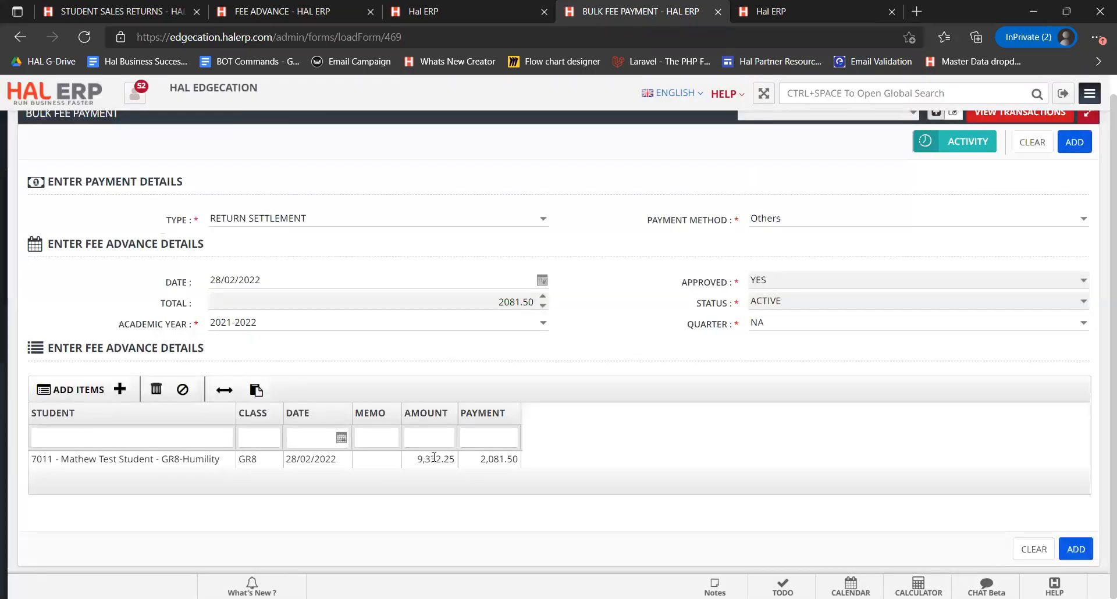
left_click(434, 459)
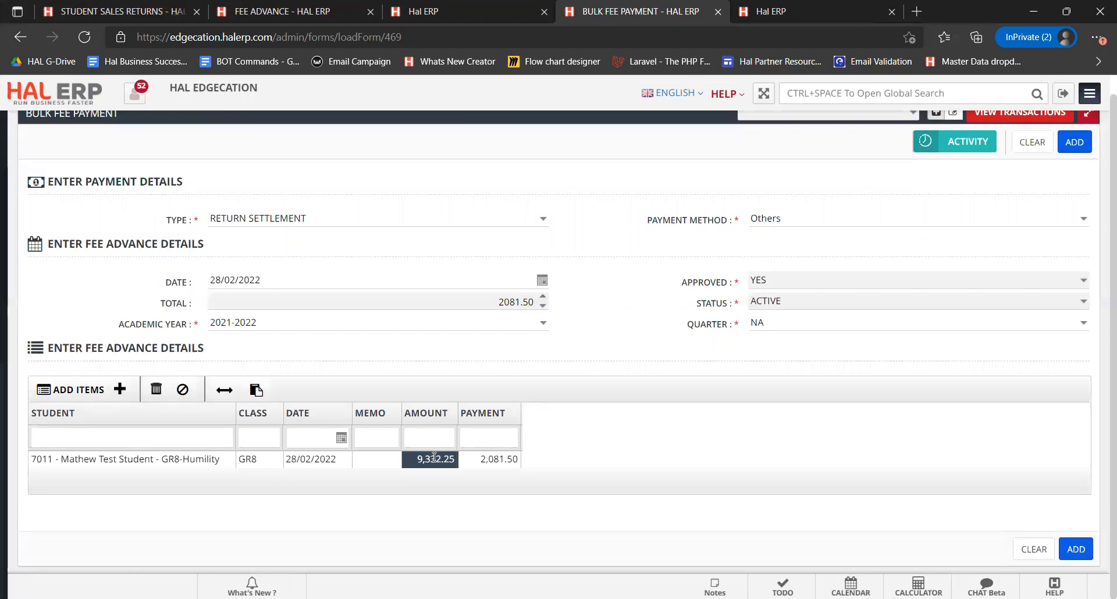
left_click(195, 455)
Step: Filter the Fee Invoice Reconciliation report by the test student's number, removing the document number filter
left_click(512, 10)
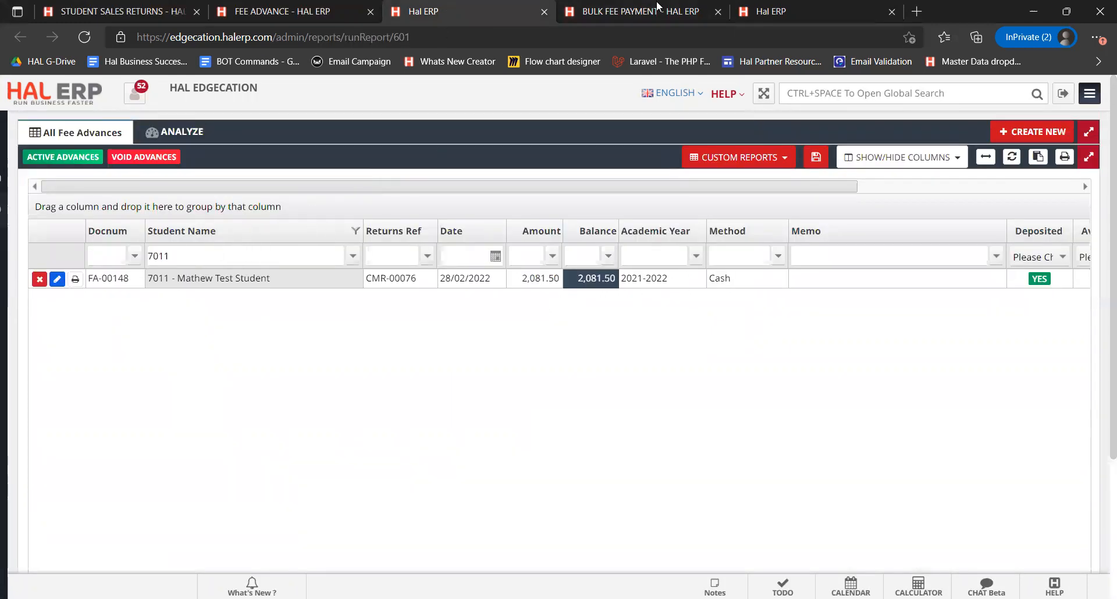
left_click(786, 5)
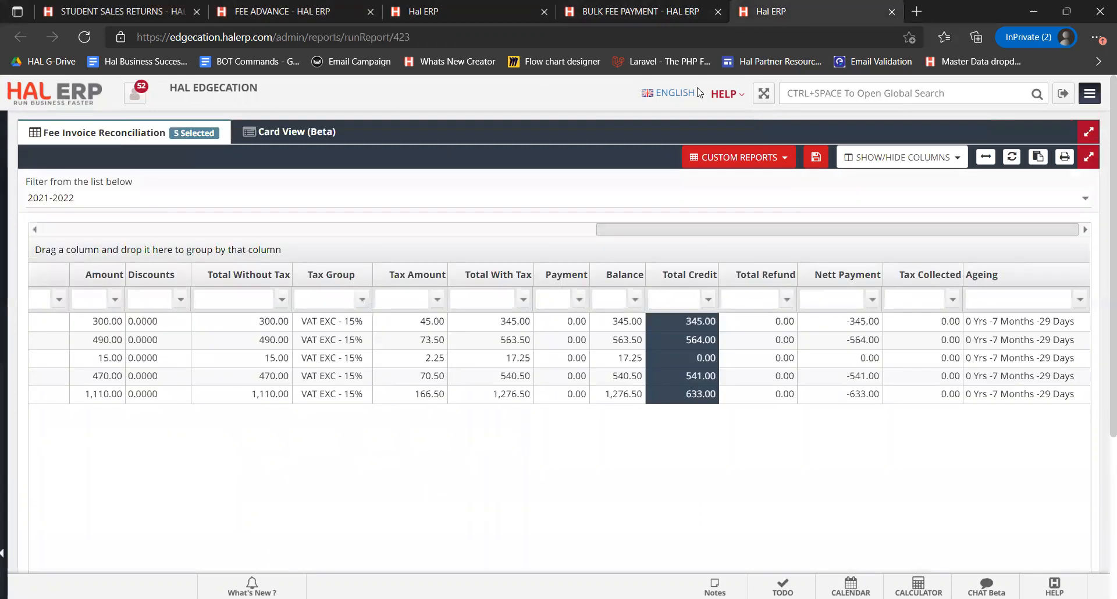
left_click_drag(669, 228, 109, 286)
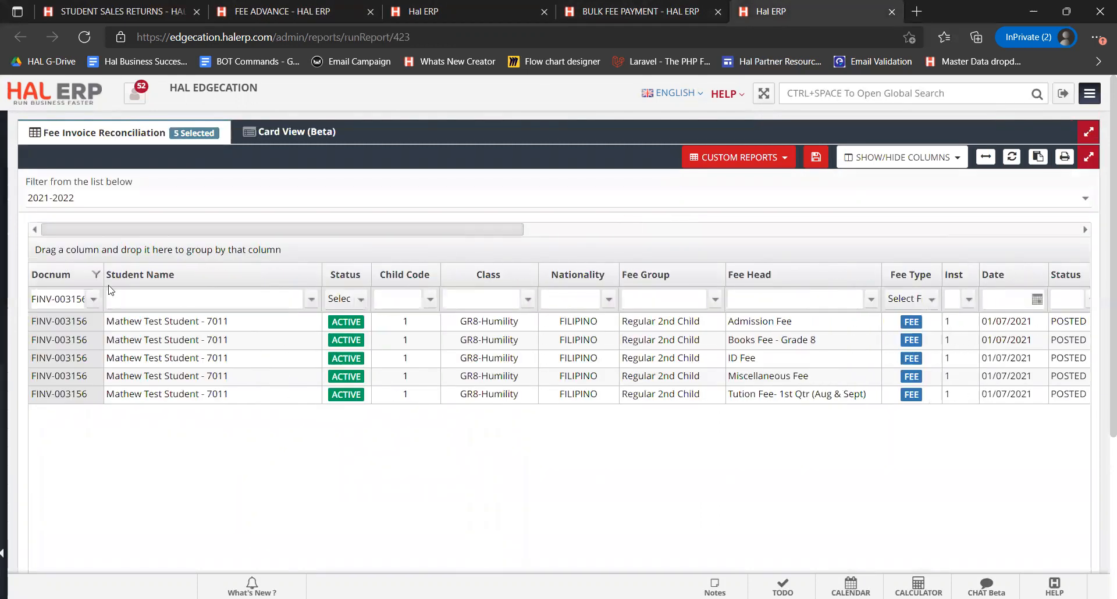
type("7011")
left_click(43, 299)
key("BackSpace")
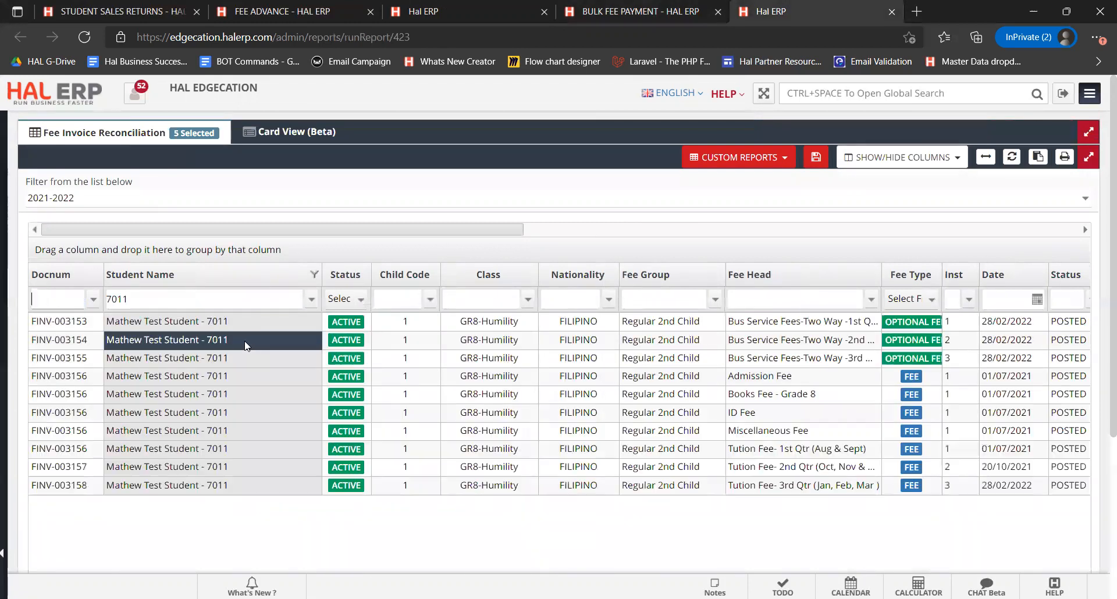
Step: Compare the balance and total credit columns with the fee heads and installments of the student's invoices
left_click_drag(387, 232, 538, 228)
left_click_drag(741, 204, 948, 202)
left_click(676, 428)
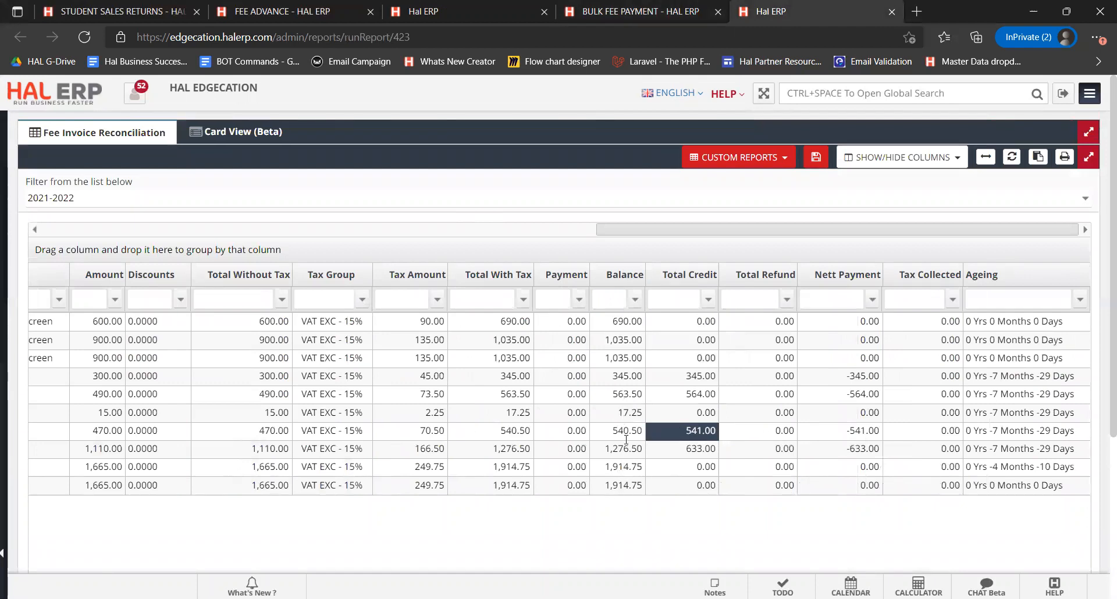
left_click_drag(634, 235, 337, 246)
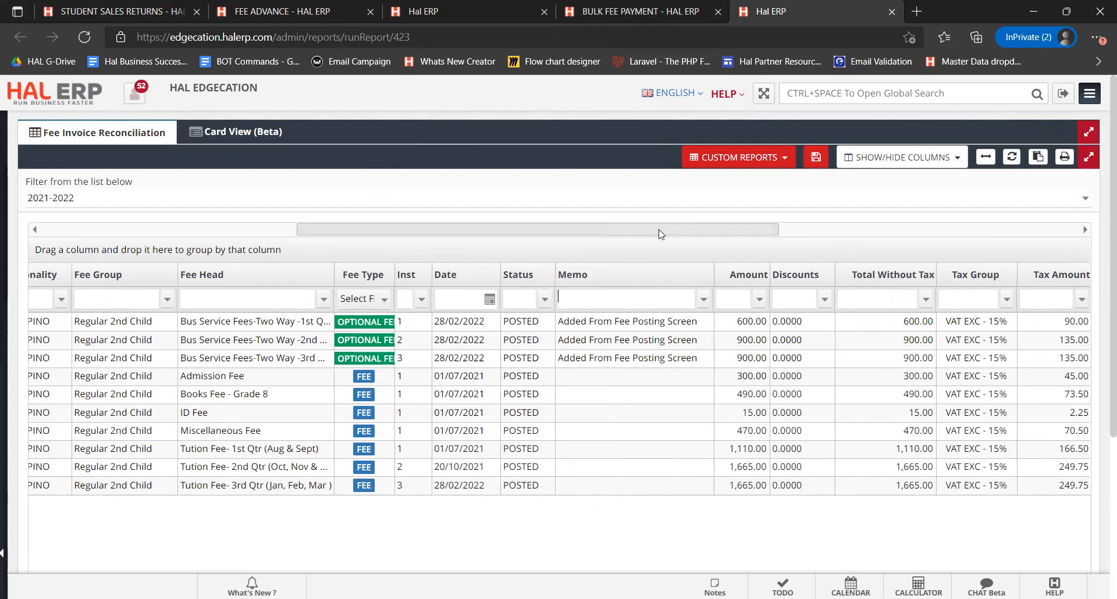
left_click(898, 231)
left_click_drag(782, 235, 1004, 213)
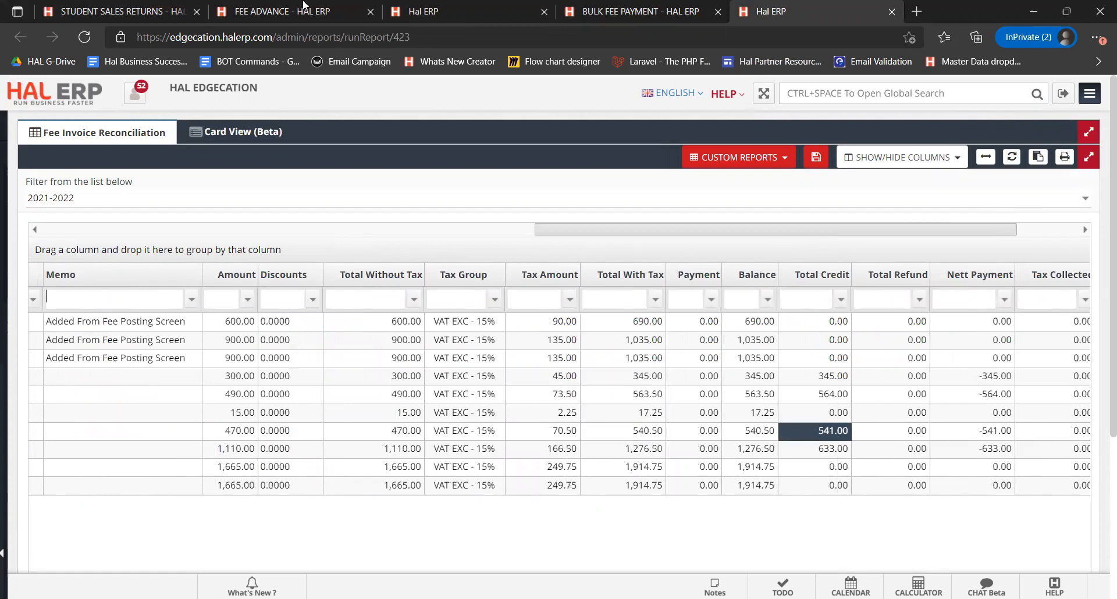
Step: Set the bulk fee payment's quarter to QUARTER-1 and check the student's payment amount
left_click(601, 5)
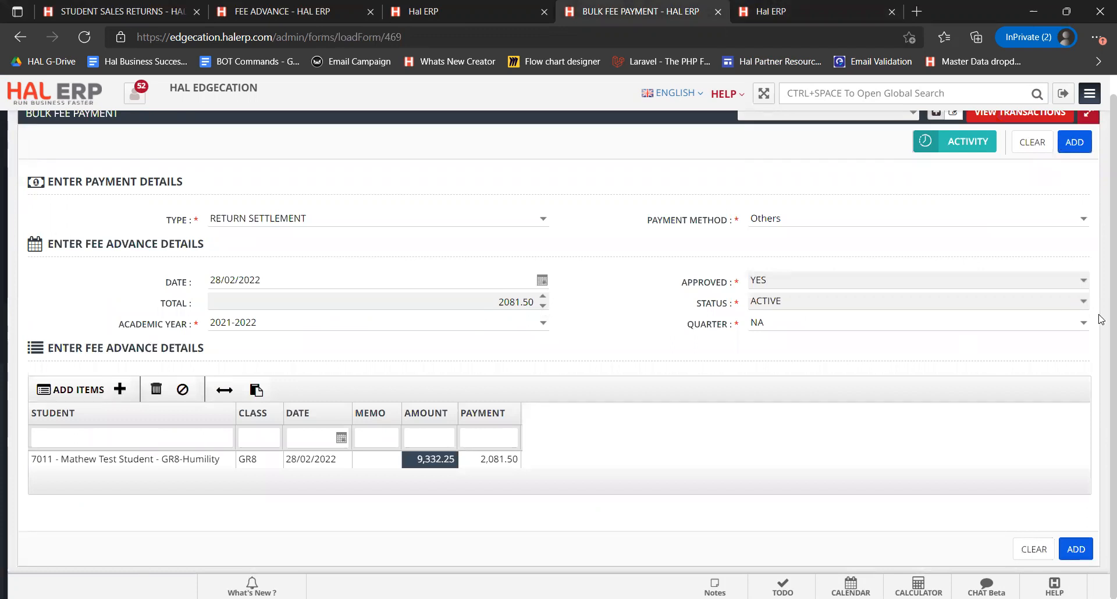
left_click(1084, 324)
left_click(1066, 339)
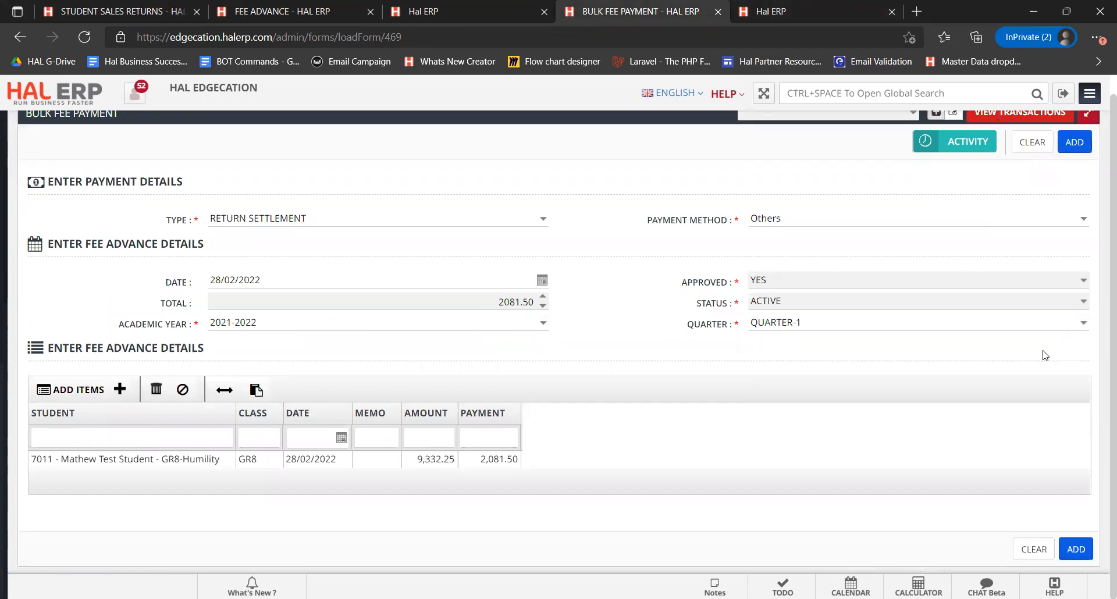
left_click(497, 458)
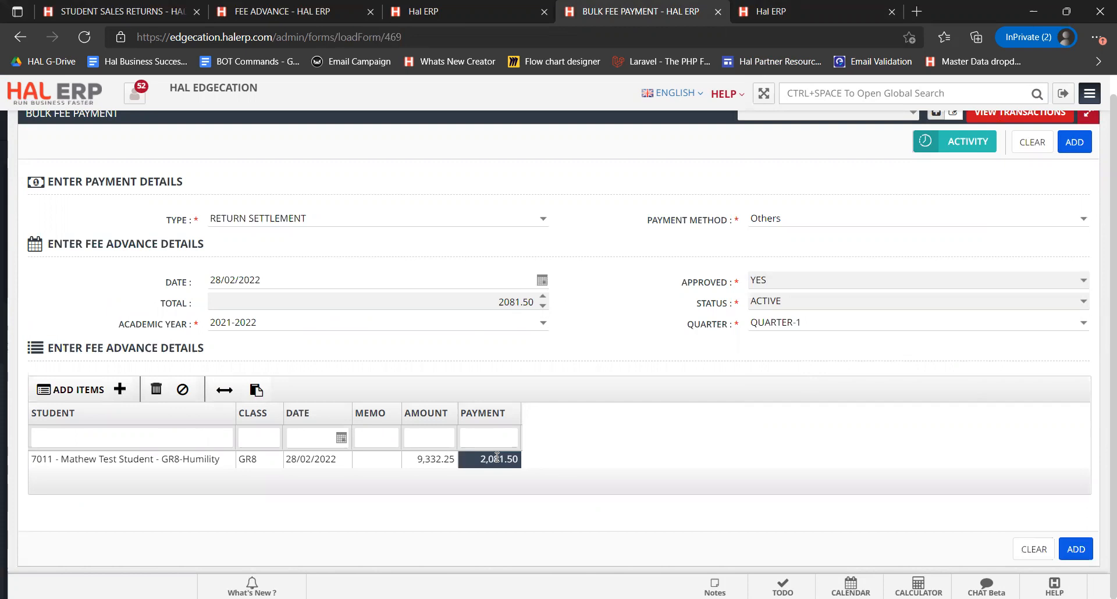
Step: Recheck the sales return's transaction reference, then add the bulk fee payment
left_click(132, 5)
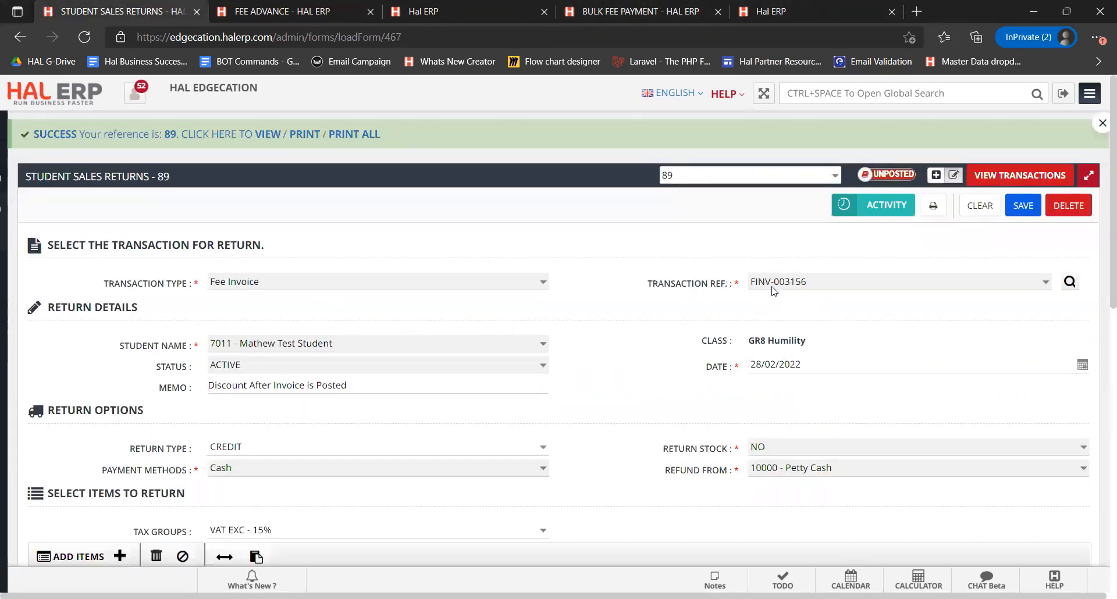
left_click(636, 6)
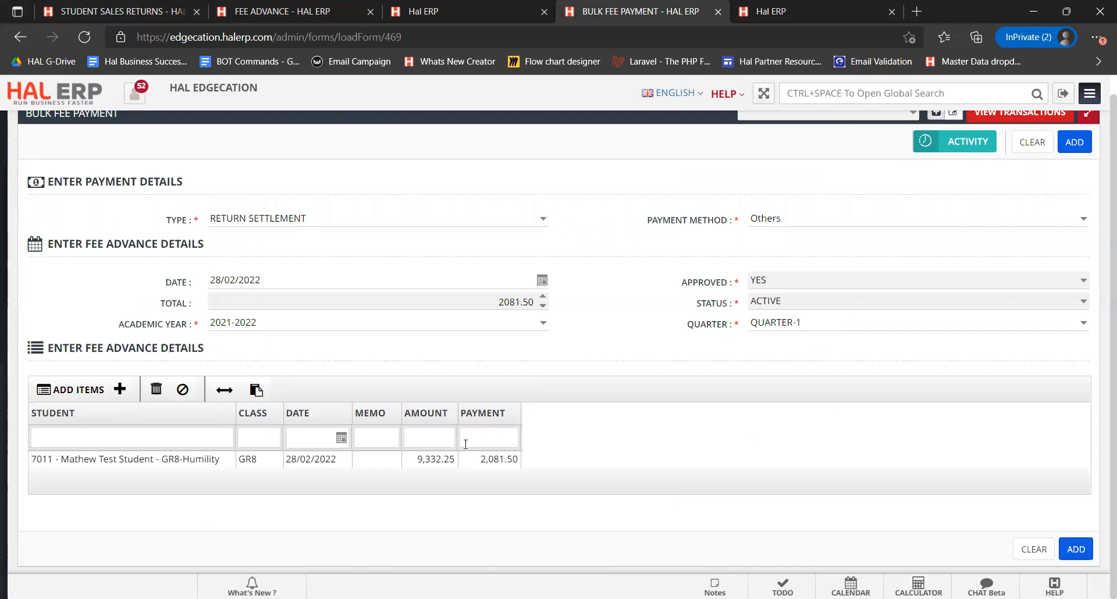
left_click(1076, 549)
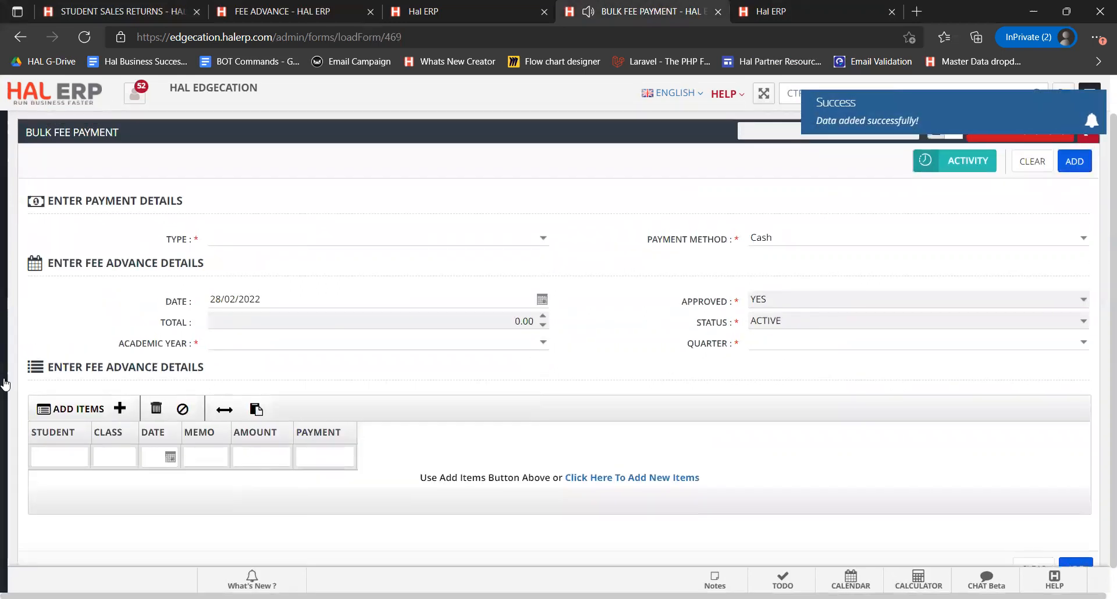
Step: Open the Fee Invoice Payment report in a new tab and close the fee advances report
mouse_move(5, 384)
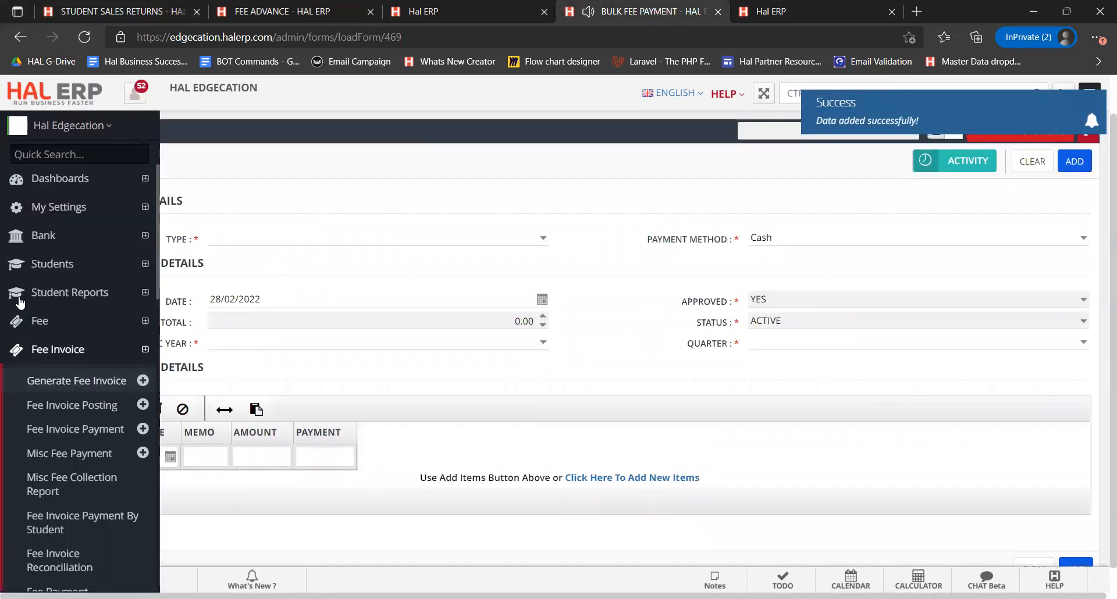
middle_click(88, 434)
left_click(686, 4)
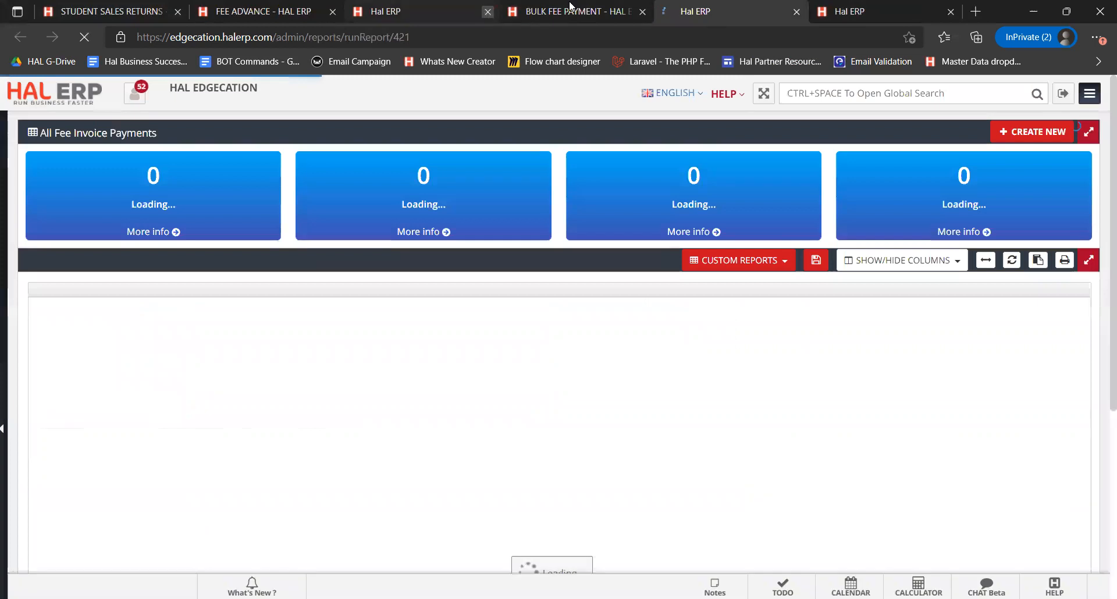
left_click(488, 12)
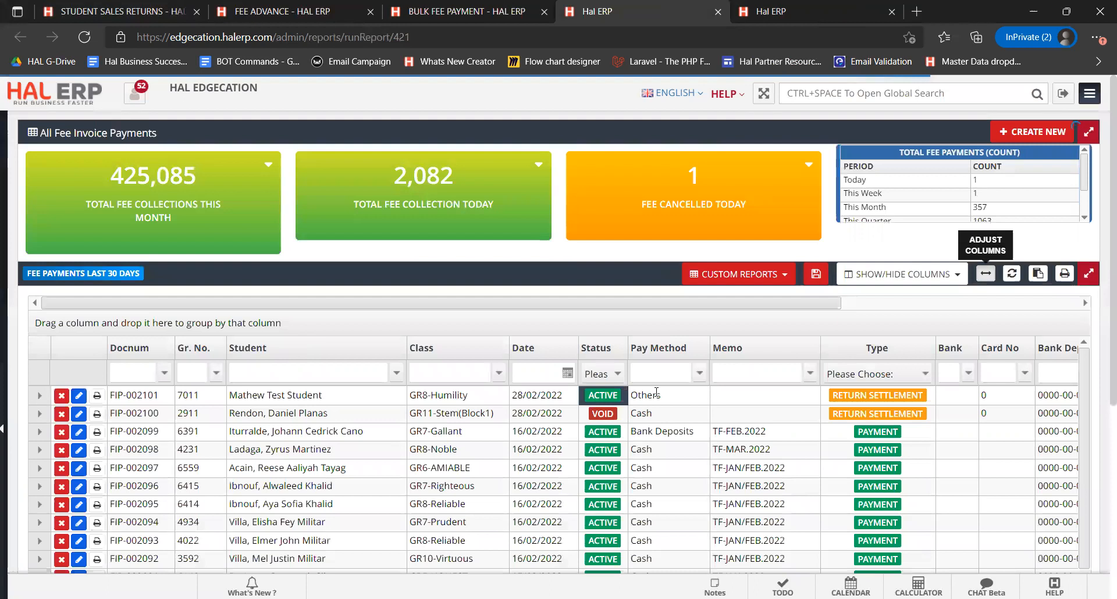
Step: Filter the fee invoice payments by the test student's number and review the return settlement's type and total
left_click(195, 372)
type("7011")
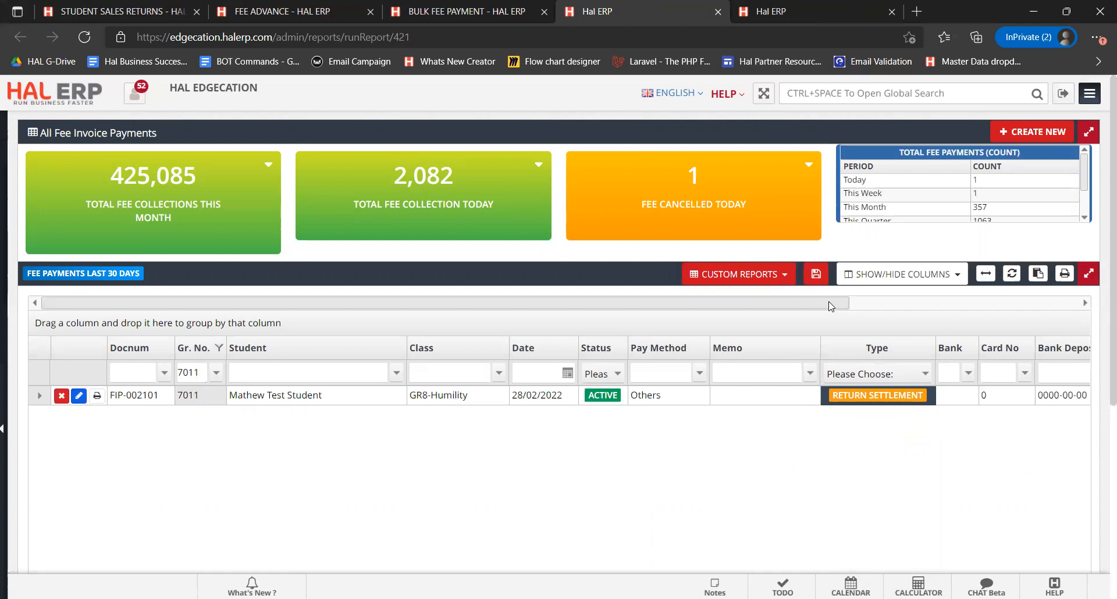
left_click_drag(830, 306, 1076, 294)
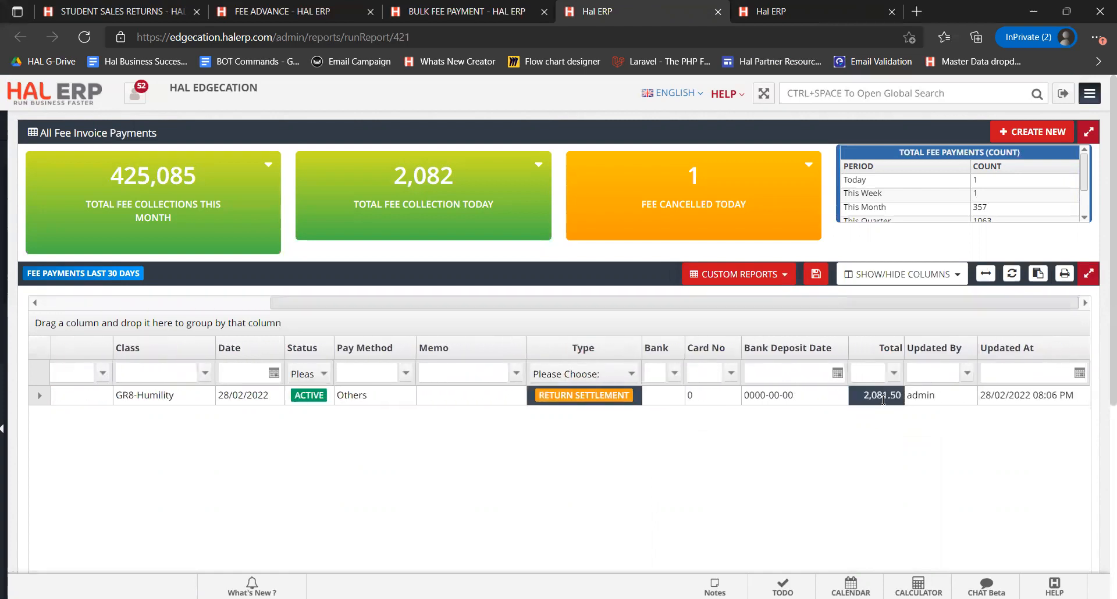
left_click_drag(854, 305, 438, 308)
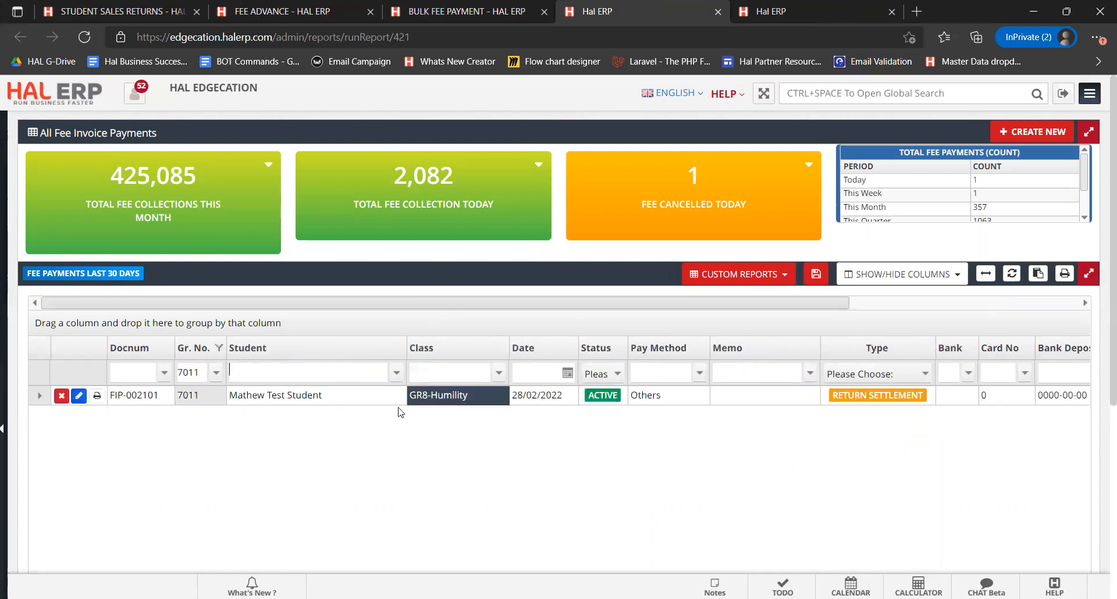
Step: Examine the receivable and unearned income entries in the return settlement's ledger posting, then go back to the student sales return
left_click(40, 397)
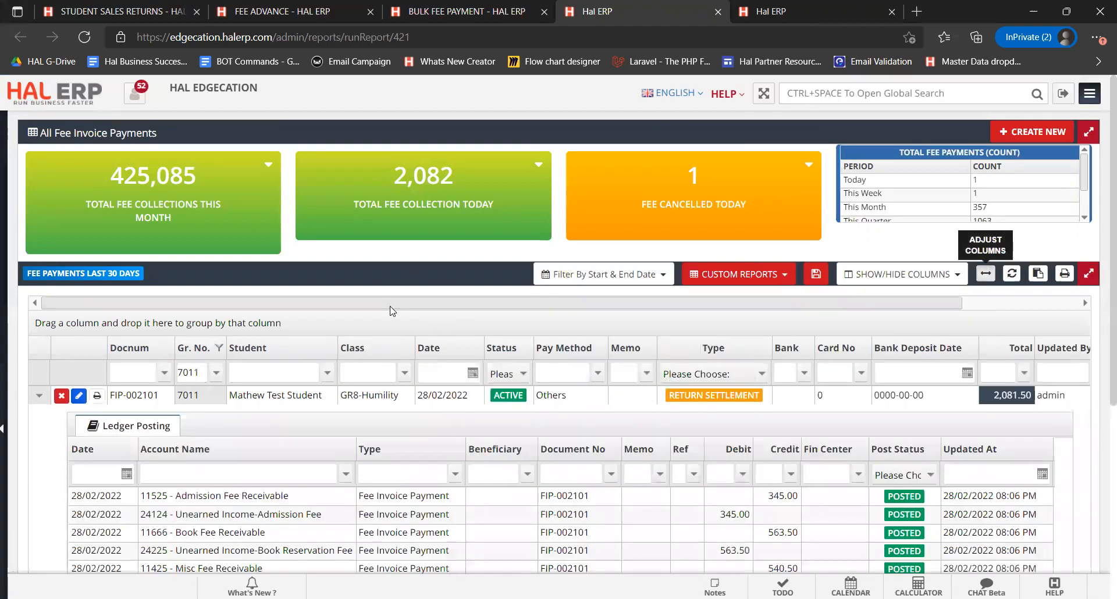
scroll(393, 311, "right", 3)
scroll(1103, 327, "down", 3)
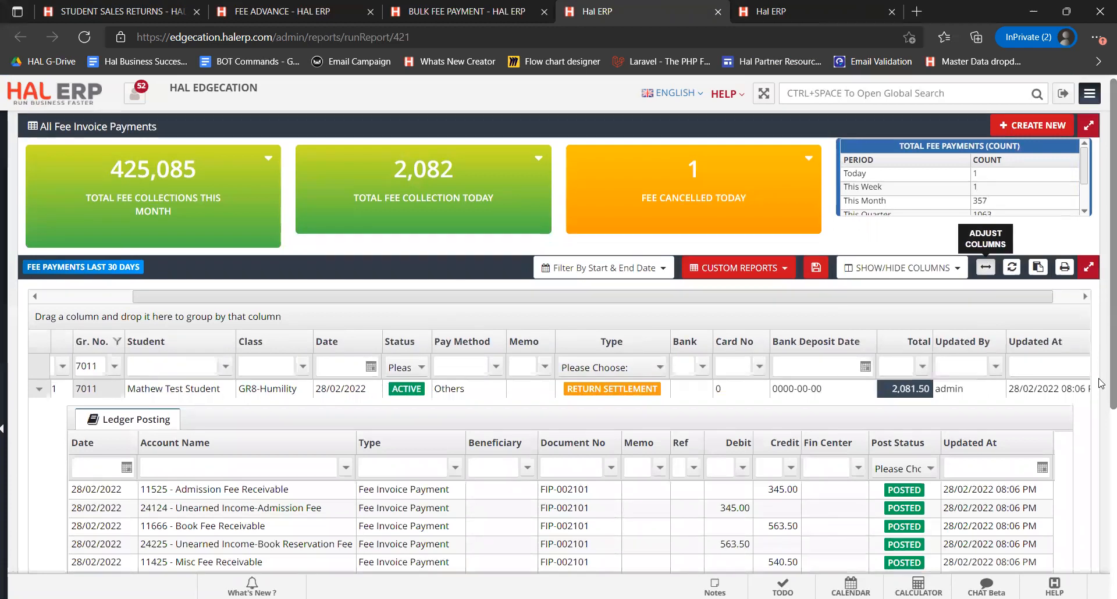
left_click(764, 356)
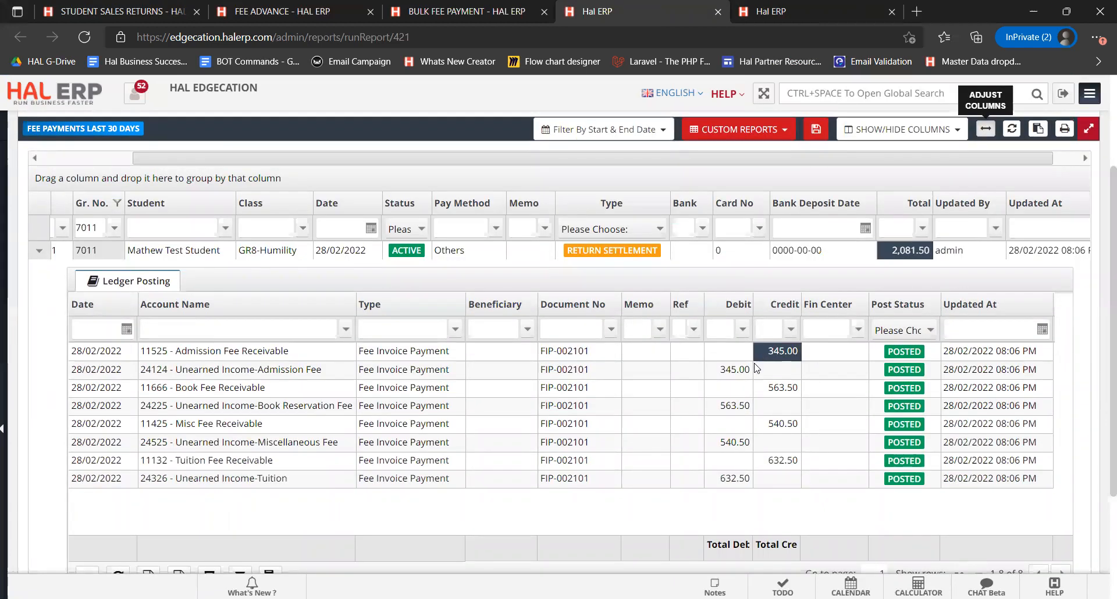
left_click(737, 371)
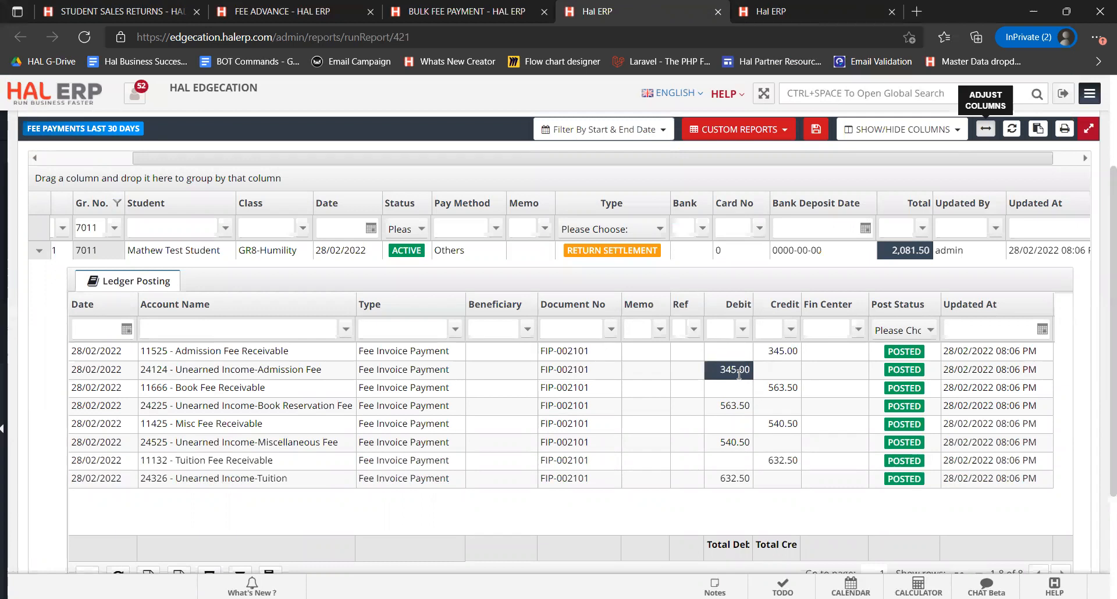
left_click(342, 374)
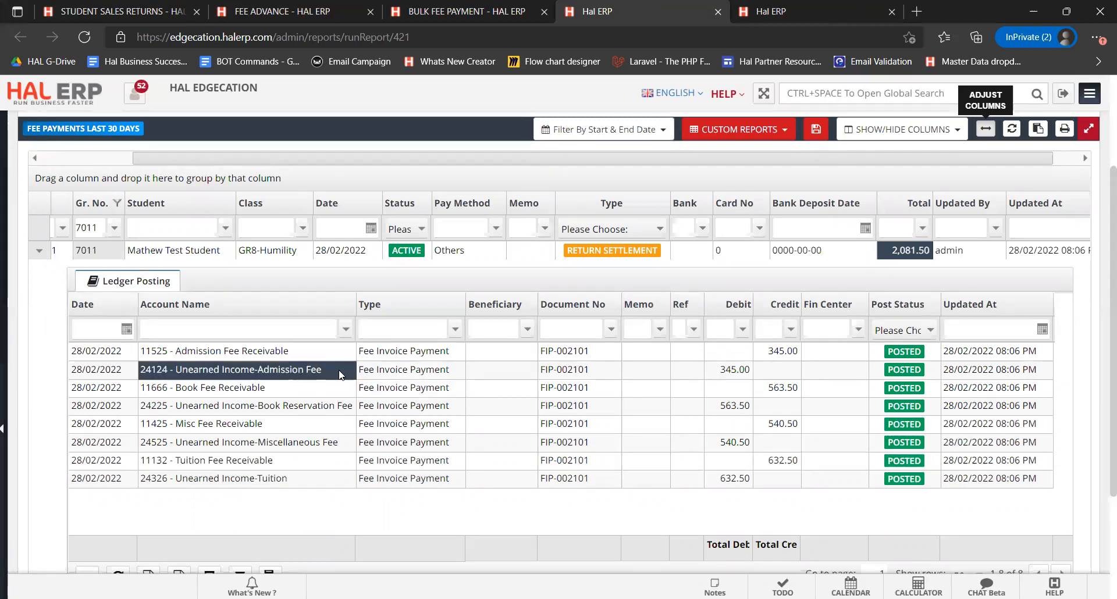
left_click(323, 357)
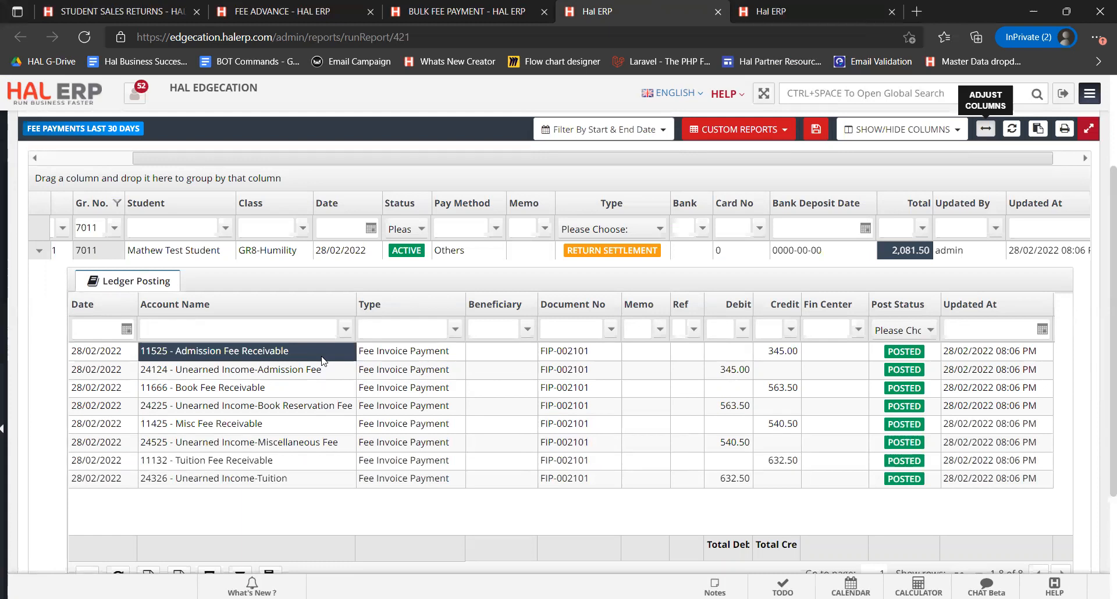
left_click(324, 371)
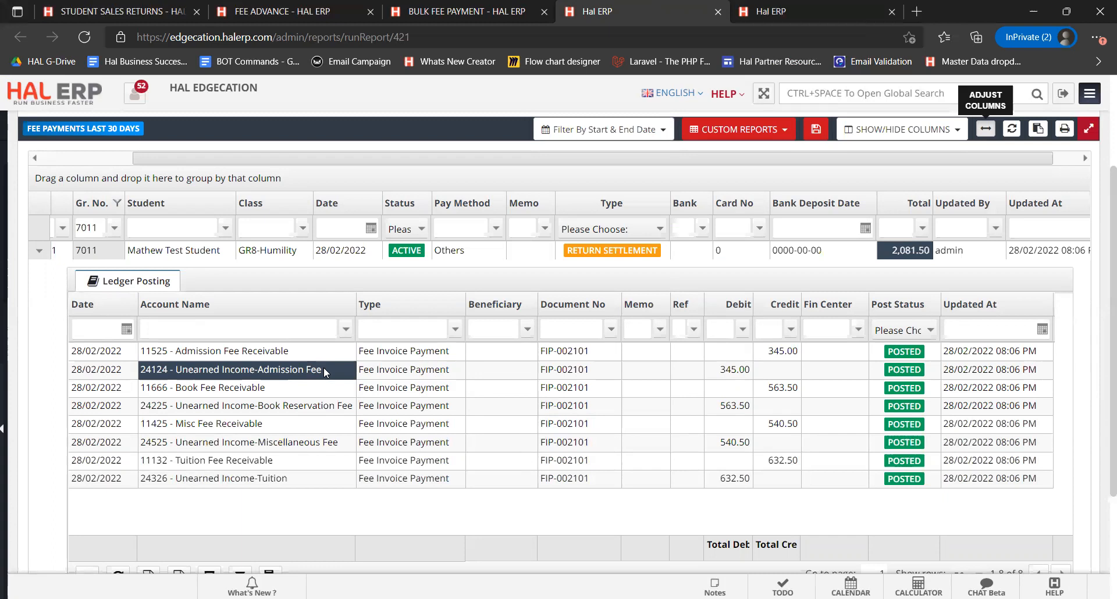
left_click(160, 11)
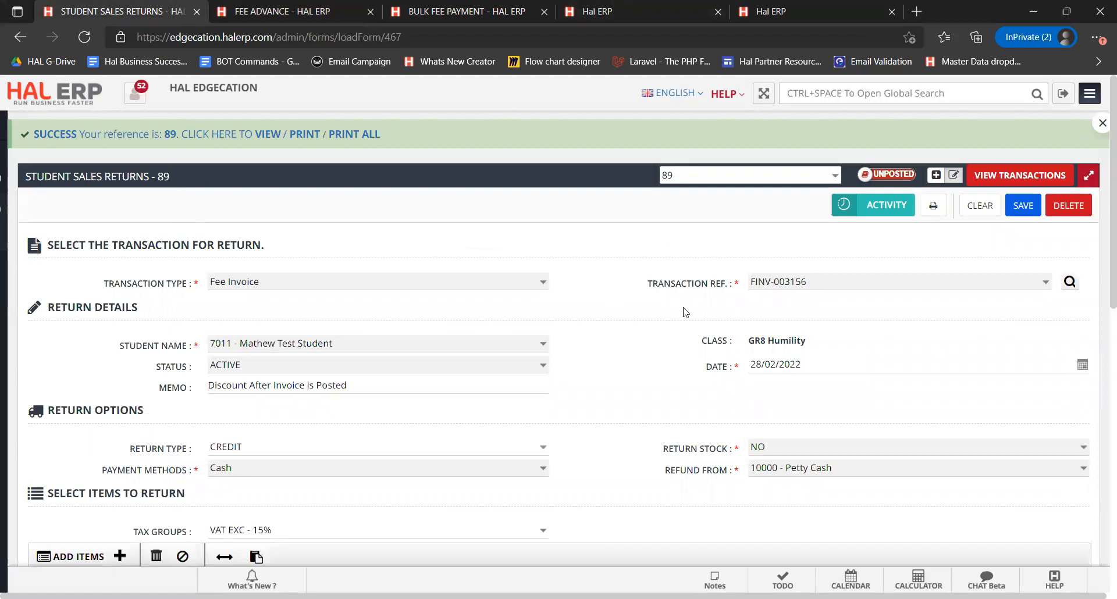
Step: Review the sales return's items, the fee advance details, the bulk fee payment form and the return settlement's ledger posting
scroll(648, 405, "down", 2)
scroll(648, 404, "down", 1)
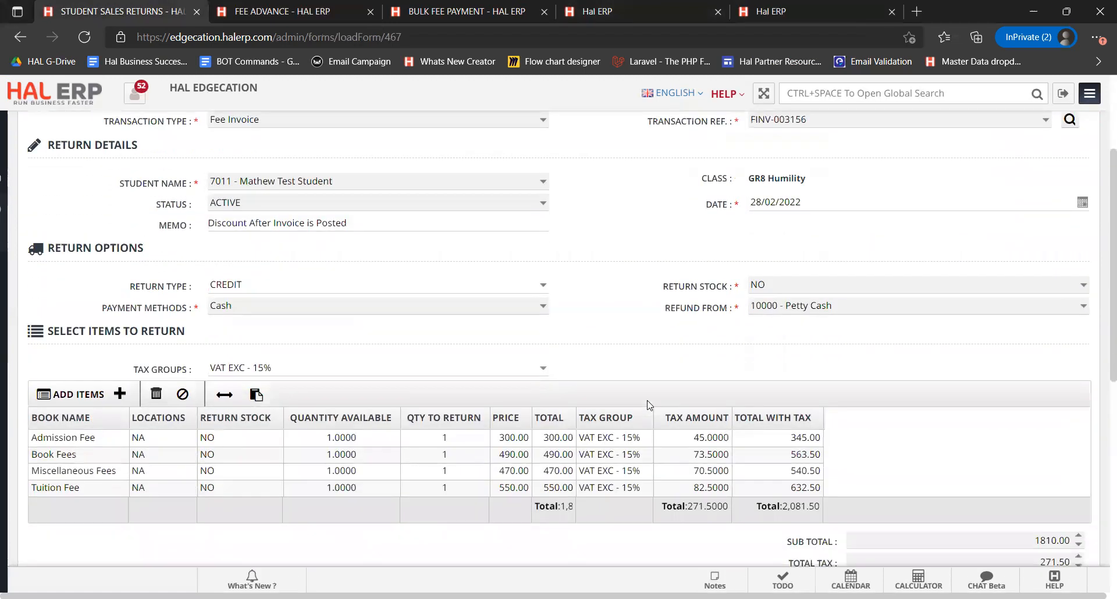
left_click(313, 7)
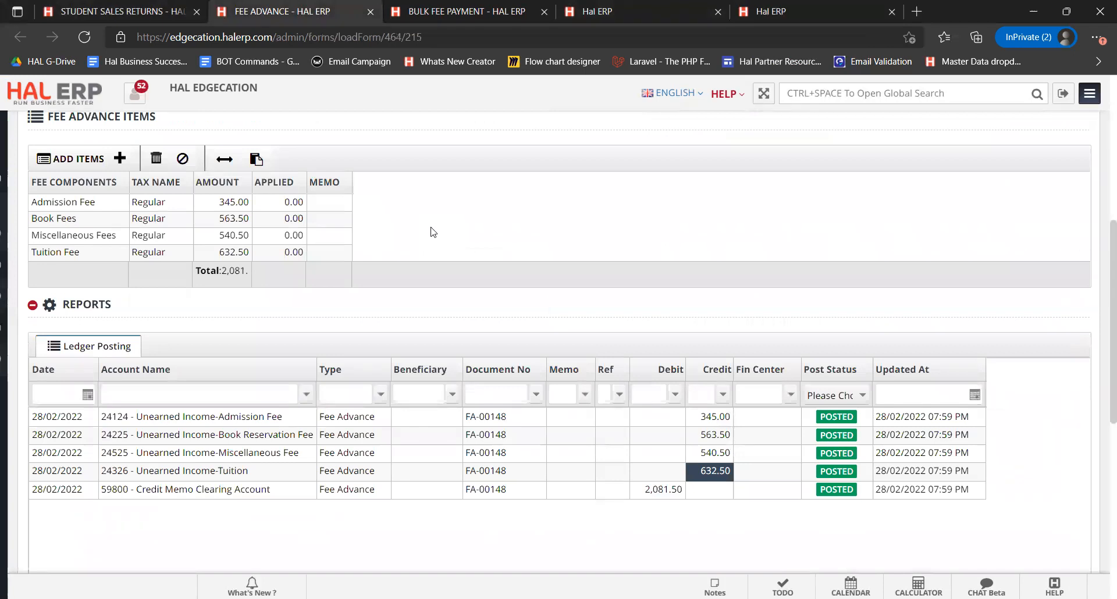
scroll(433, 232, "up", 5)
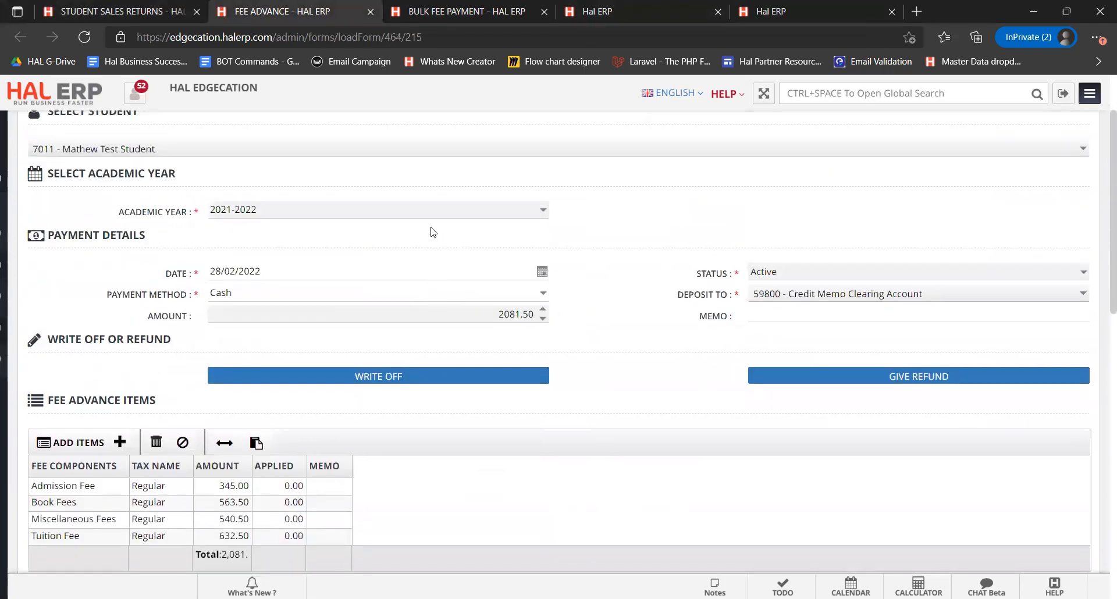
left_click(465, 11)
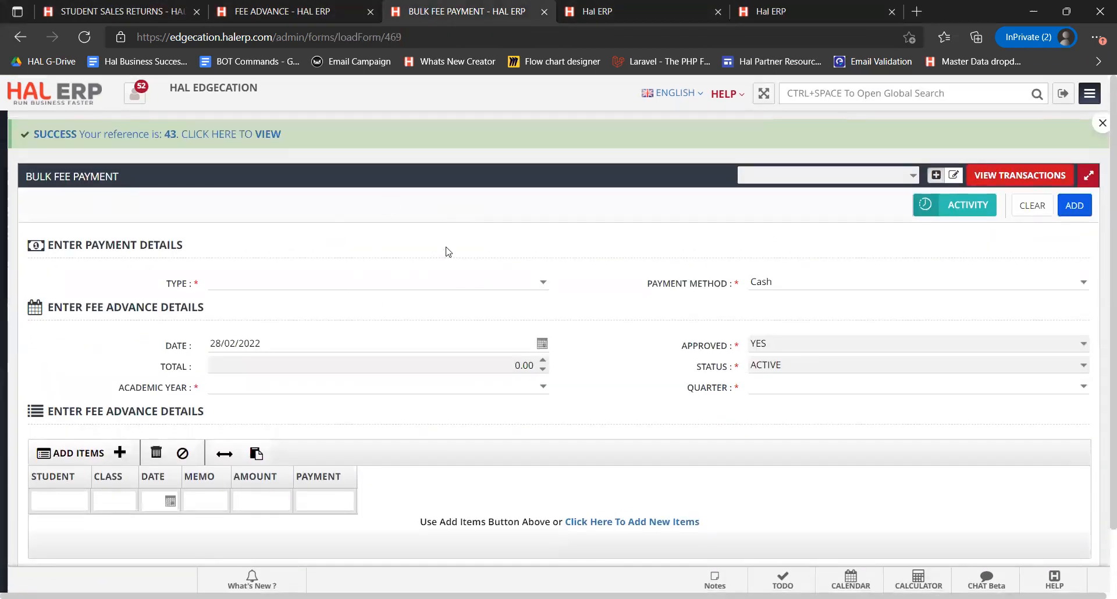
left_click(611, 11)
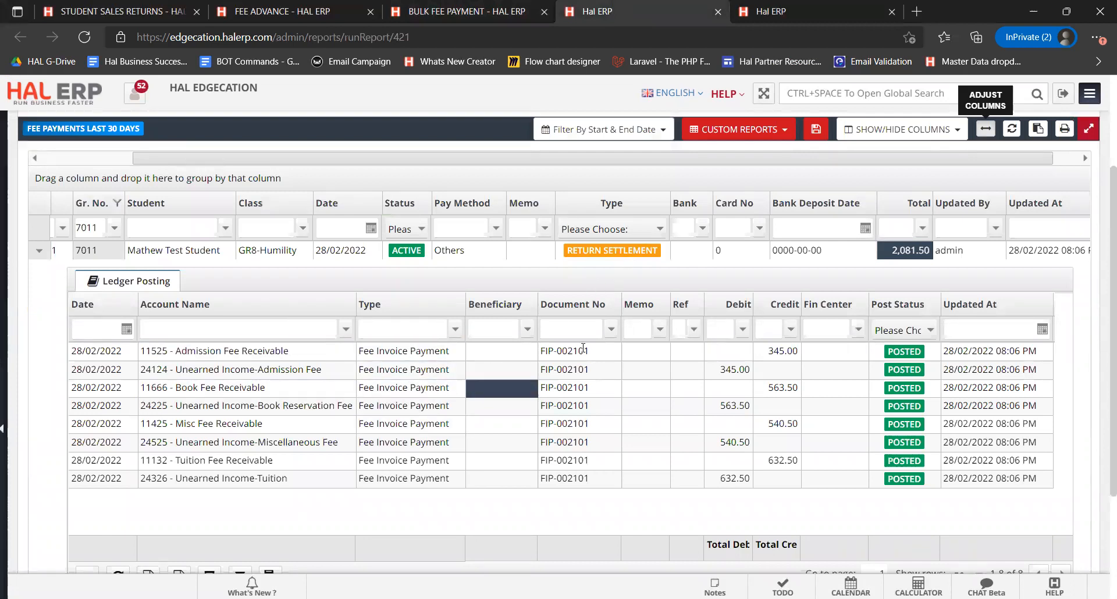
Step: Filter the test student's rows in the Fee Invoice Reconciliation report by document number 156
left_click(815, 12)
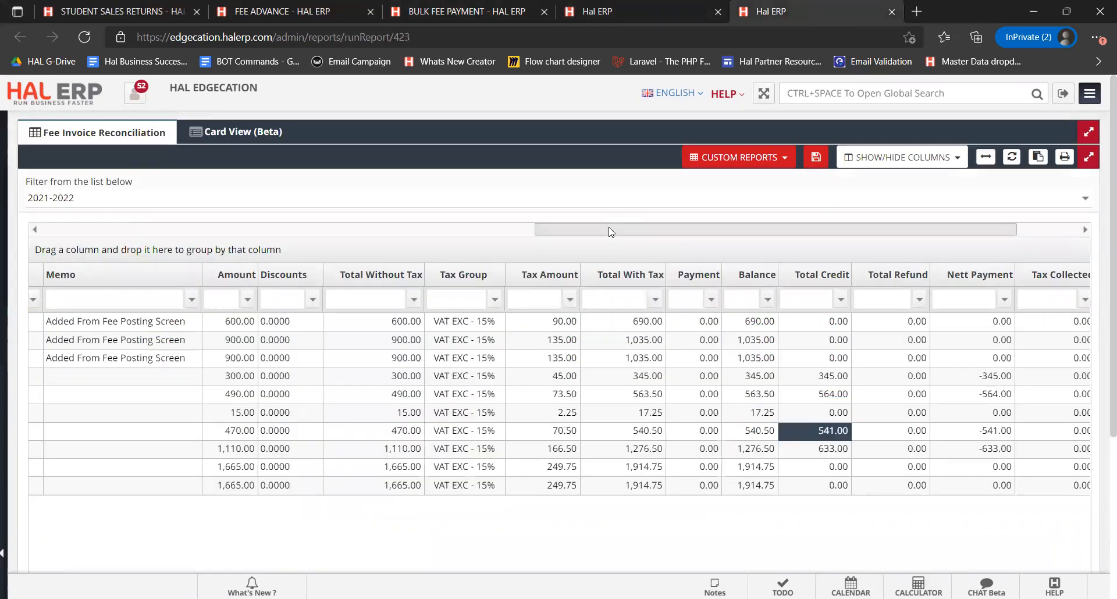
left_click_drag(611, 228, 128, 227)
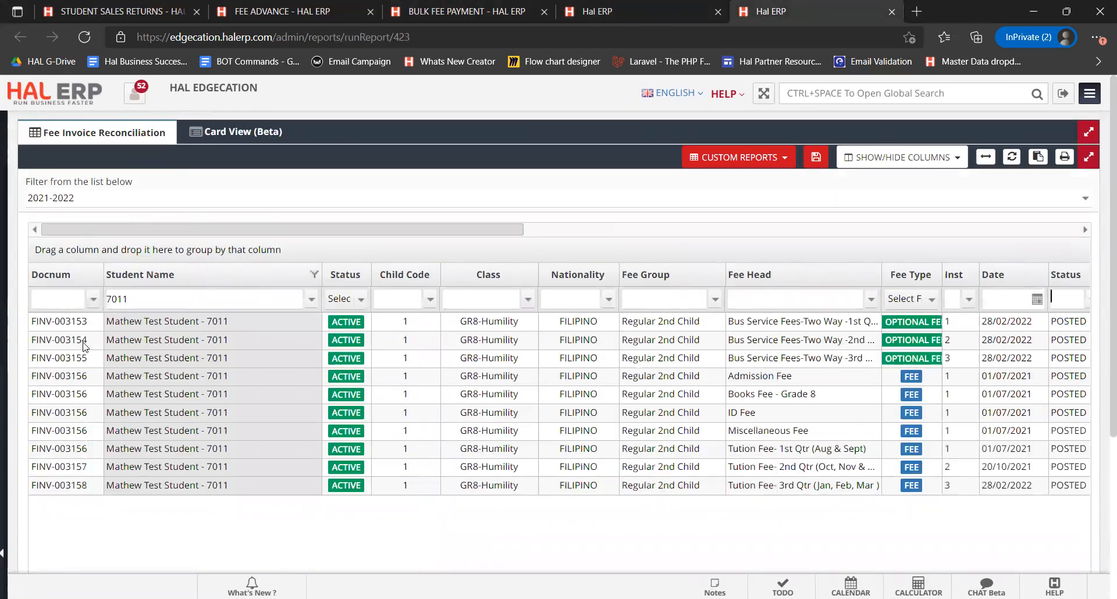
left_click(62, 293)
type("153")
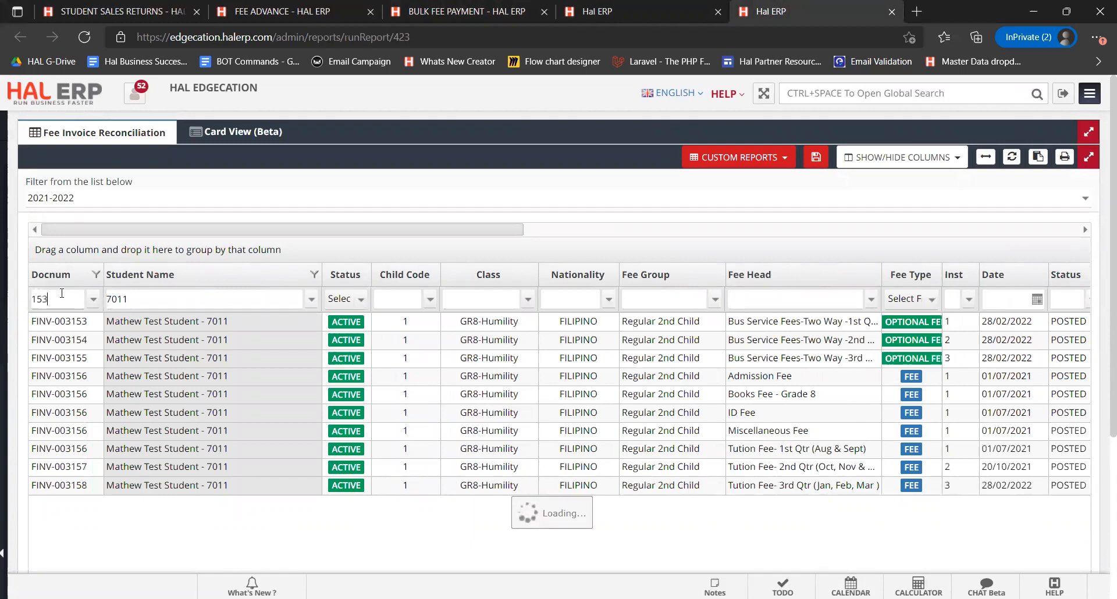
key("BackSpace")
type("6")
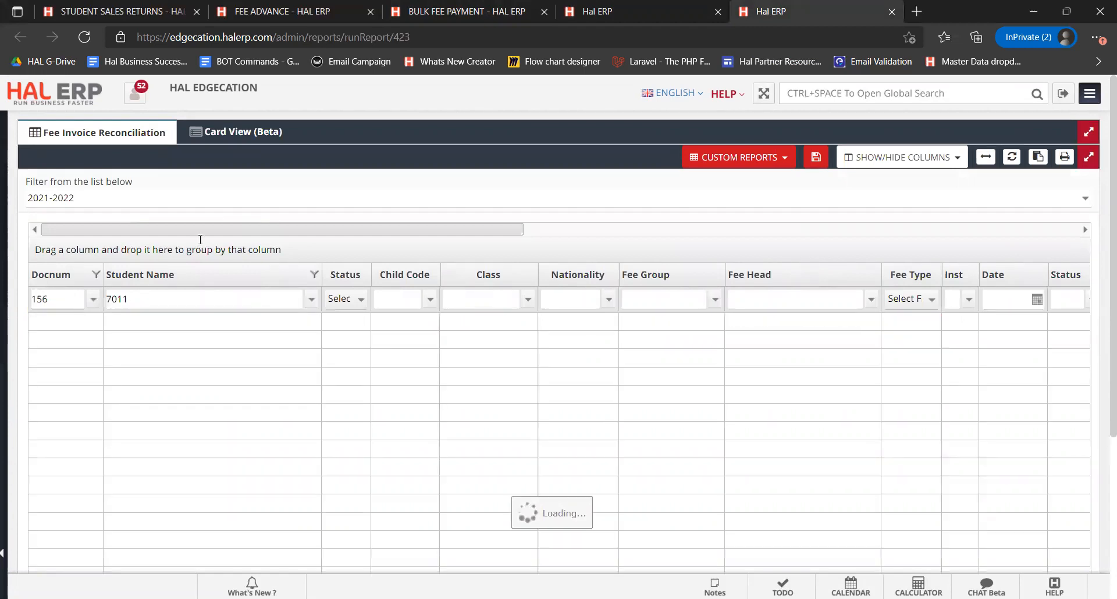
Step: Examine the total credit, balance and payment amounts across the filtered invoice's fee lines
left_click_drag(260, 232, 876, 198)
left_click(707, 338)
left_click(689, 322)
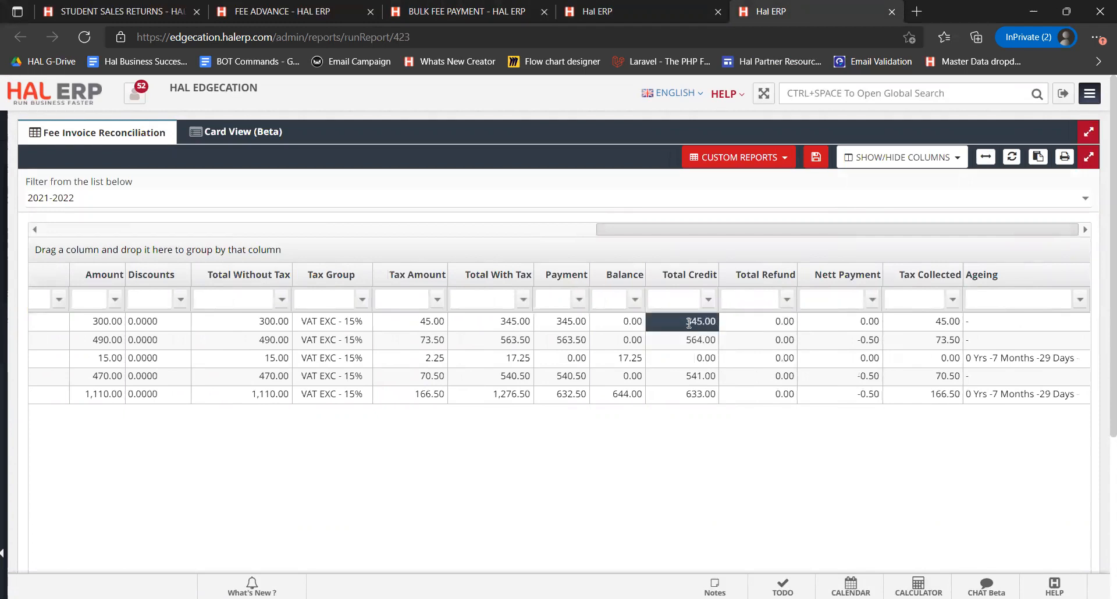
left_click(689, 358)
left_click(687, 377)
left_click(618, 322)
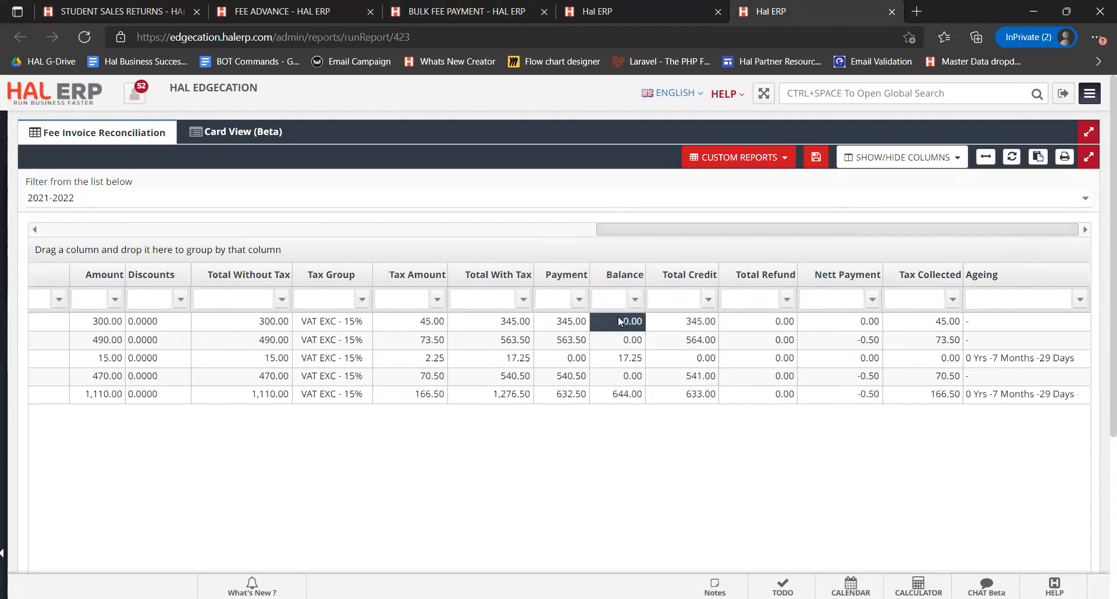
left_click(568, 321)
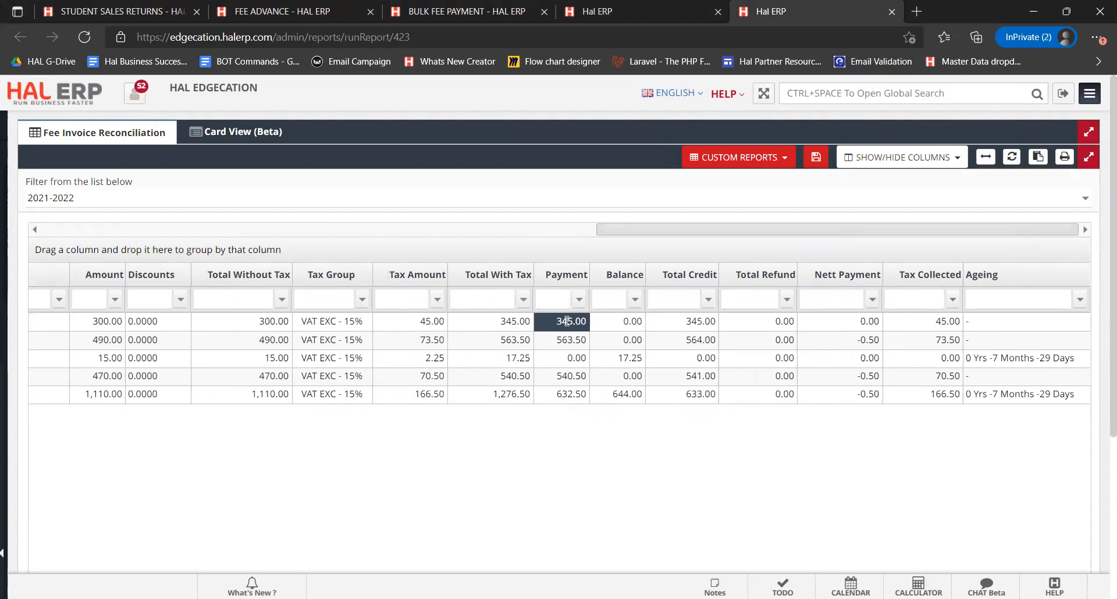
key("shift+Down")
key("shift+Down")
key("shift+Down")
key("shift+Down")
Step: Compare the outstanding balances of all the invoice's fee lines, focusing on the ID fee and first-quarter tuition fee
left_click_drag(710, 321, 628, 321)
left_click(627, 320)
key("shift+Down")
key("shift+Down")
key("shift+Down")
key("shift+Down")
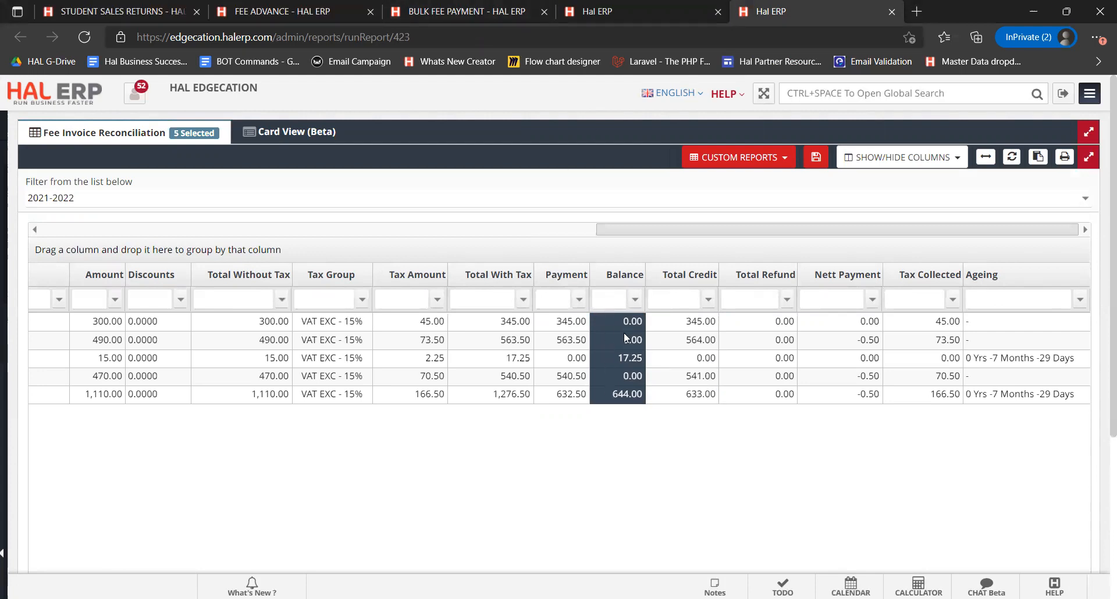
left_click(615, 394)
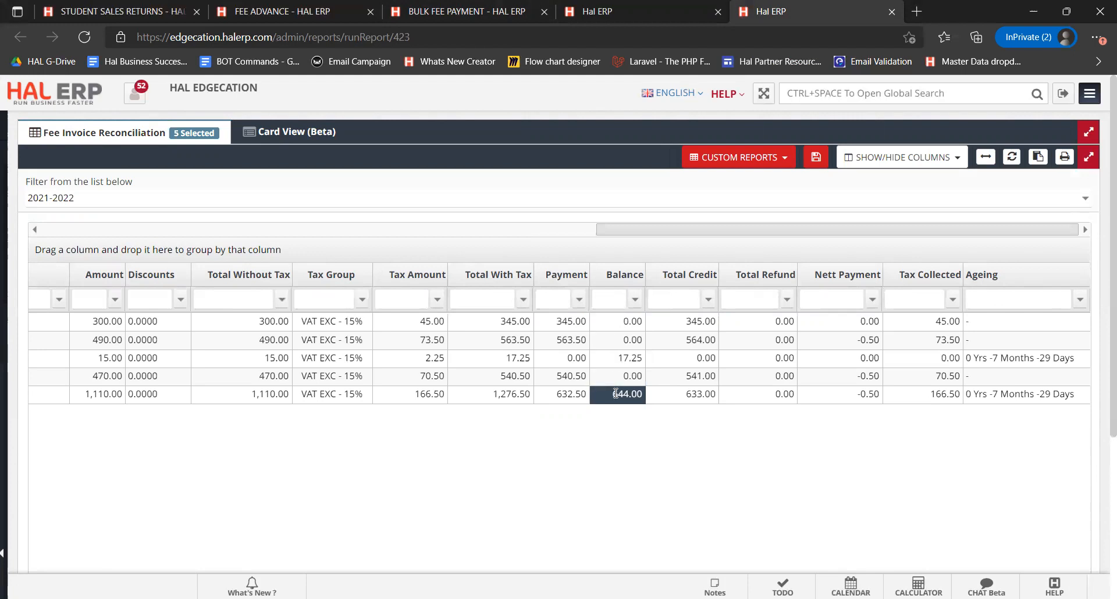
left_click(626, 354)
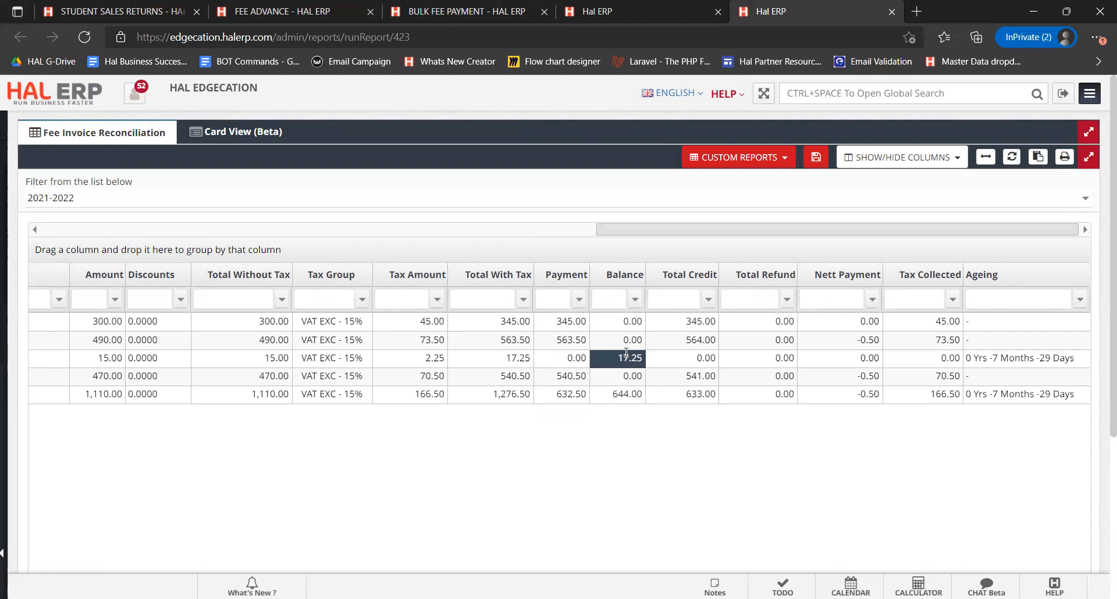
left_click(629, 390)
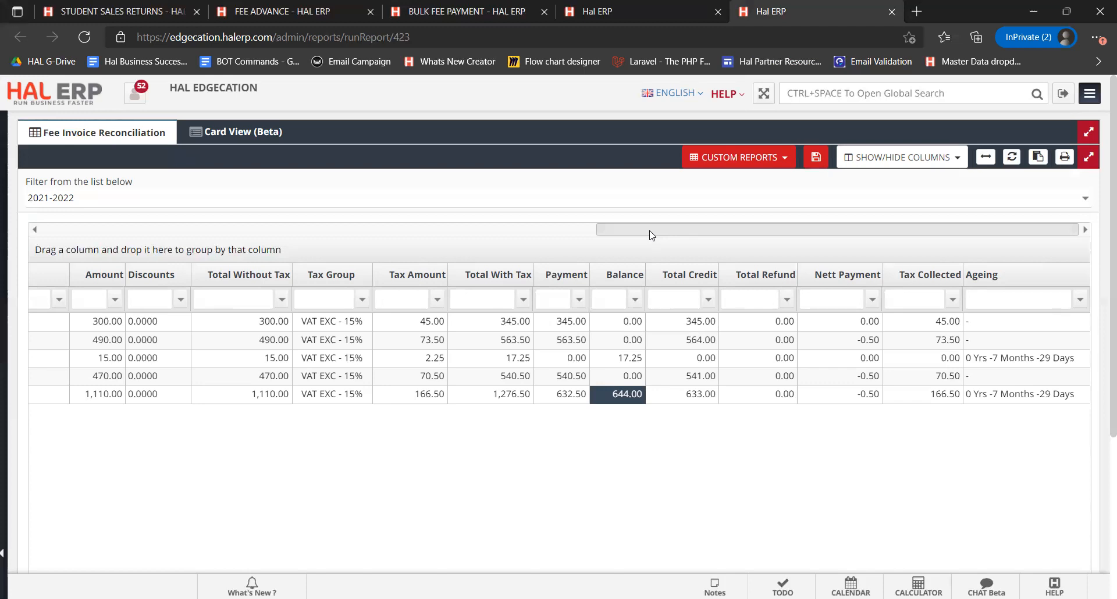
Step: Search the navigation for "fee invoice pa" and open a new Fee Invoice Payment form in a separate tab
left_click_drag(652, 235, 587, 244)
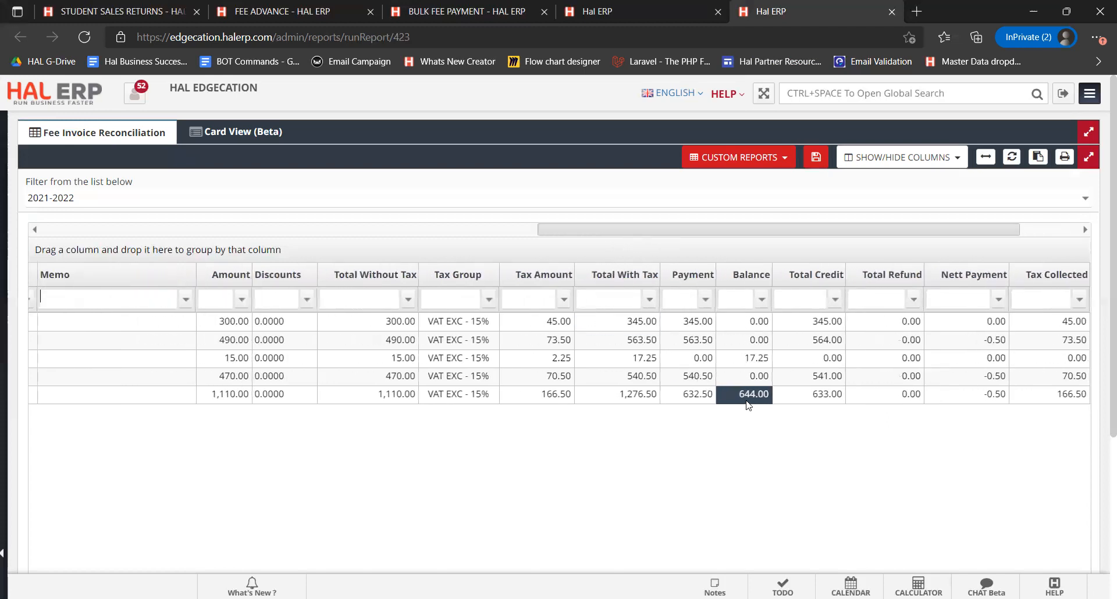
key("Home")
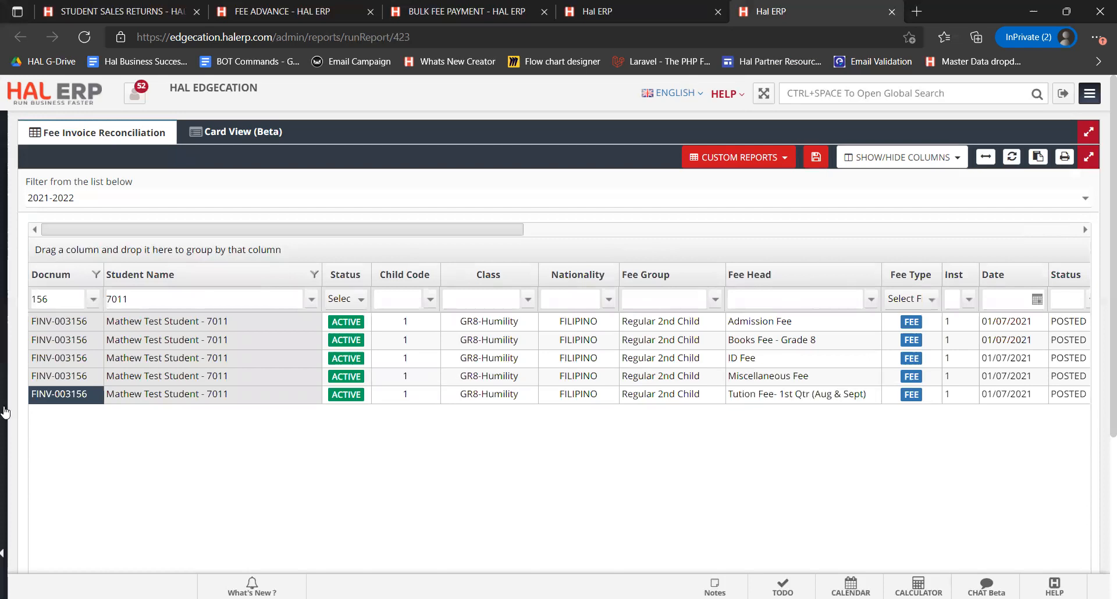
mouse_move(3, 349)
left_click(81, 155)
type("fee invoice pa")
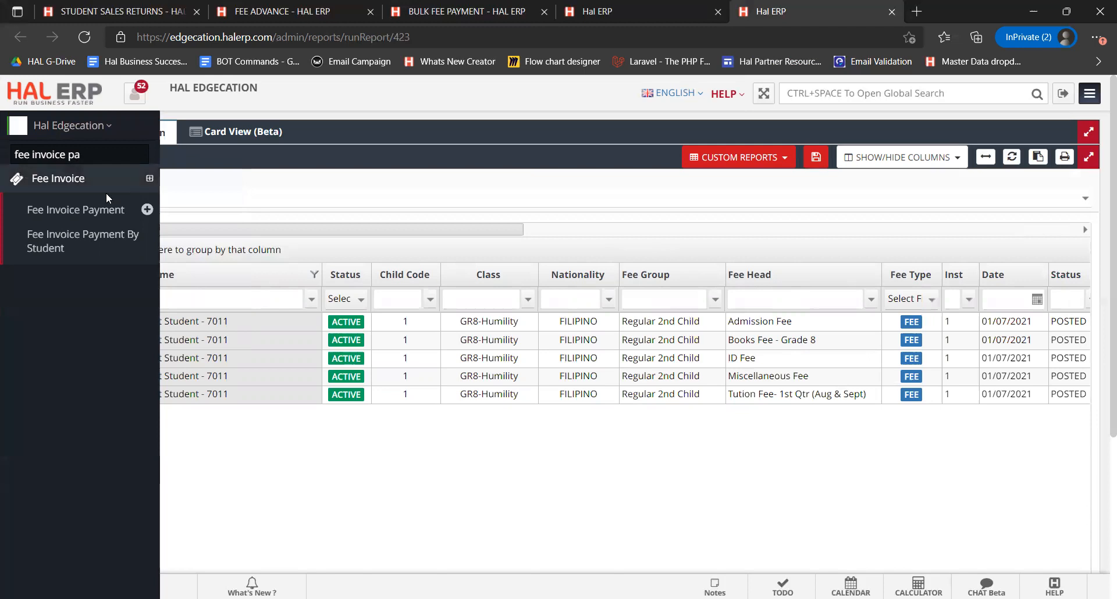
left_click(148, 211)
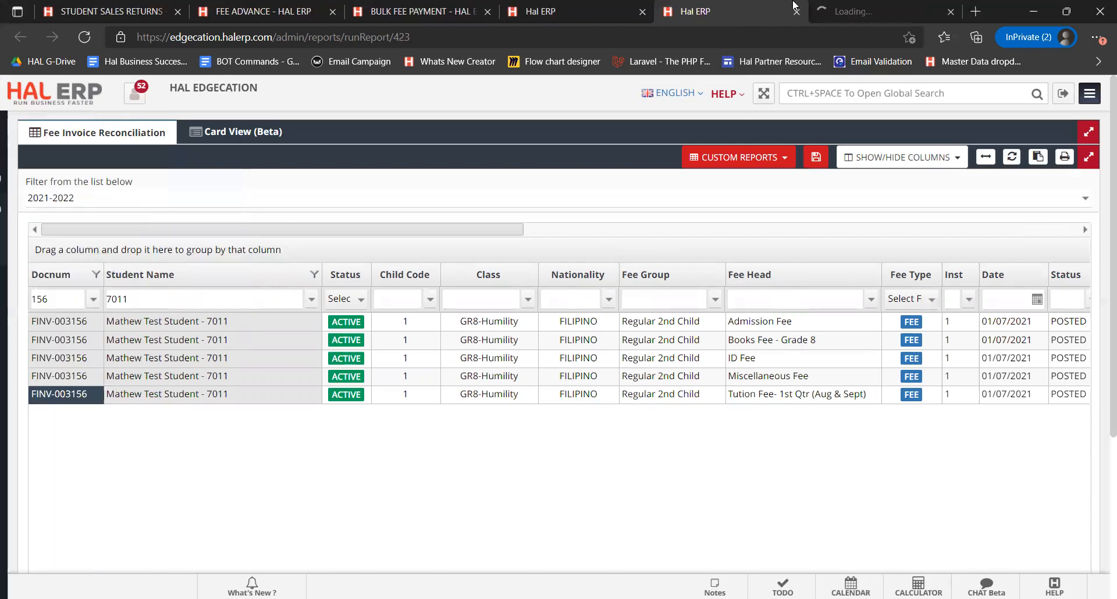
left_click(850, 8)
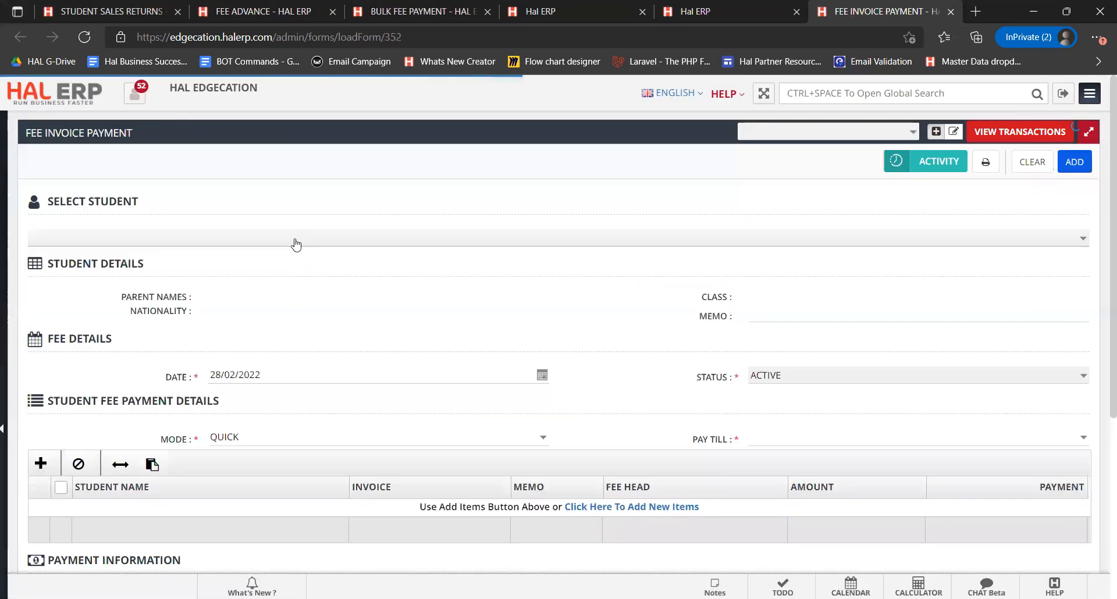
Step: Look up the test student by student number and select them for the fee invoice payment
left_click(296, 245)
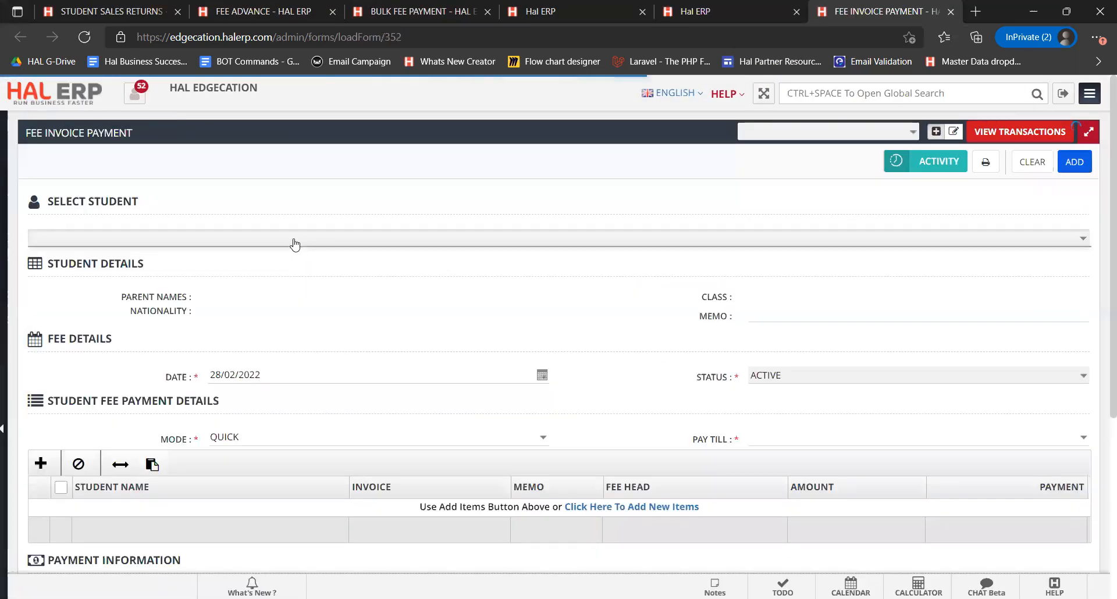
type("7011")
left_click(186, 305)
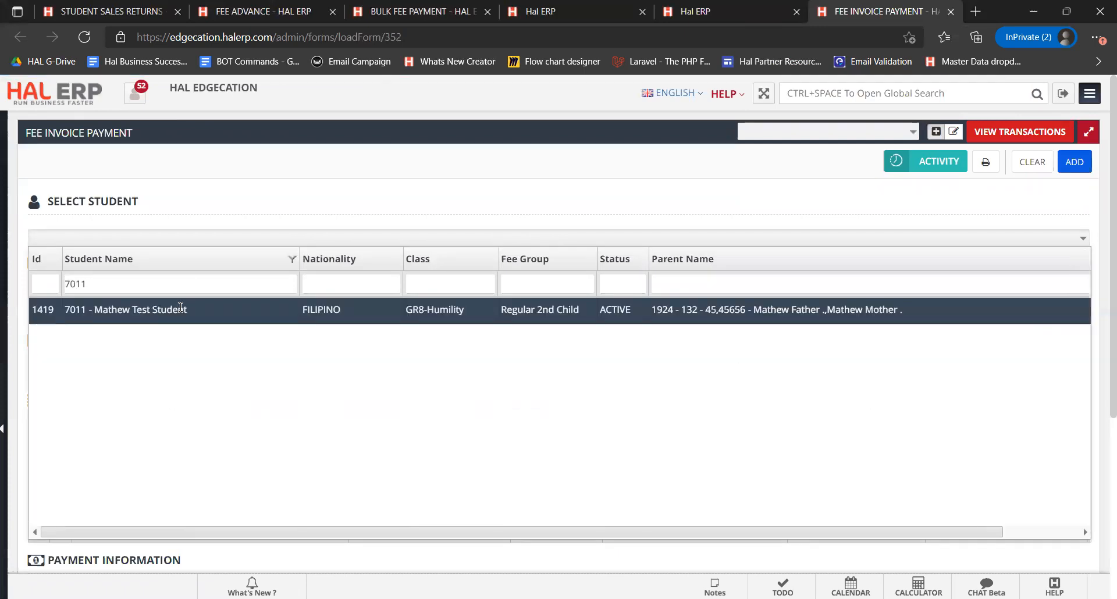
Step: Pay the first-quarter bus service fee, ID fee and first-quarter tuition fee in full, plus 500 towards the second-quarter bus service fee
scroll(378, 326, "down", 1)
scroll(378, 326, "down", 1)
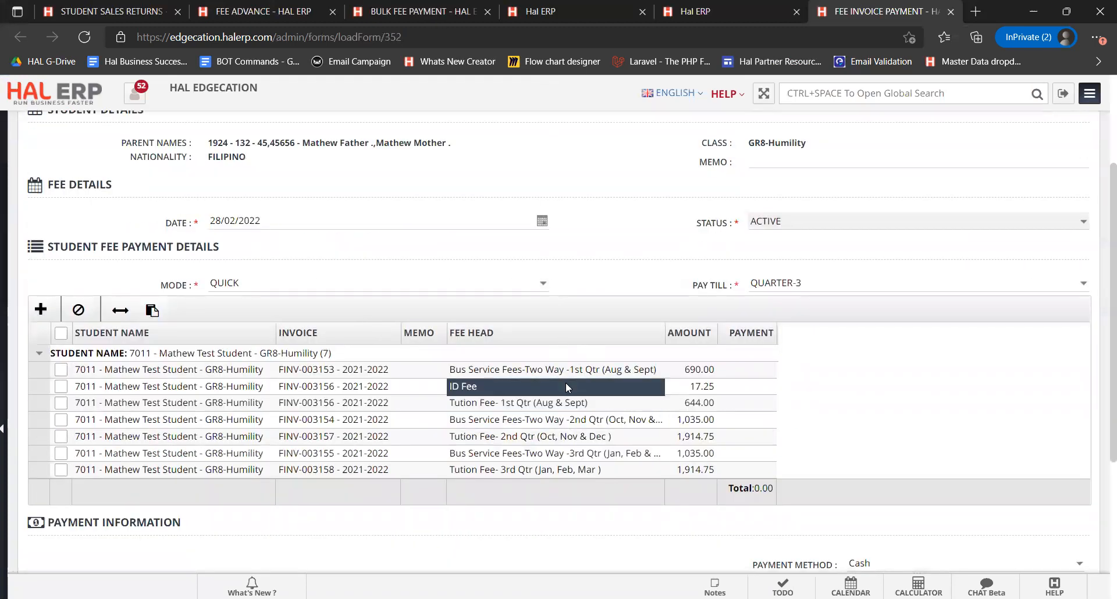
left_click(737, 372)
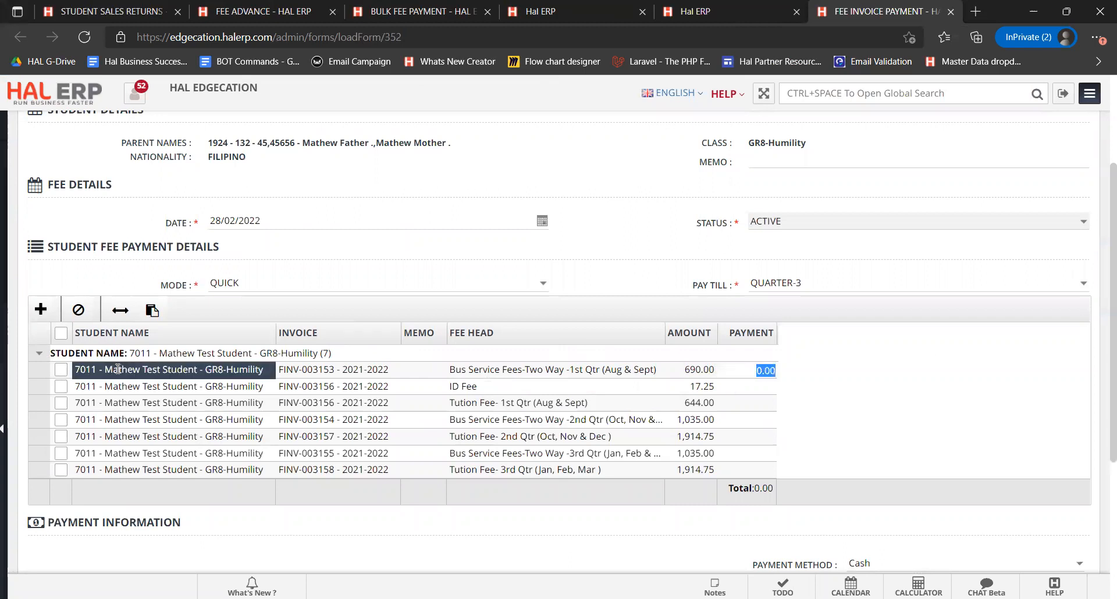
left_click(61, 371)
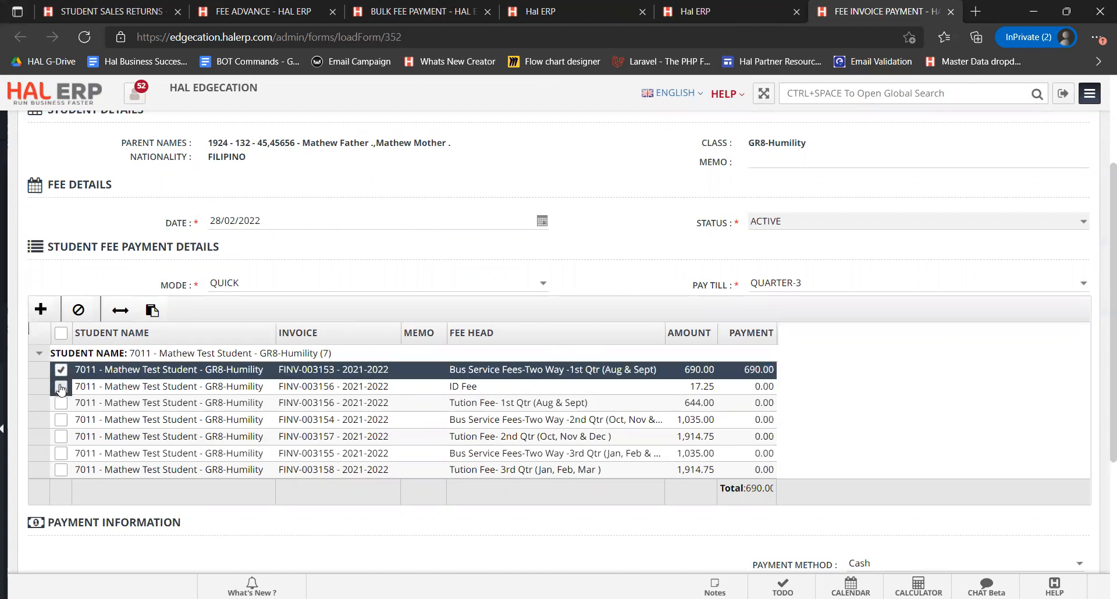
left_click(60, 387)
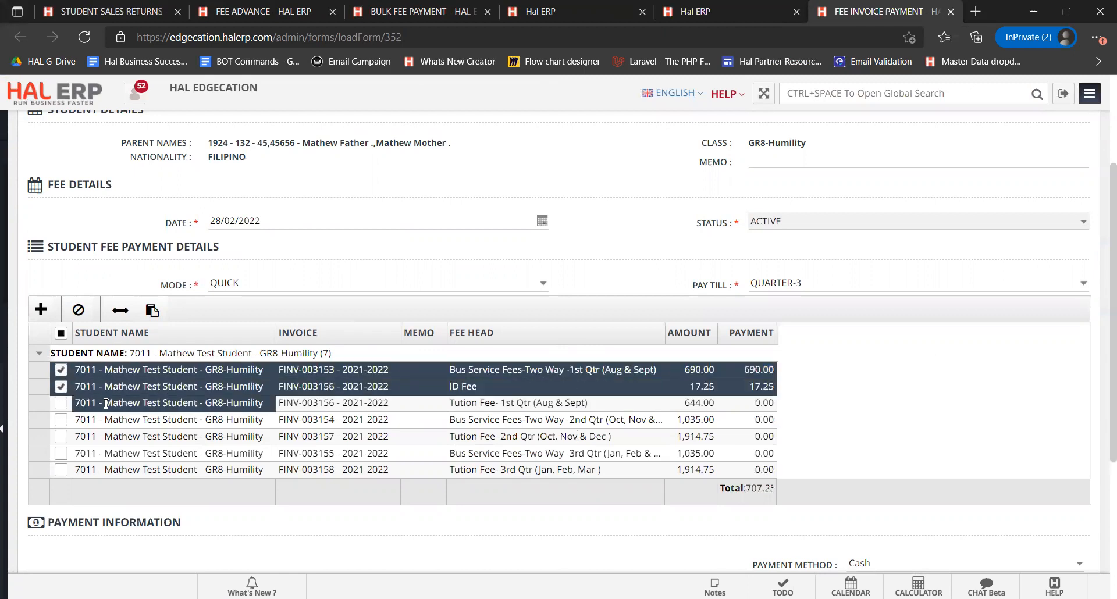
left_click(61, 403)
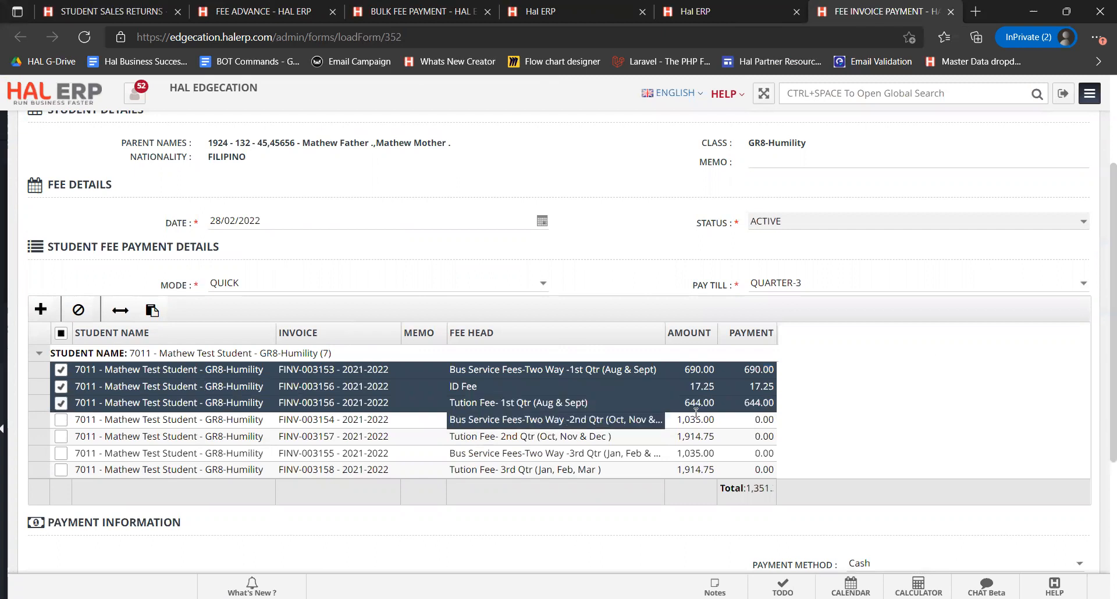
left_click(746, 417)
type("500")
key("Return")
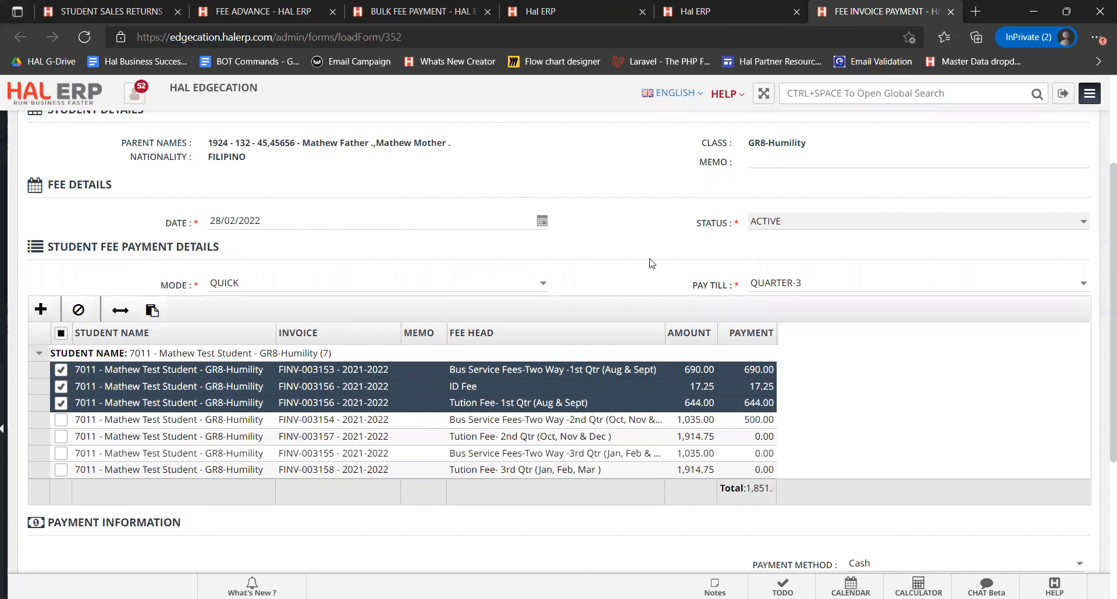
Step: Add the fee invoice payment and cancel printing of its fee receipt
scroll(650, 263, "up", 1)
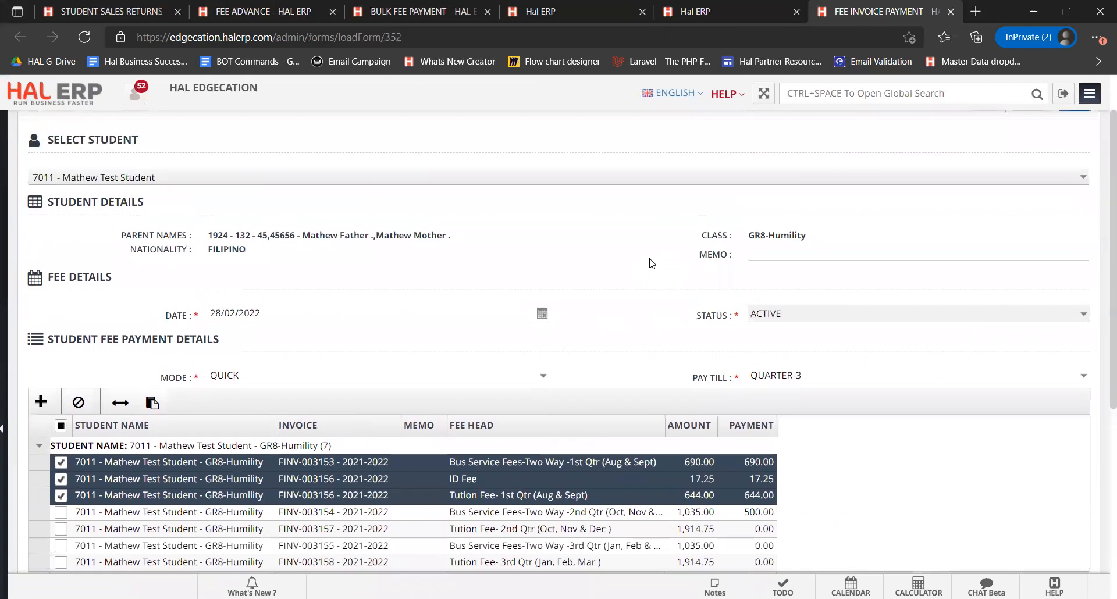
scroll(650, 263, "down", 1)
scroll(646, 270, "down", 4)
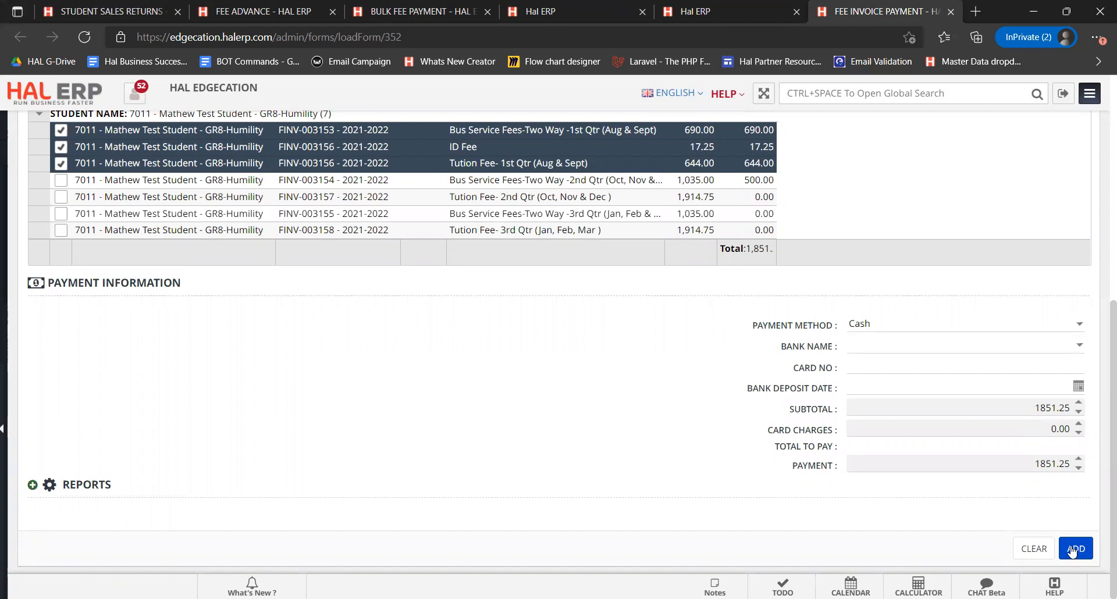
left_click(1074, 550)
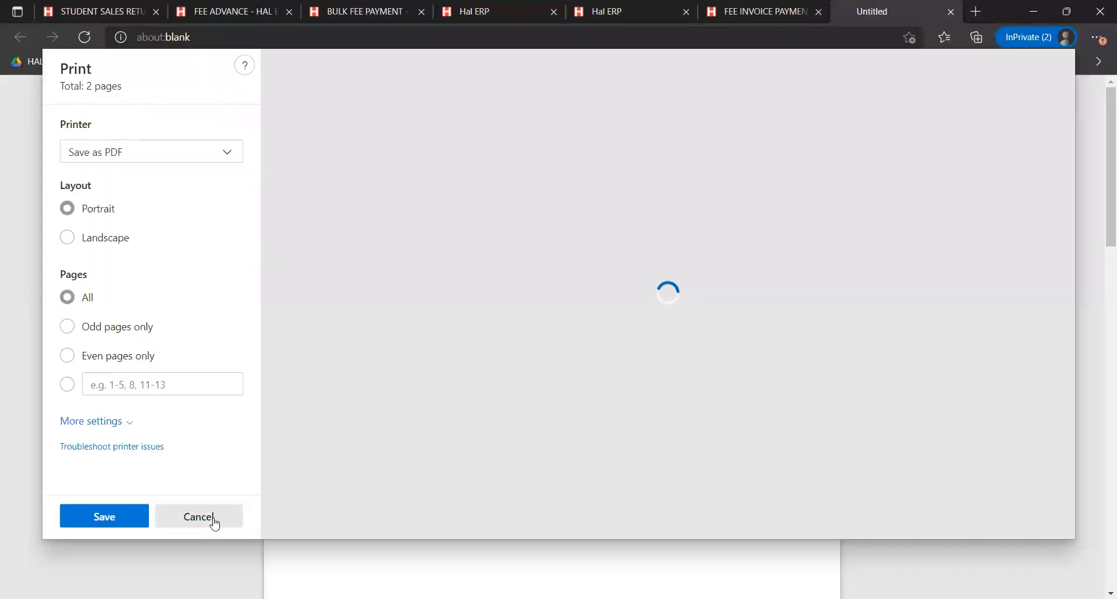
left_click(210, 519)
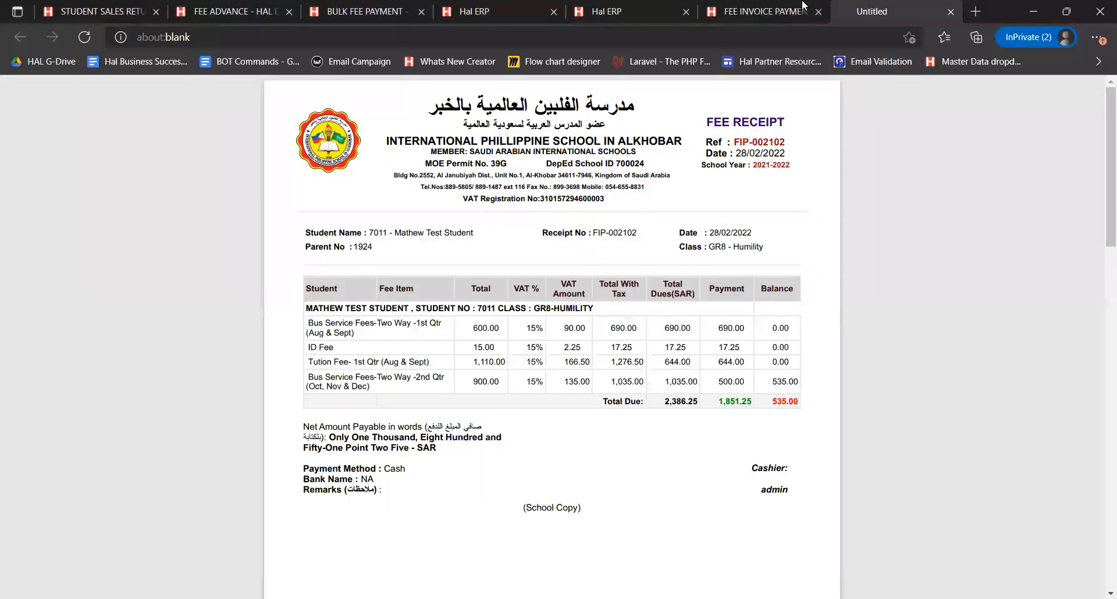
Step: Recheck the payment form and the fee receipt, then return to the Fee Invoice Reconciliation report
left_click(787, 7)
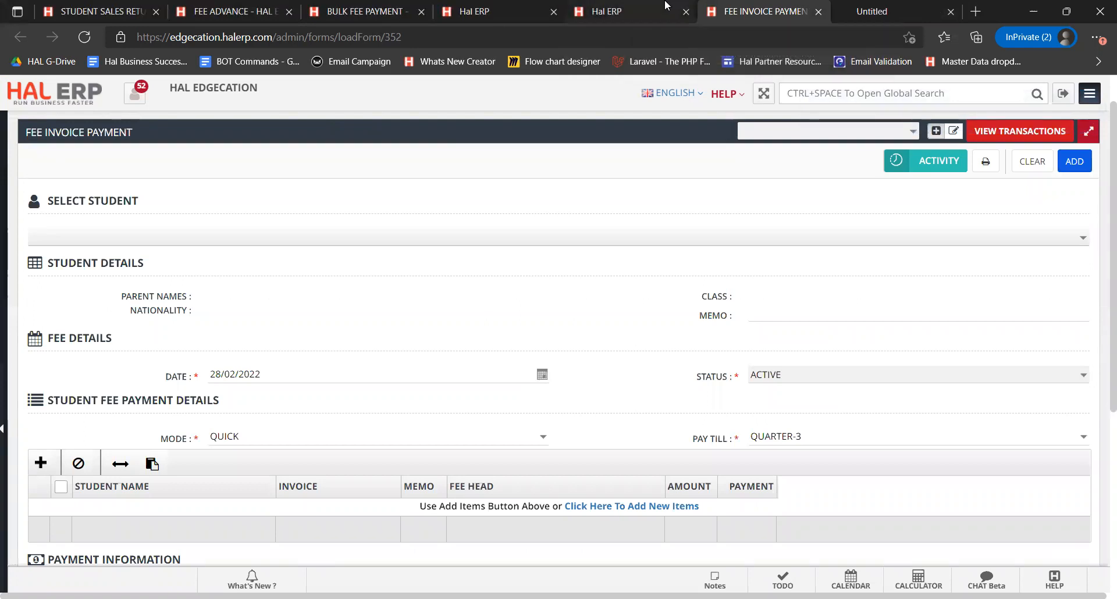
left_click(851, 2)
left_click(774, 5)
left_click(632, 9)
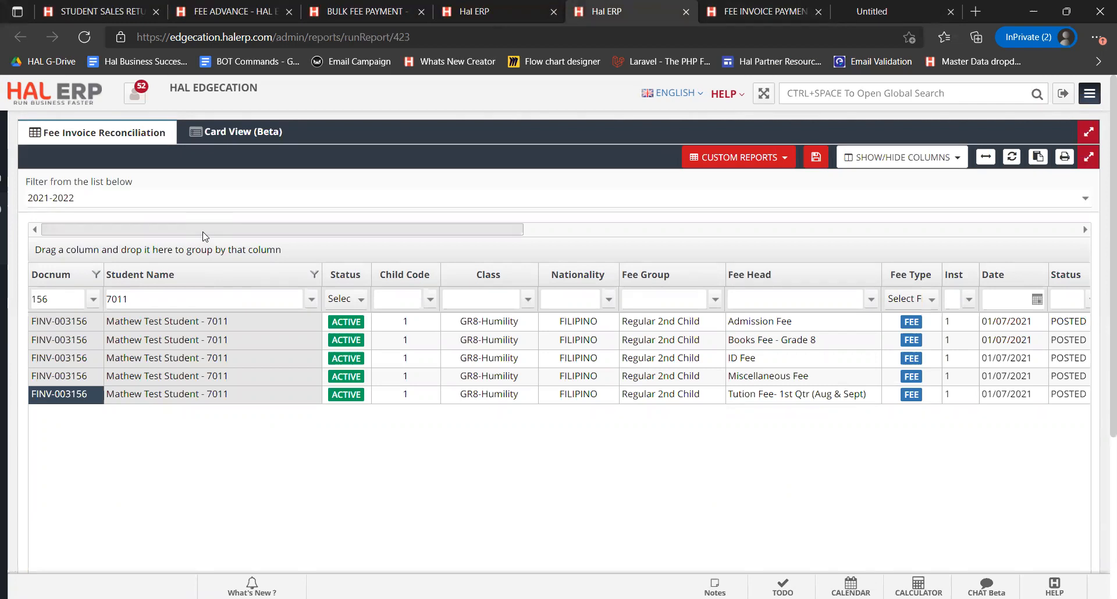
Step: Filter the Fee Invoice Reconciliation report by document number 153 and check the first-quarter bus service fee's payment, balance, credit and refund amounts
left_click(72, 299)
key("BackSpace")
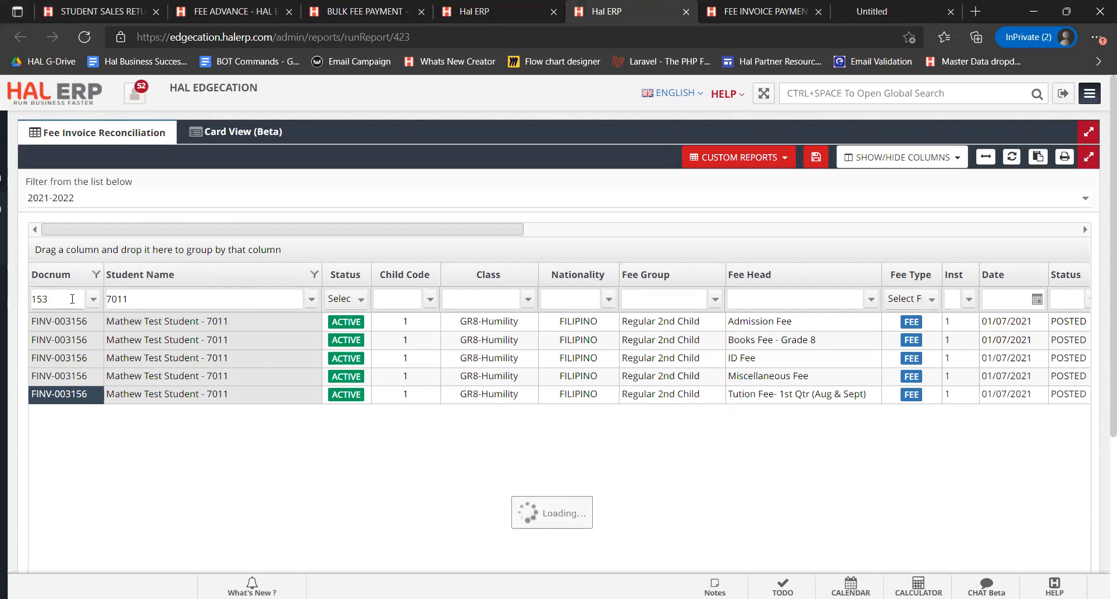
left_click(175, 323)
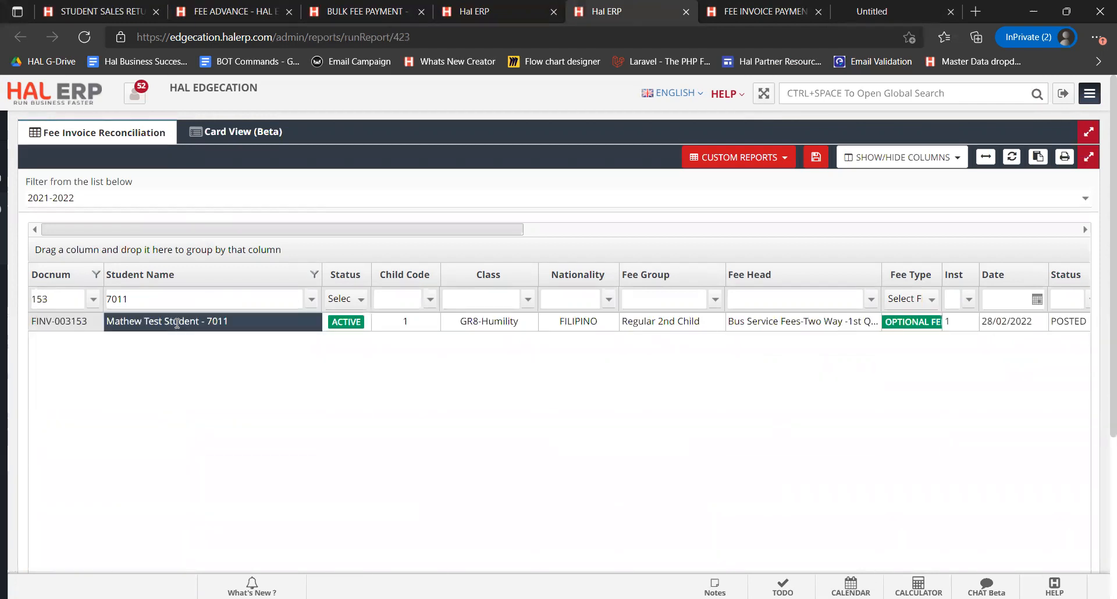
left_click_drag(500, 230, 842, 227)
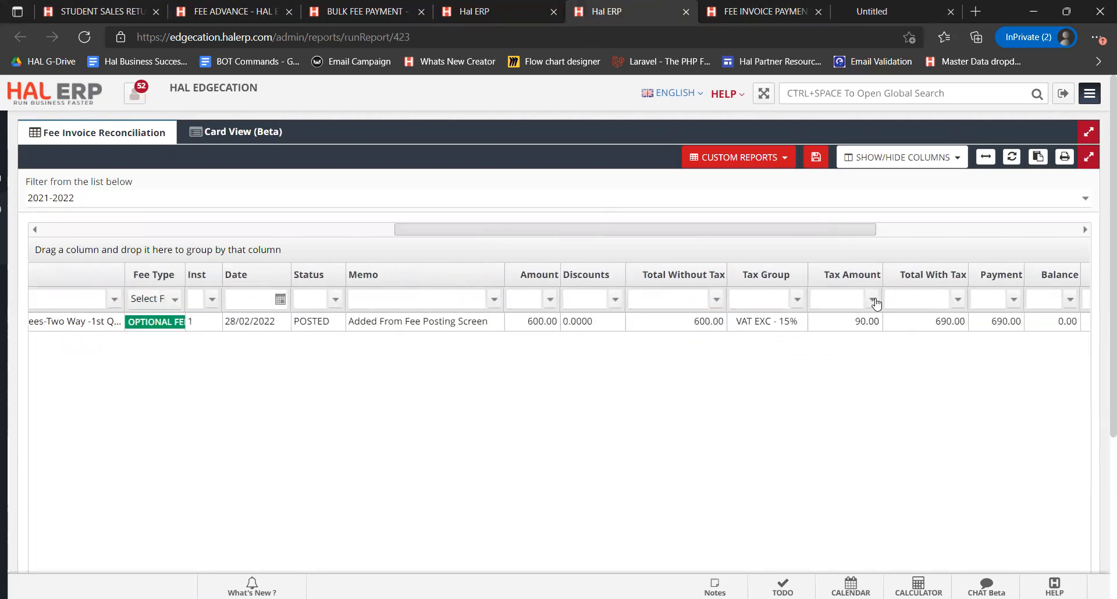
left_click(991, 229)
left_click(991, 229)
left_click_drag(938, 231, 1086, 231)
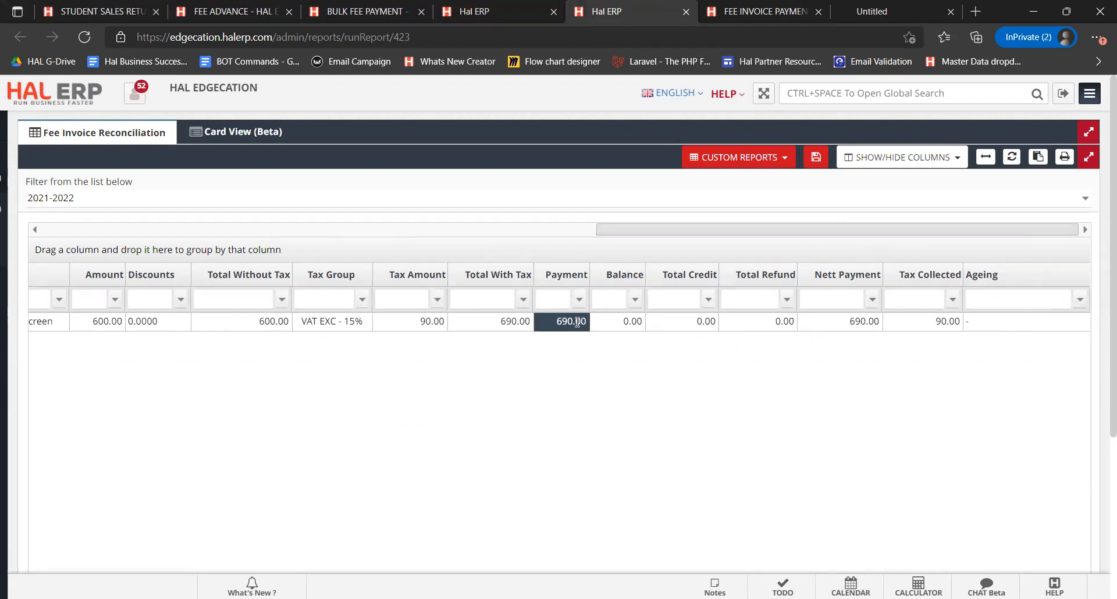
key("Home")
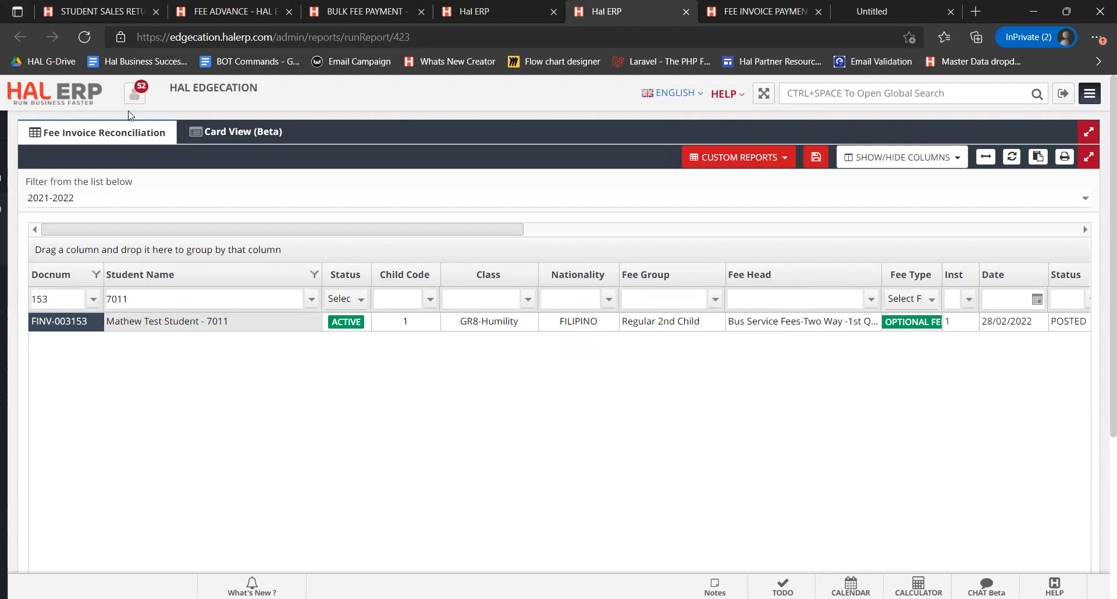
Step: Fill in a new student sales return with transaction type Fee Invoice and transaction reference FINV-003153
left_click(121, 6)
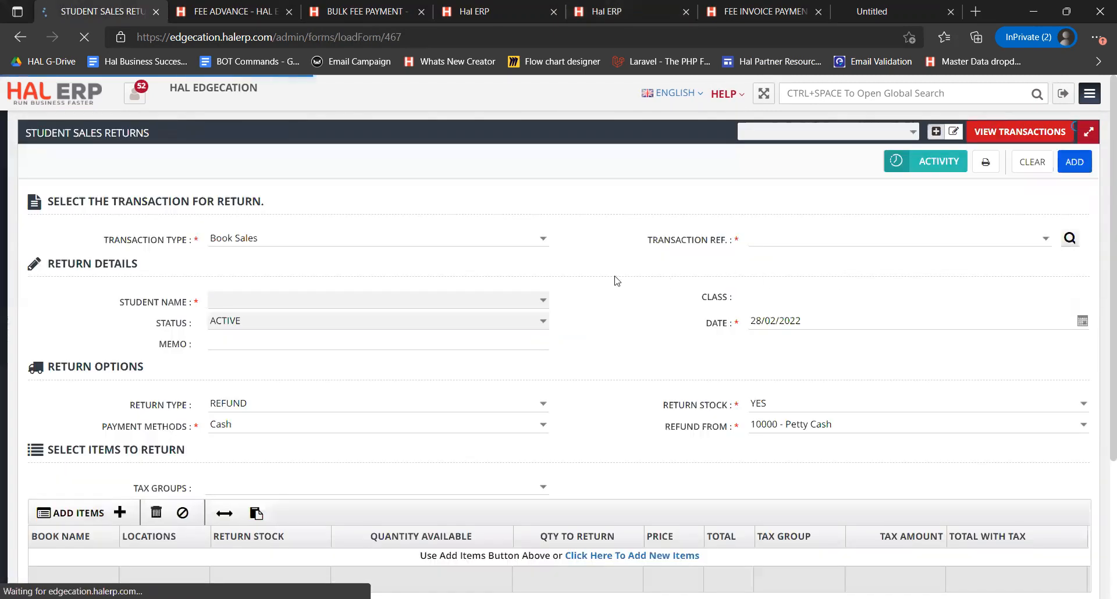
left_click(526, 240)
left_click(512, 267)
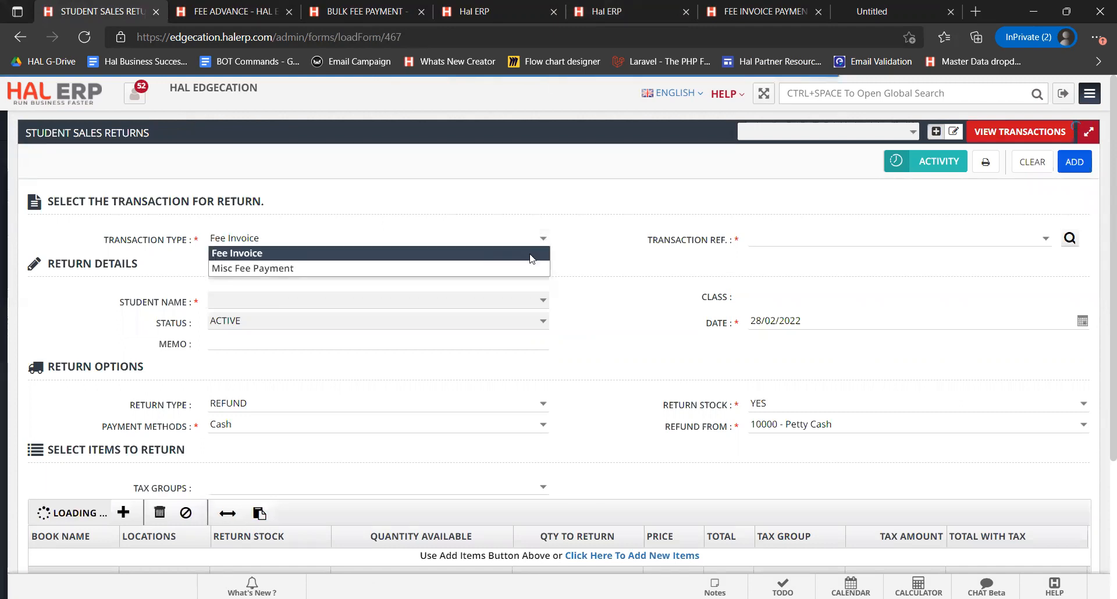
left_click(531, 259)
left_click(788, 239)
type("FINV-003153")
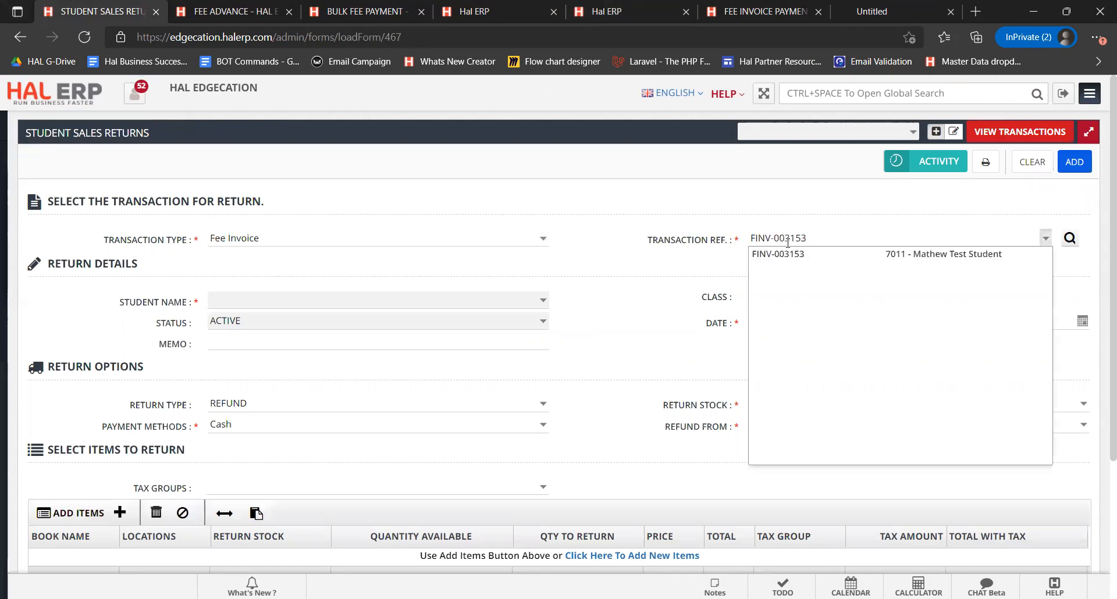
left_click(787, 255)
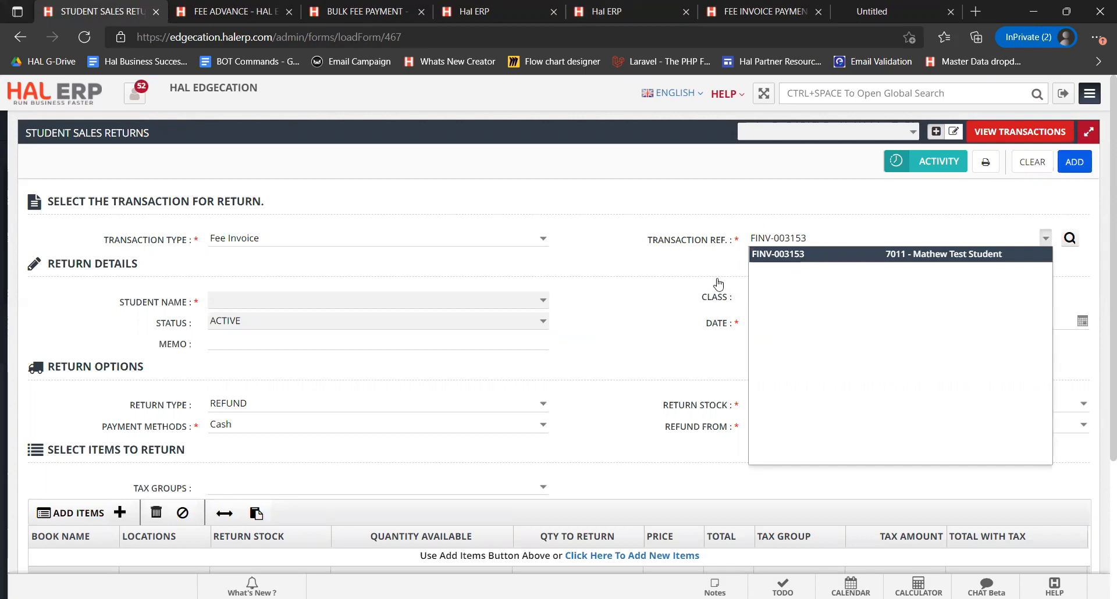
scroll(614, 316, "down", 1)
scroll(614, 316, "down", 2)
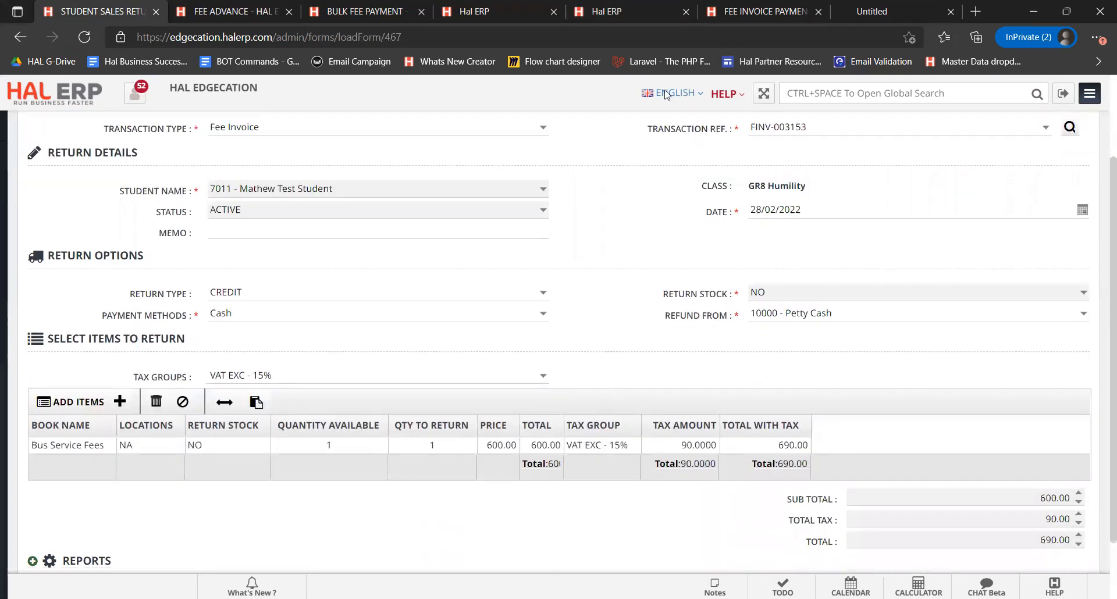
Step: Close the fee invoice payment and blank pages, recheck the bus fee's payment in the reconciliation report, and return to the sales return
left_click(754, 8)
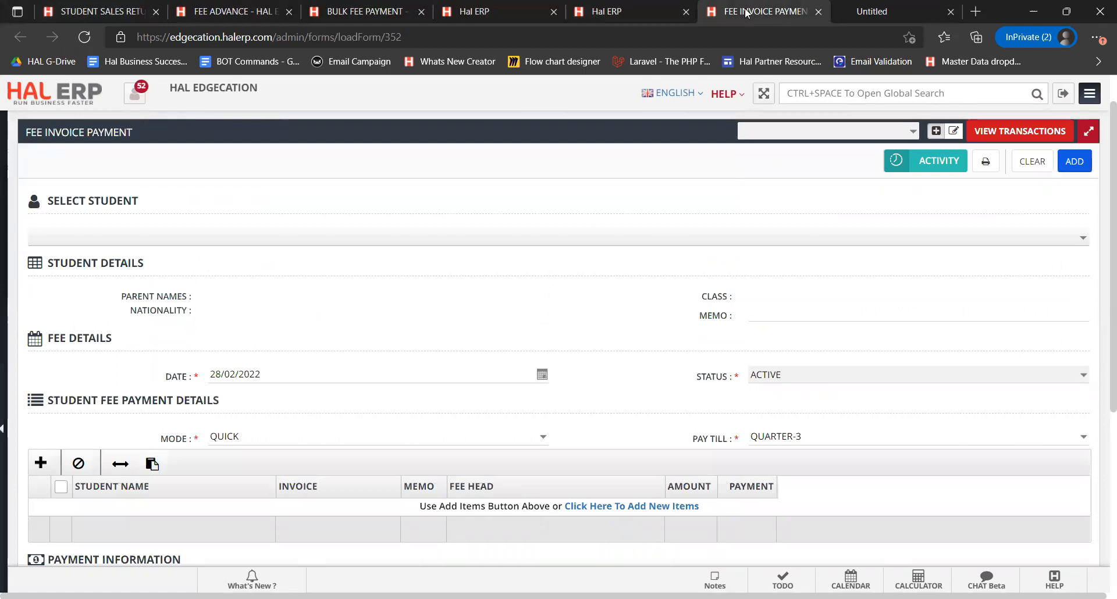
key("ctrl+w")
key("ctrl+w")
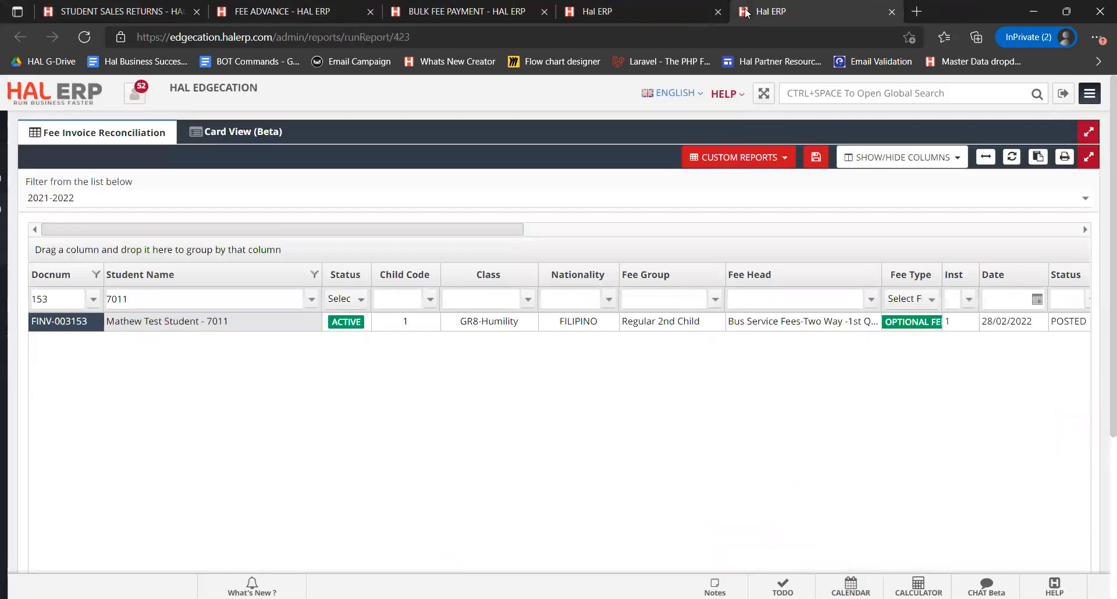
left_click_drag(492, 229, 1050, 205)
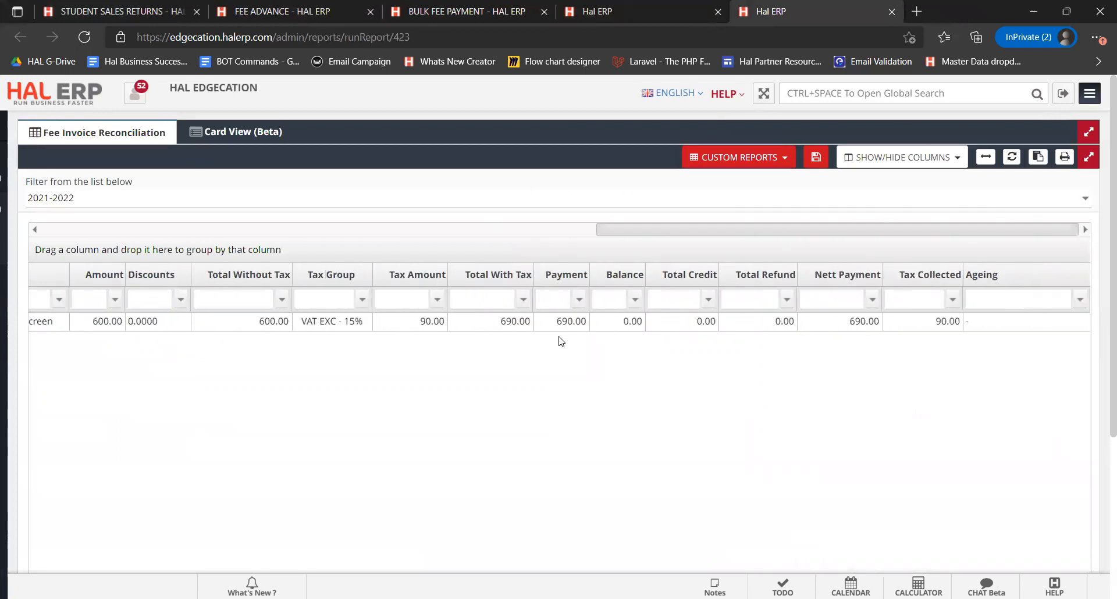
left_click(571, 321)
key("ctrl+Tab")
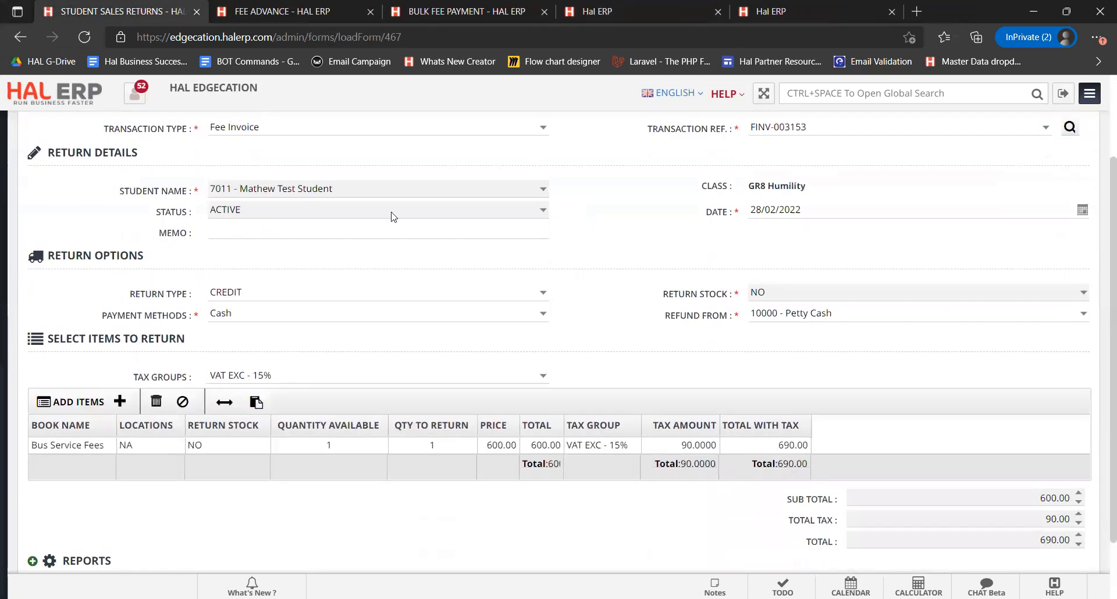
Step: Set the return type to REFUND and the price of the Bus Service Fees item to 300
left_click(541, 292)
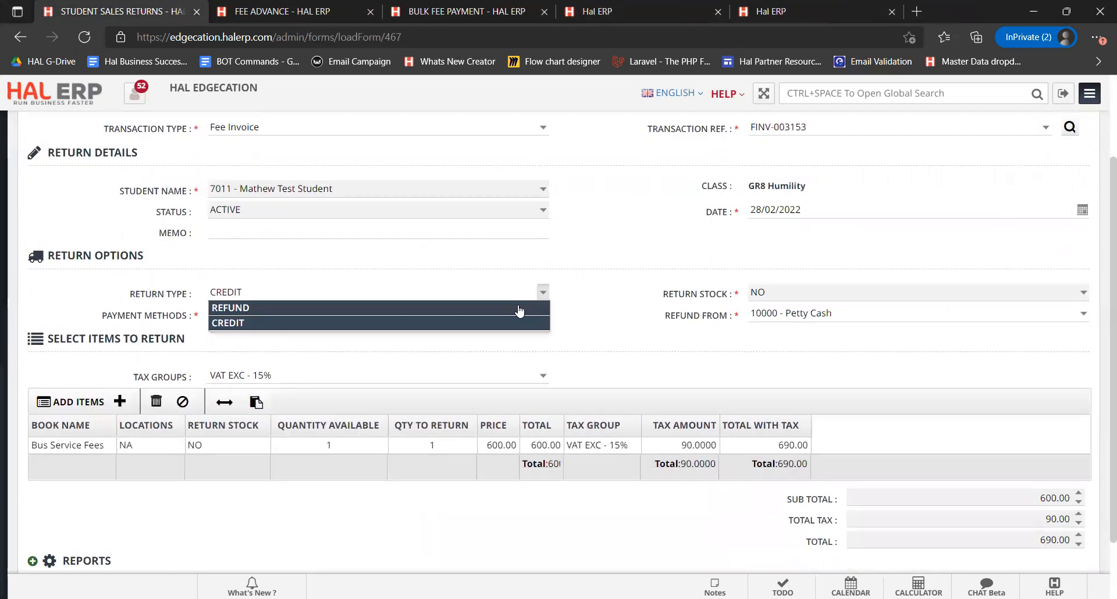
left_click(519, 306)
scroll(602, 349, "down", 2)
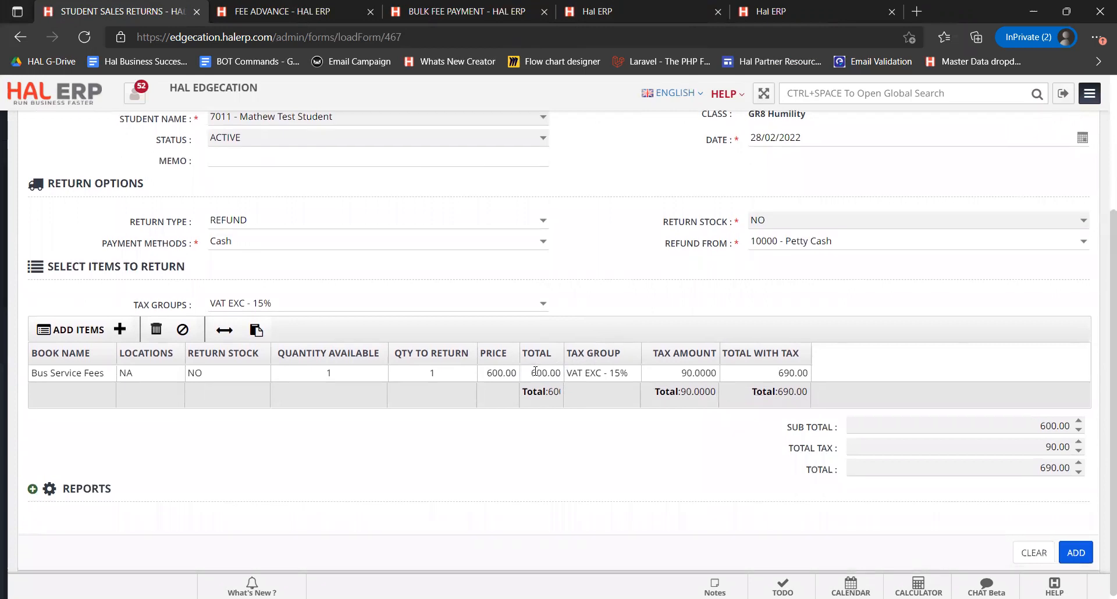
left_click(492, 372)
type("300")
key("Return")
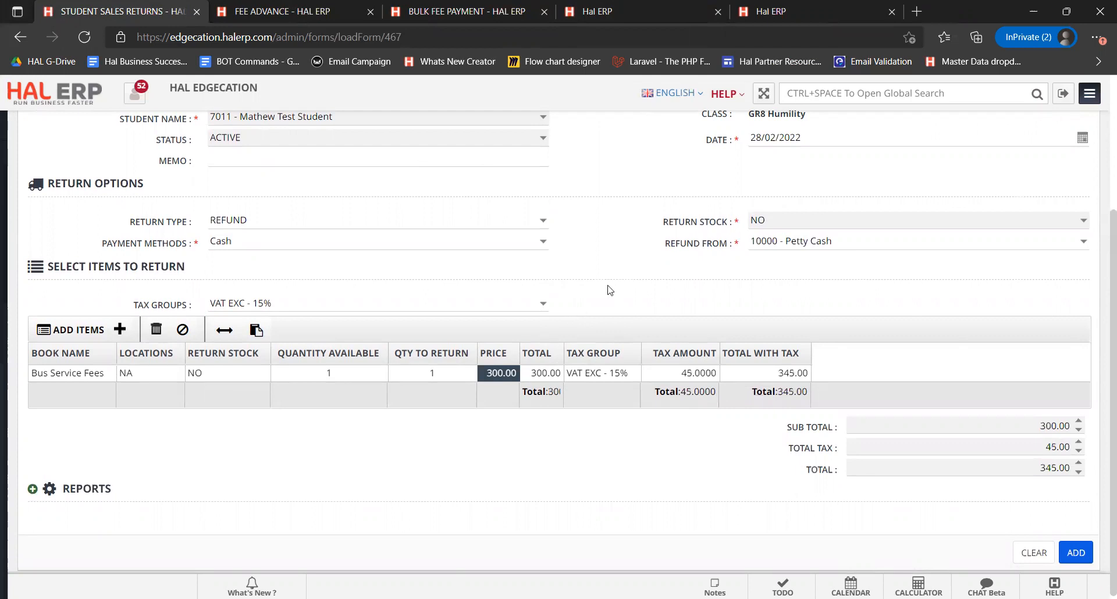
left_click(593, 375)
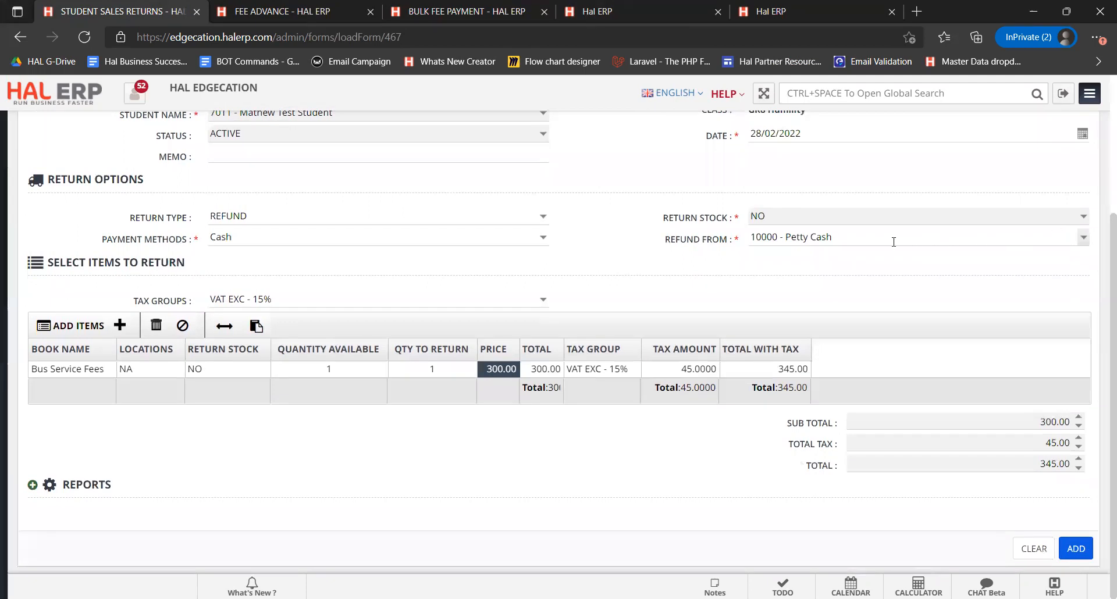
Step: Try Al-Rajhi Bank Accnt#2 as the account to refund from, and set it back to Petty Cash
left_click(926, 236)
key("ctrl+a")
type("bank")
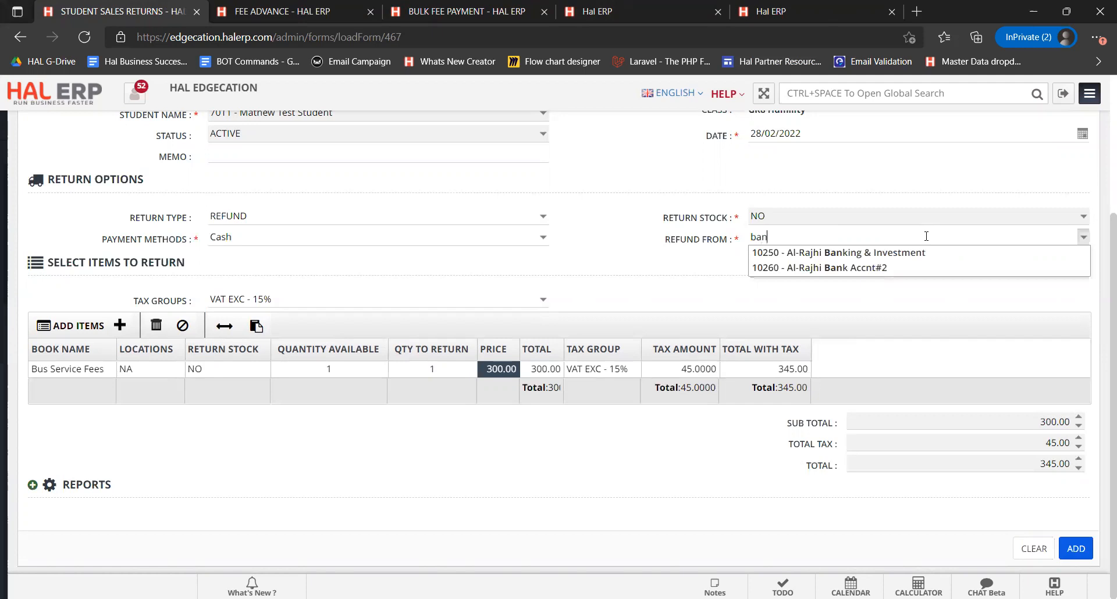
key("Down")
key("Down")
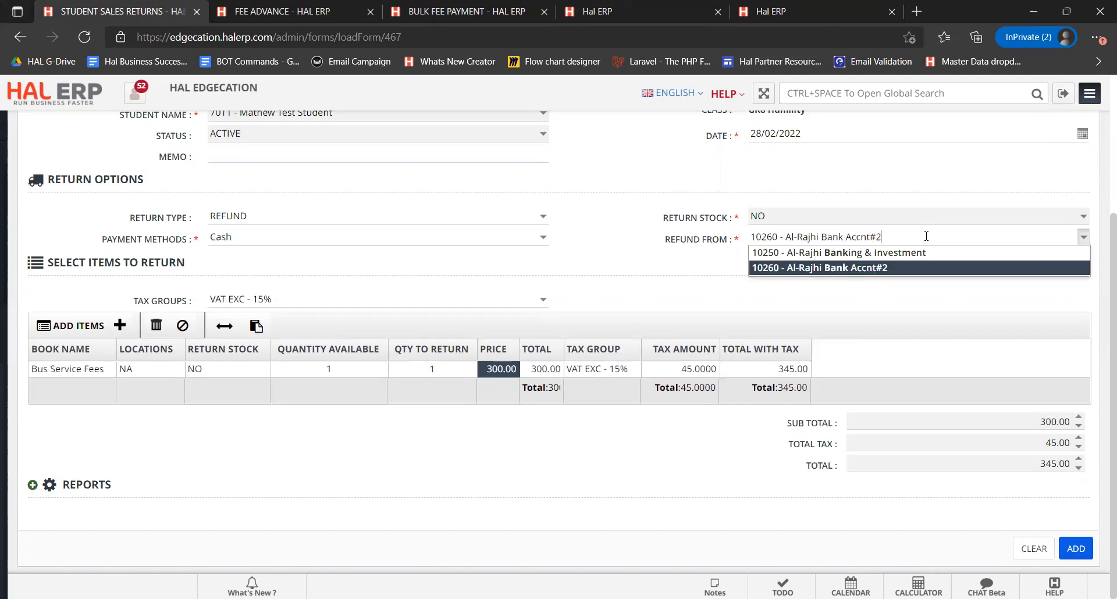
key("ctrl+a")
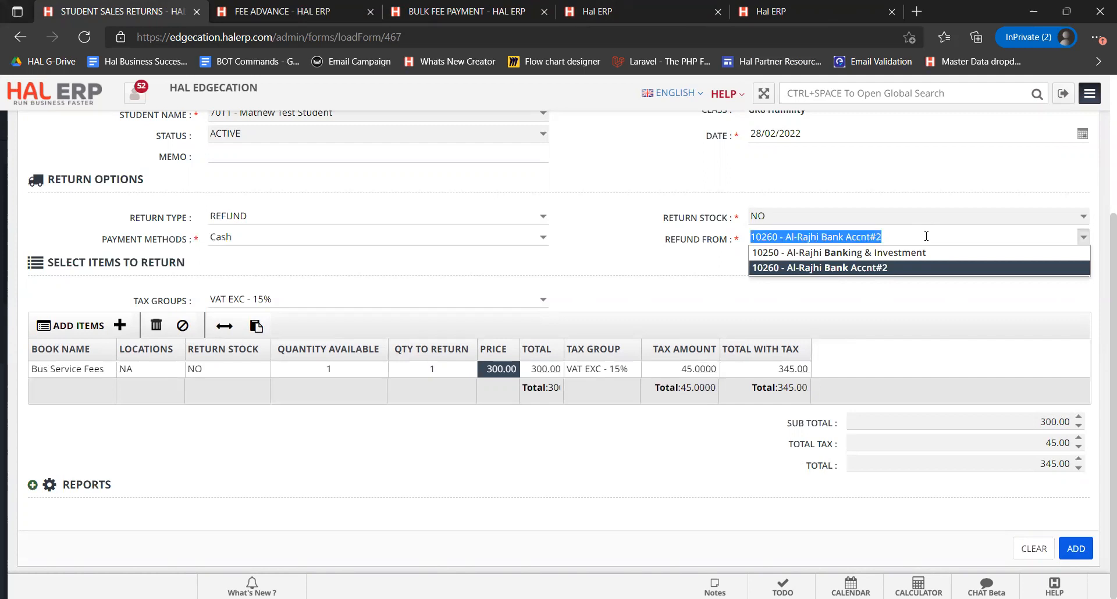
type("petty")
key("Down")
key("Return")
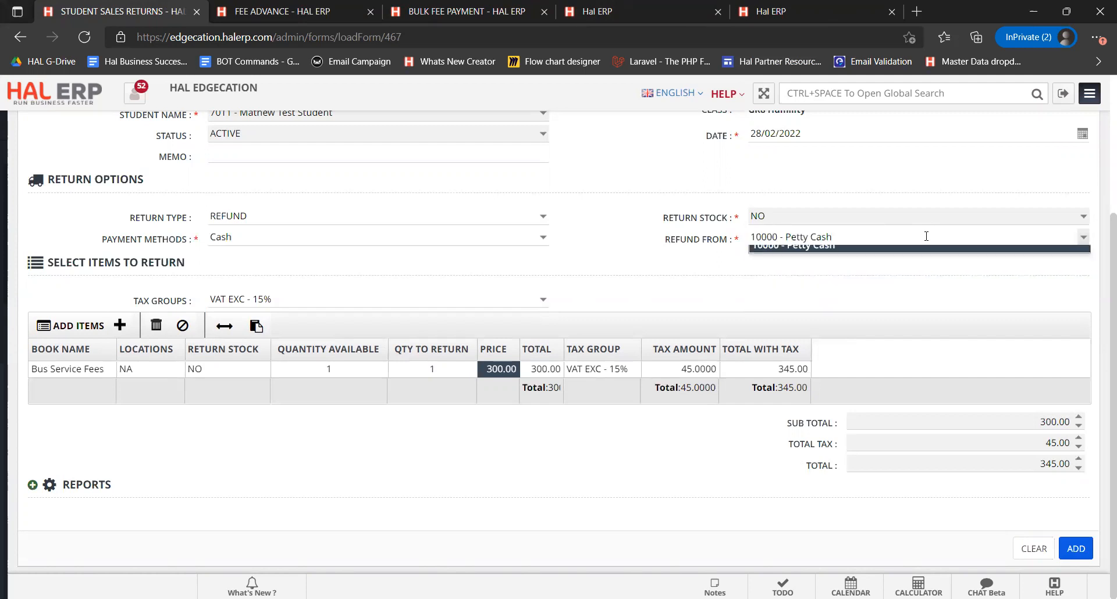
Step: Add the student sales return and open its saved record
scroll(903, 279, "down", 1)
scroll(920, 326, "up", 1)
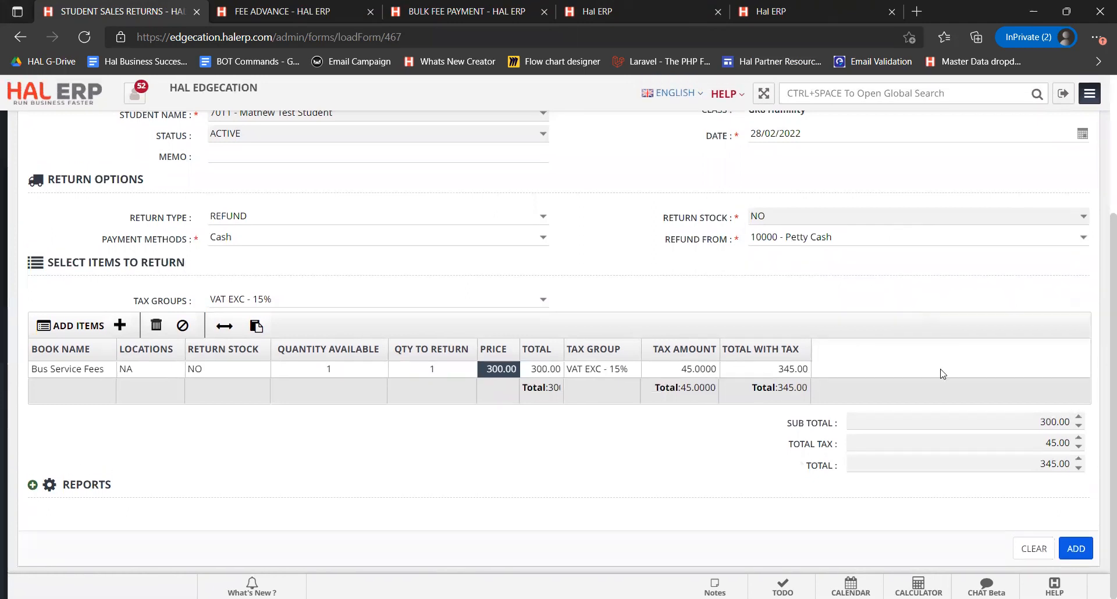
left_click(1077, 552)
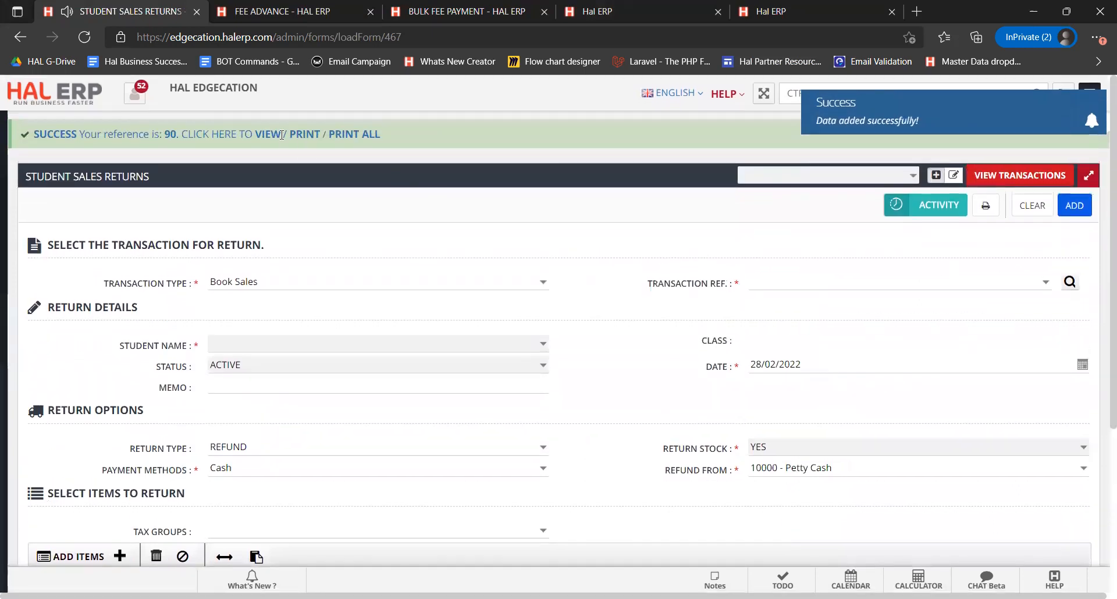
left_click(276, 135)
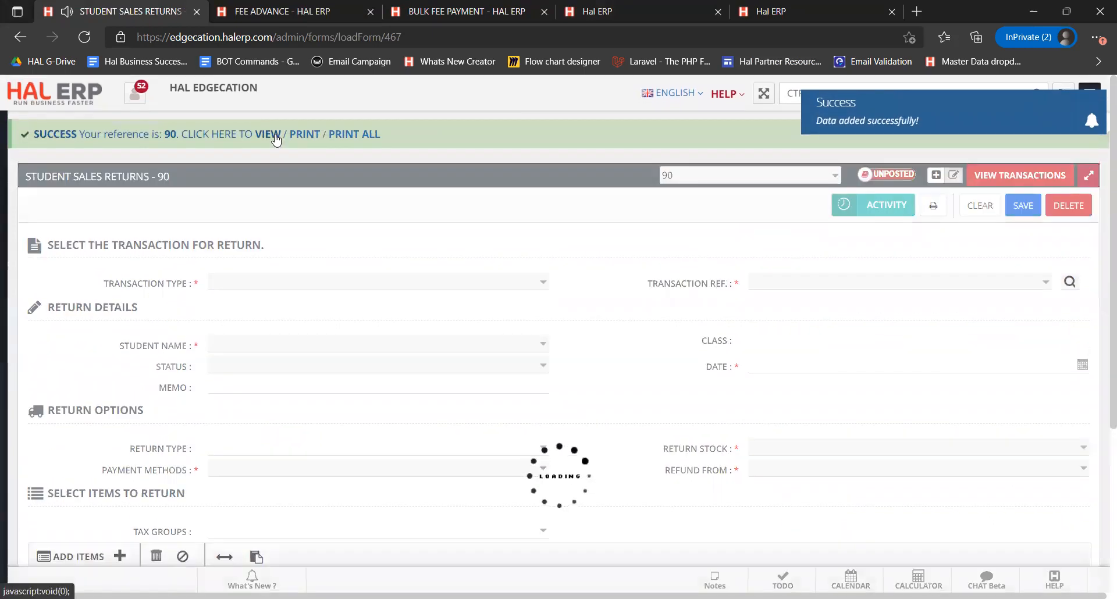
Step: Examine the saved return's ledger postings for bus service fees, output VAT and petty cash, and review its return details
scroll(595, 318, "down", 2)
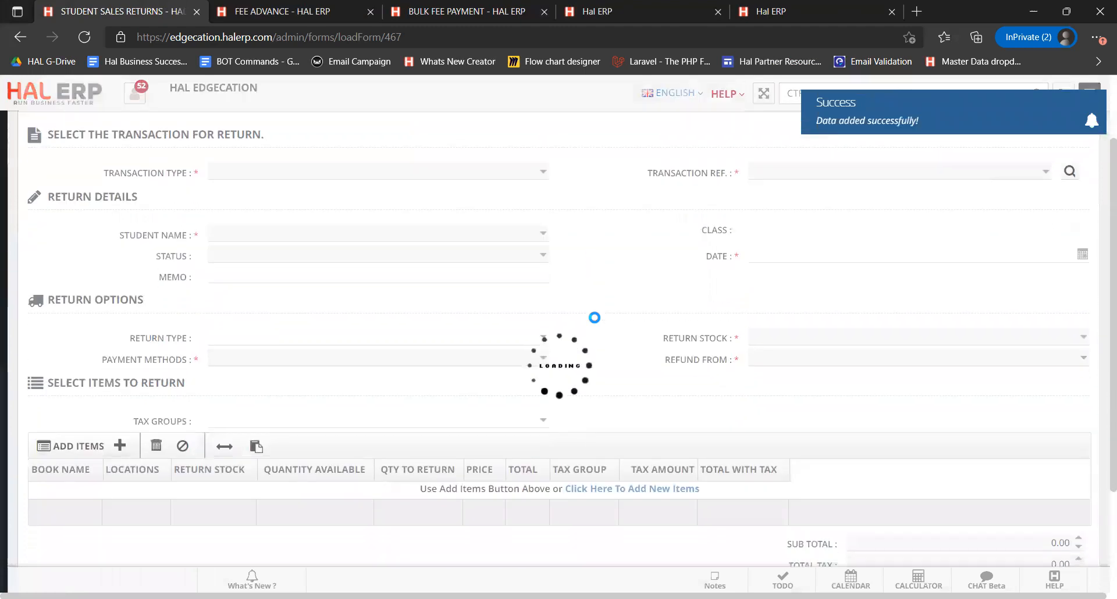
scroll(594, 317, "down", 2)
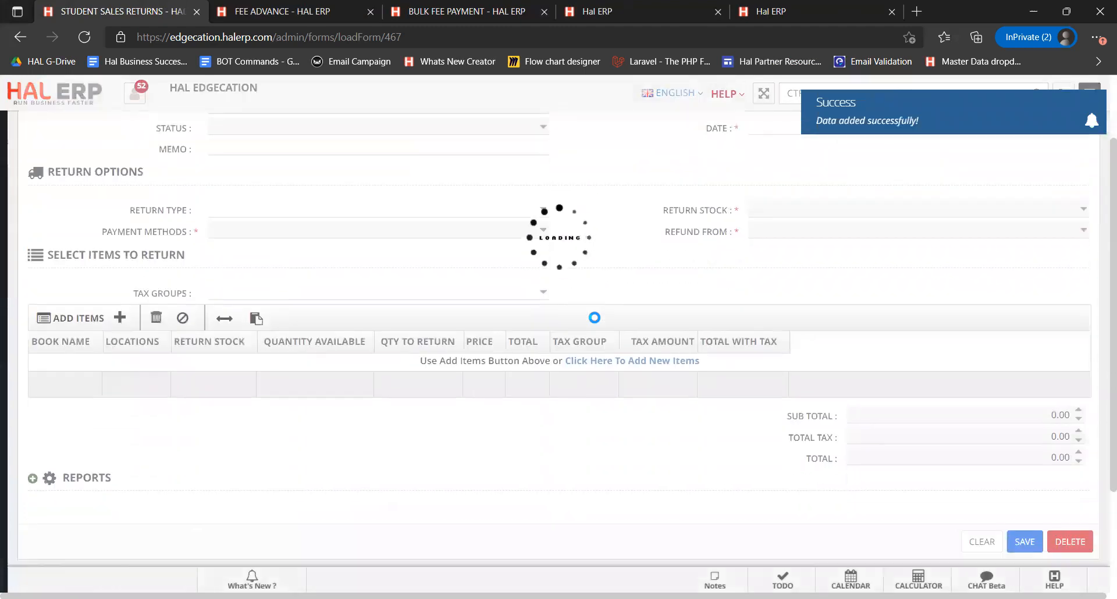
scroll(80, 430, "down", 4)
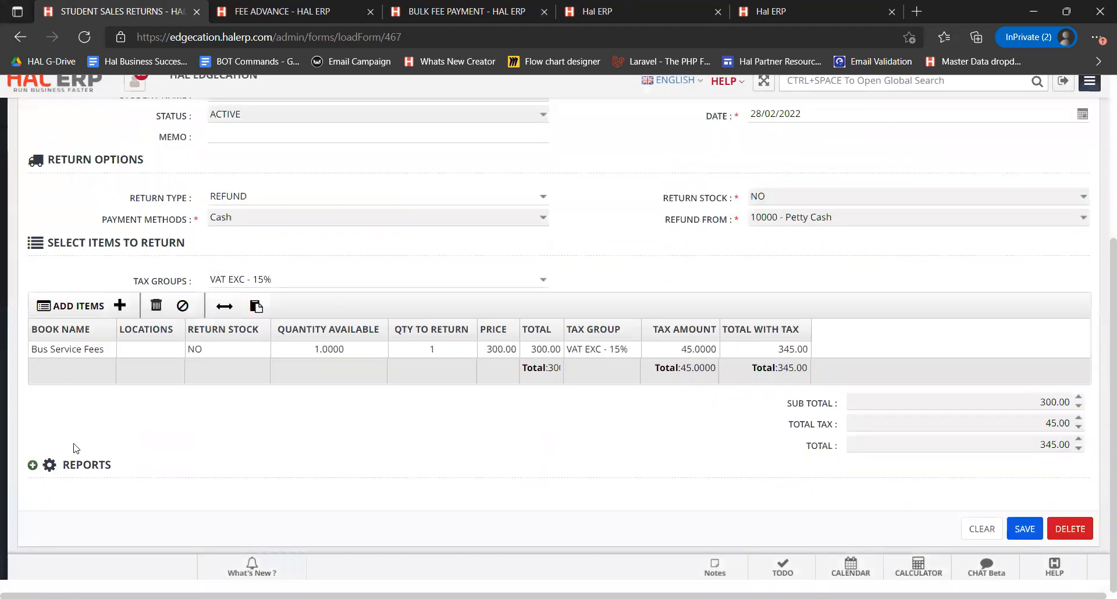
left_click(51, 480)
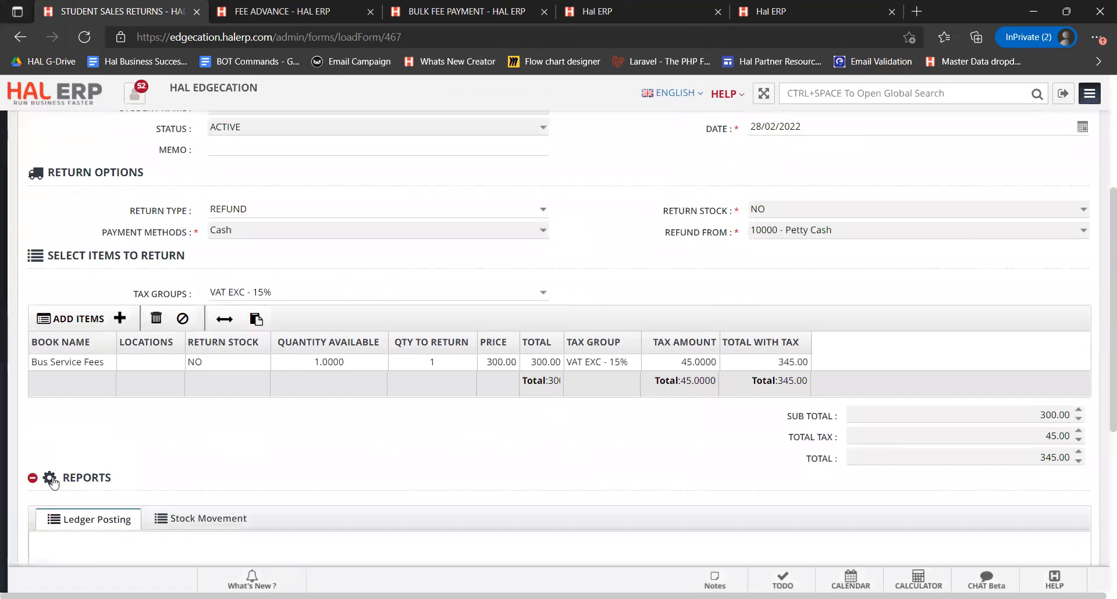
scroll(176, 445, "down", 3)
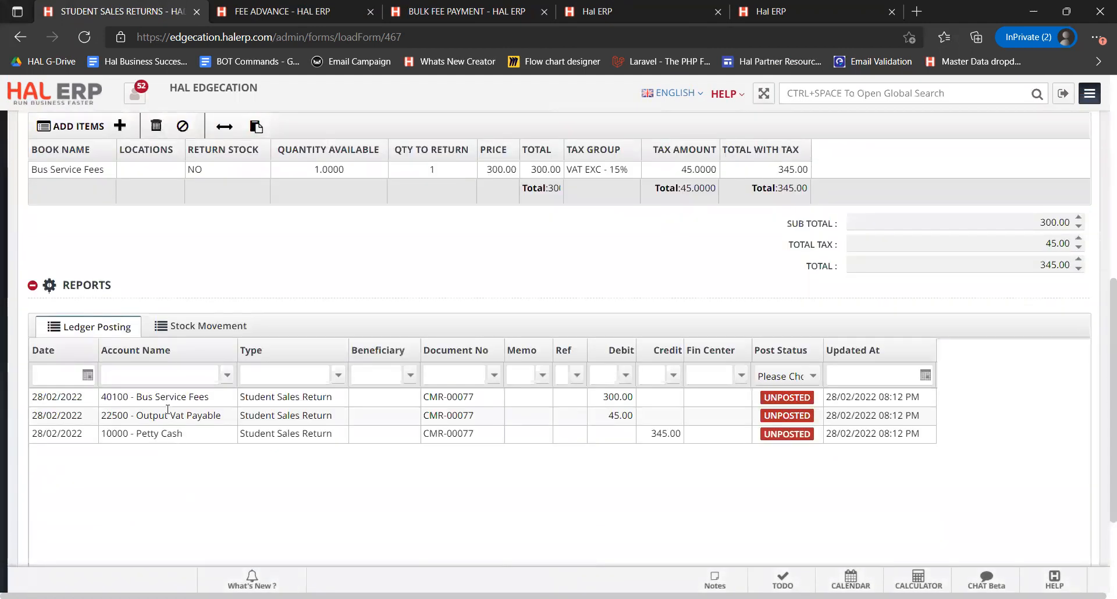
left_click(197, 400)
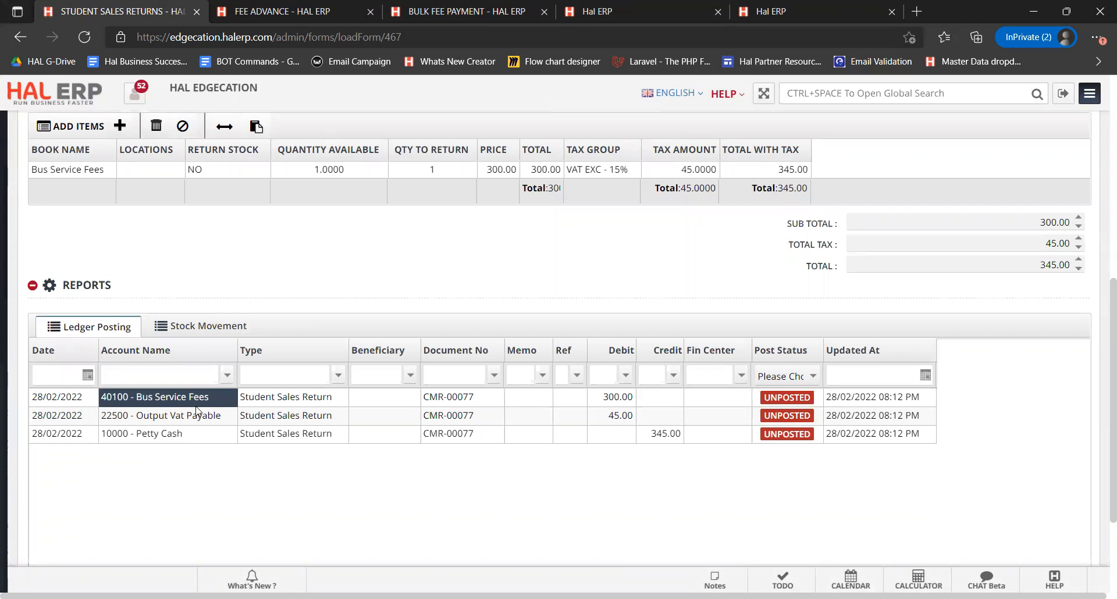
left_click(197, 416)
left_click(633, 420, "ctrl")
left_click(660, 430, "ctrl")
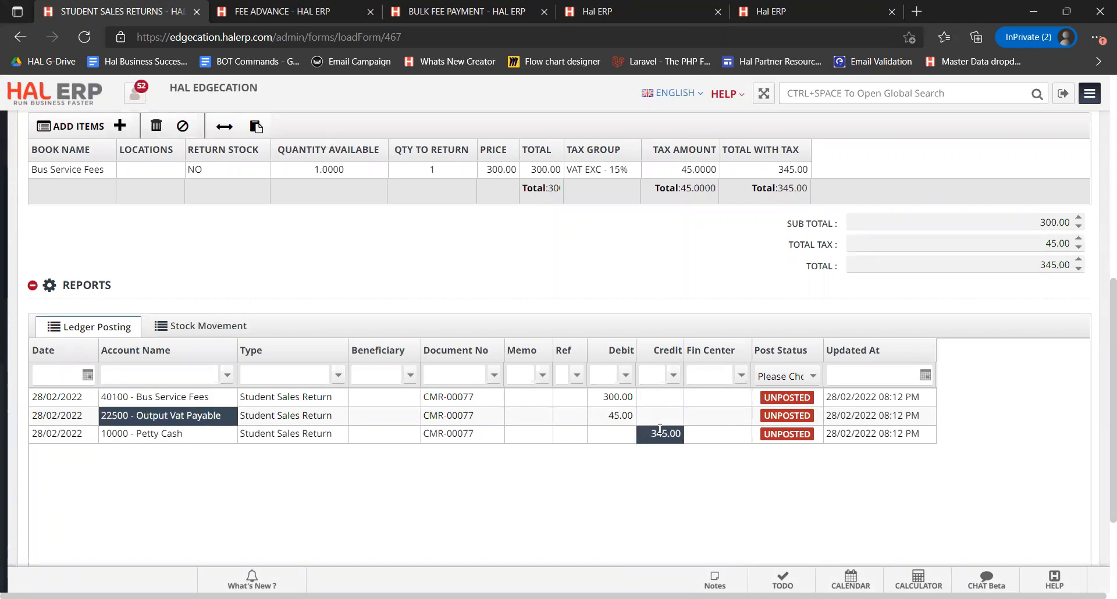
left_click(660, 432)
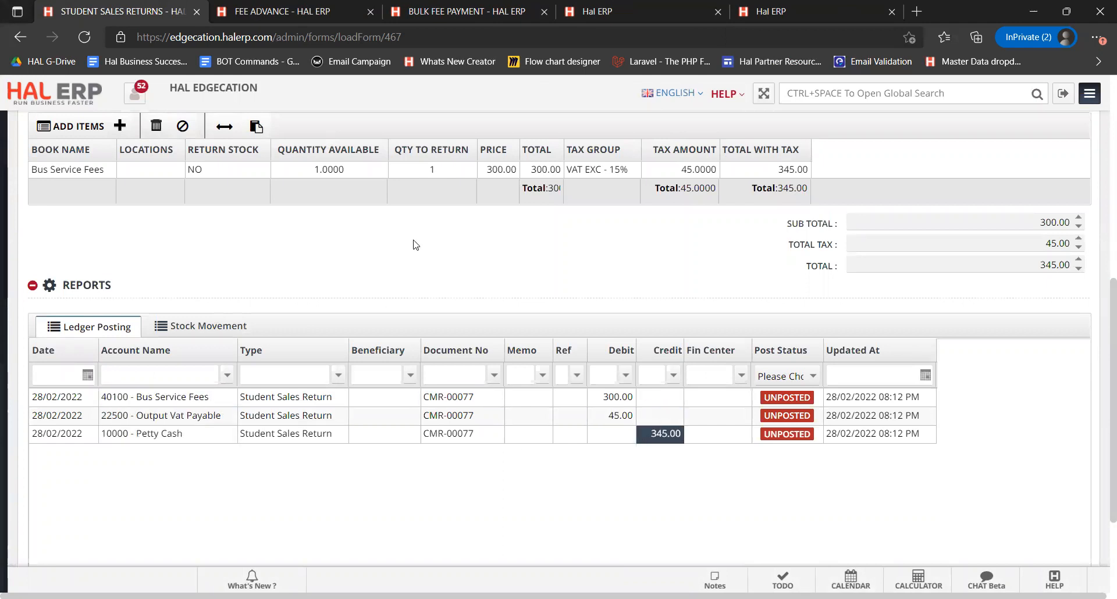
scroll(416, 244, "up", 8)
scroll(418, 242, "down", 1)
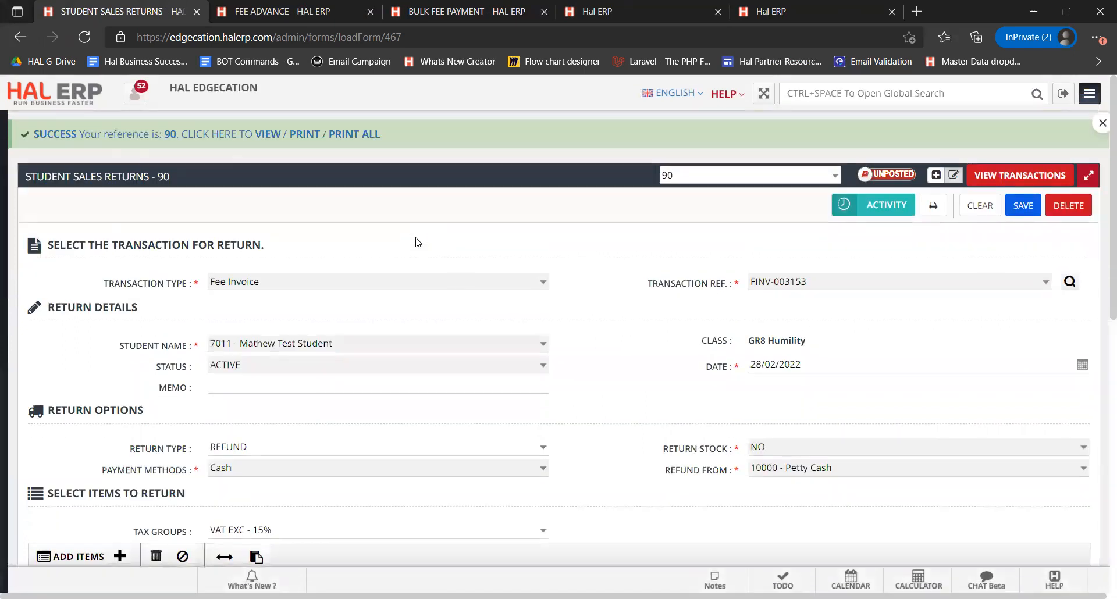
scroll(418, 242, "down", 1)
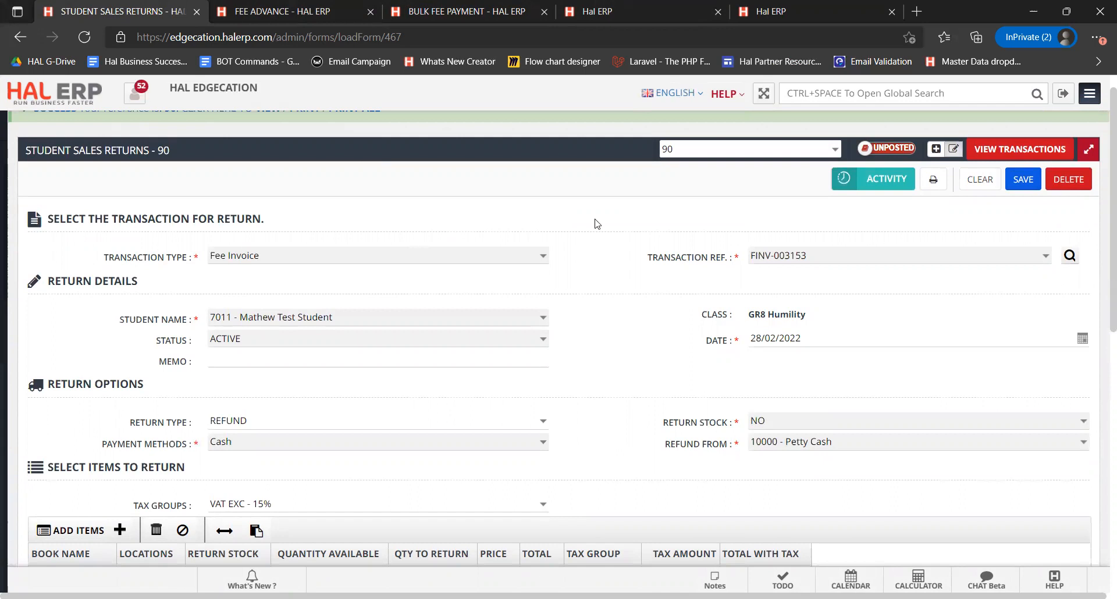
Step: Review the saved return's details and item totals, and bring up a blank student sales return form
scroll(597, 224, "down", 3)
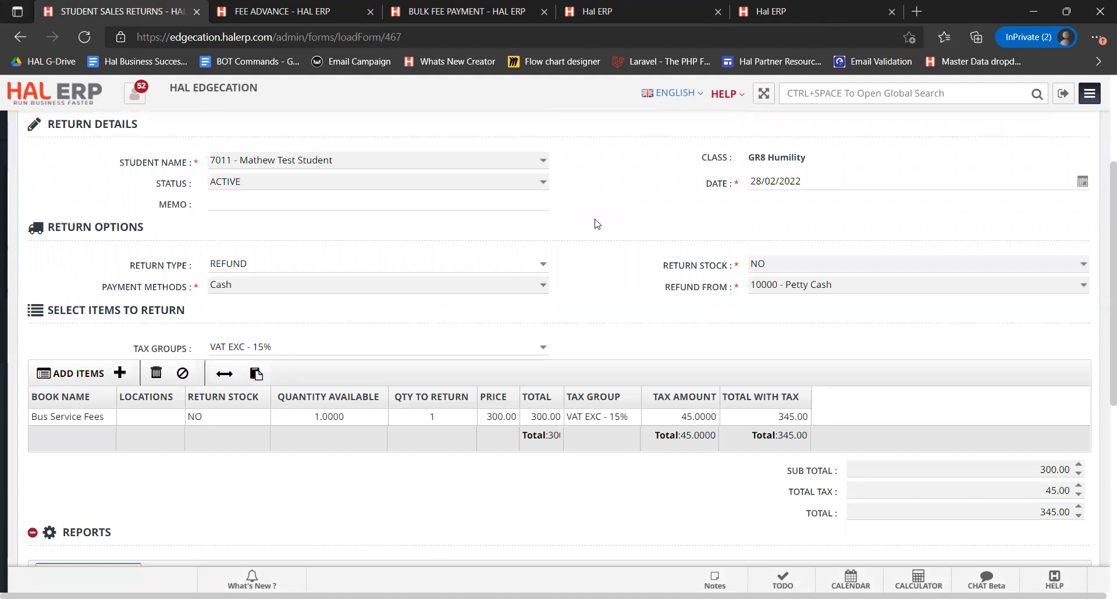
scroll(597, 224, "up", 4)
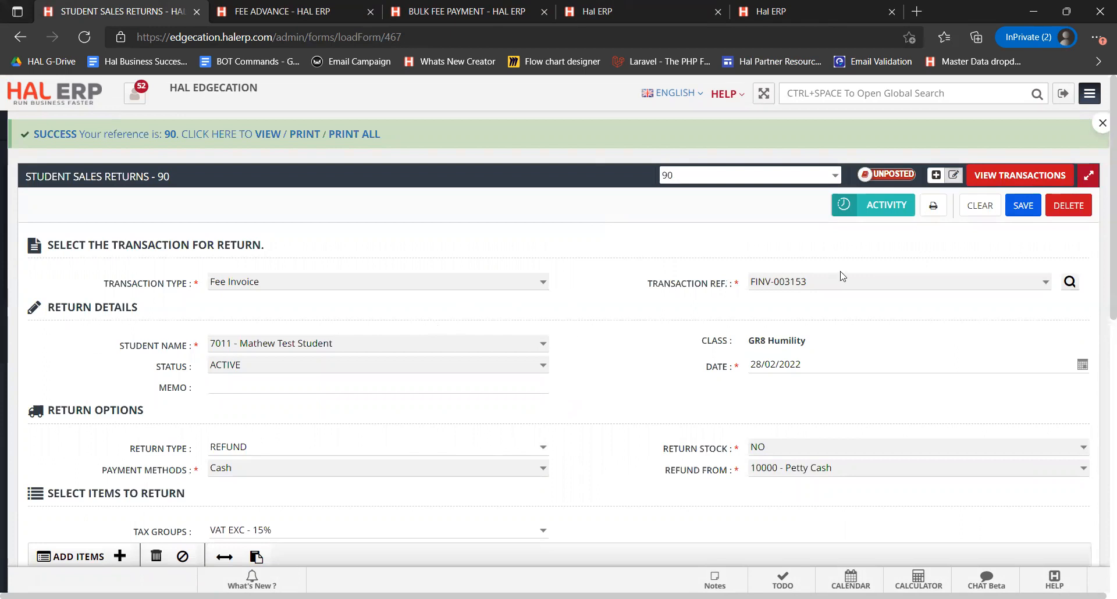
left_click(1020, 184)
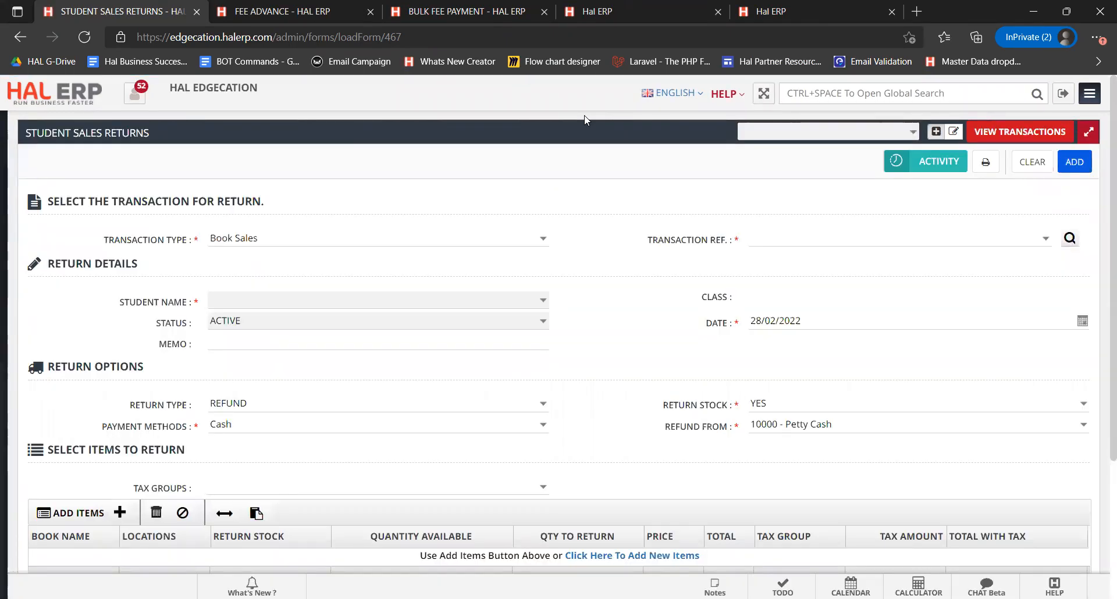
Step: Choose Fee Invoice as the transaction type, and try the CREDIT return type before setting it back to REFUND
left_click(543, 240)
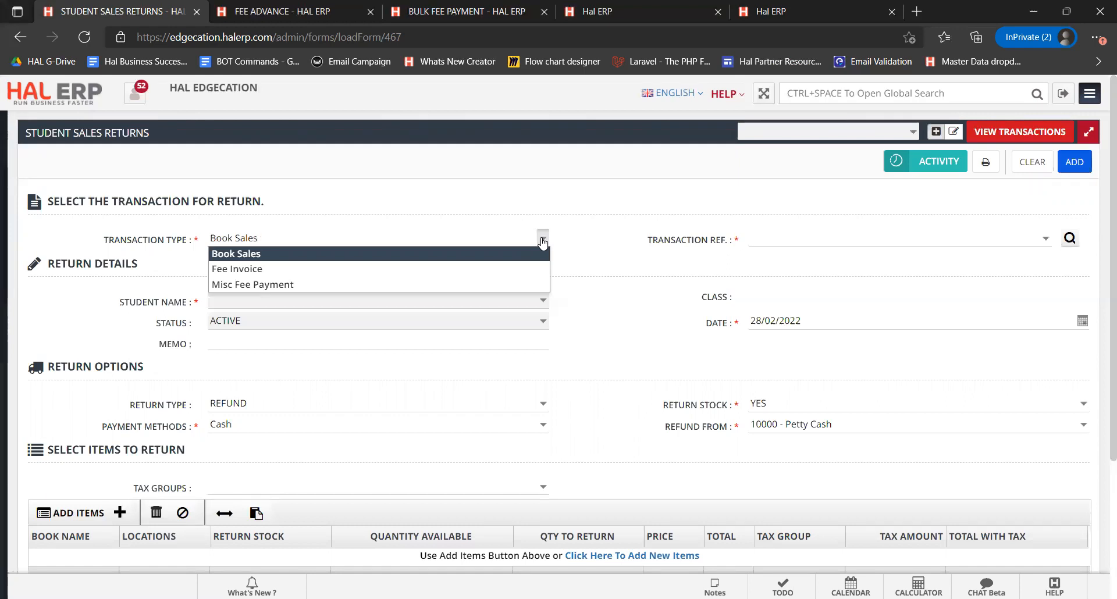
left_click(526, 270)
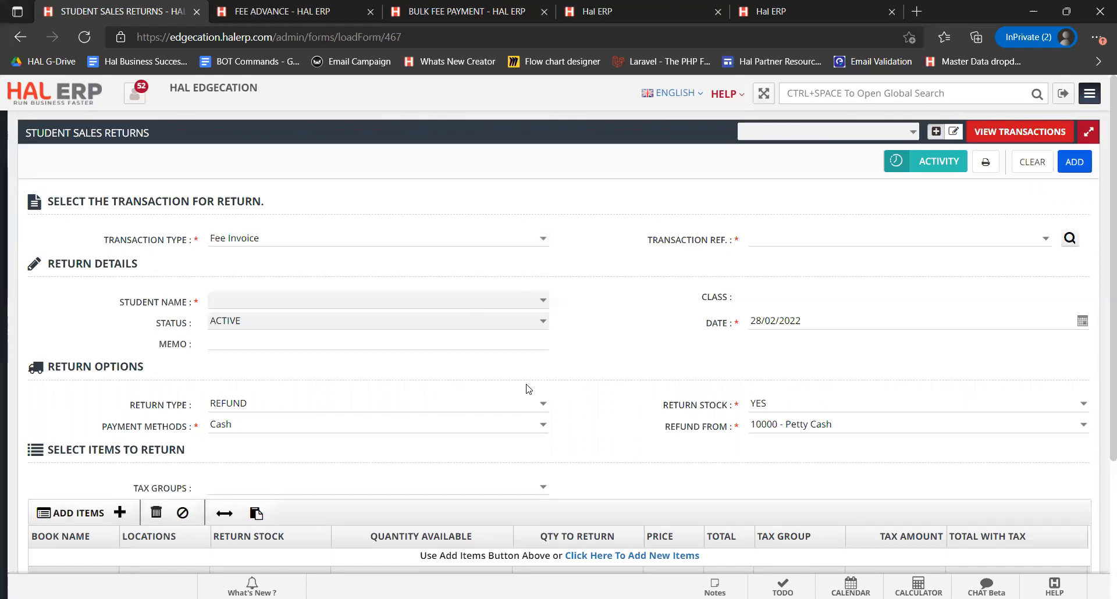
left_click(543, 408)
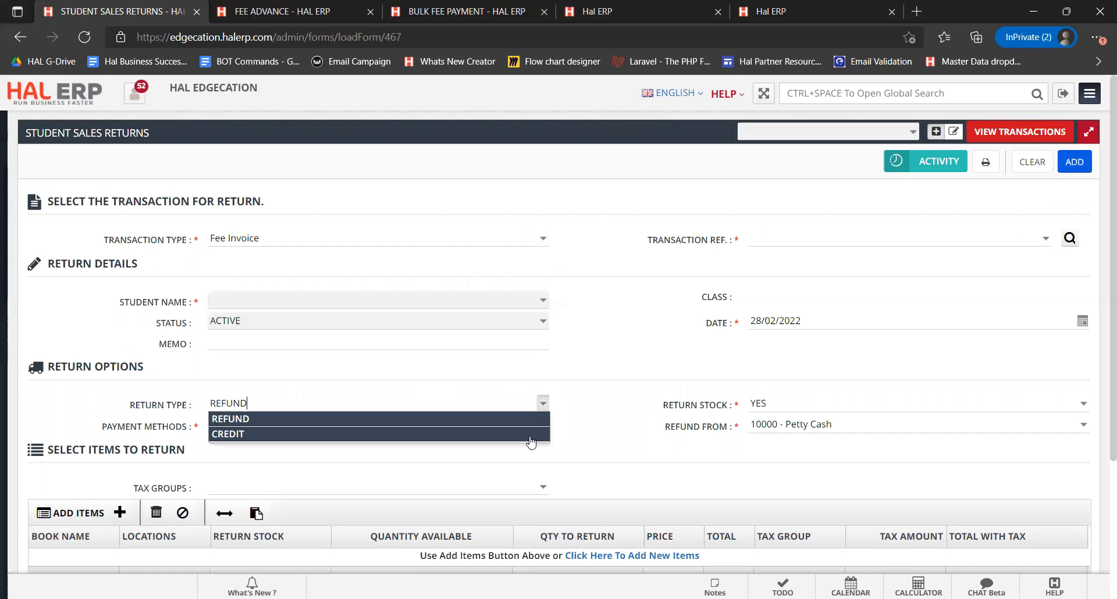
left_click(527, 436)
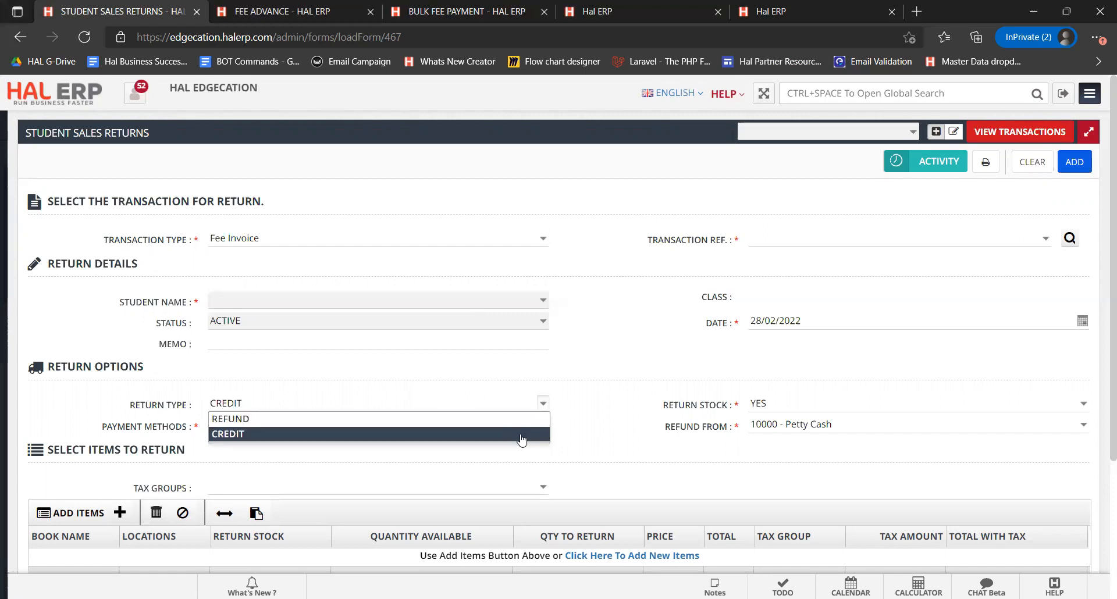
left_click(542, 413)
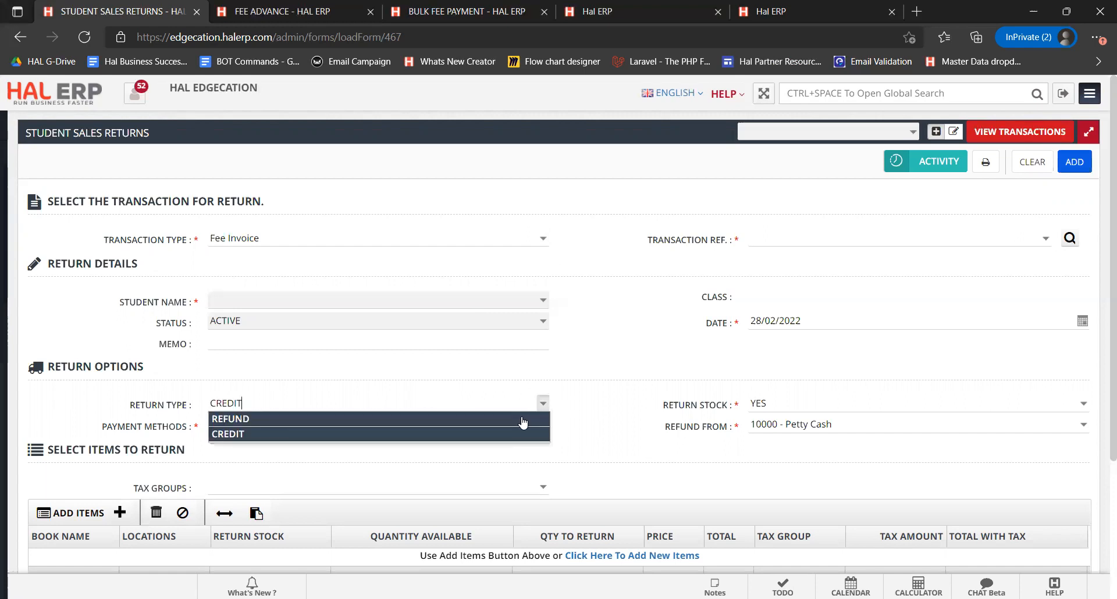
left_click(523, 419)
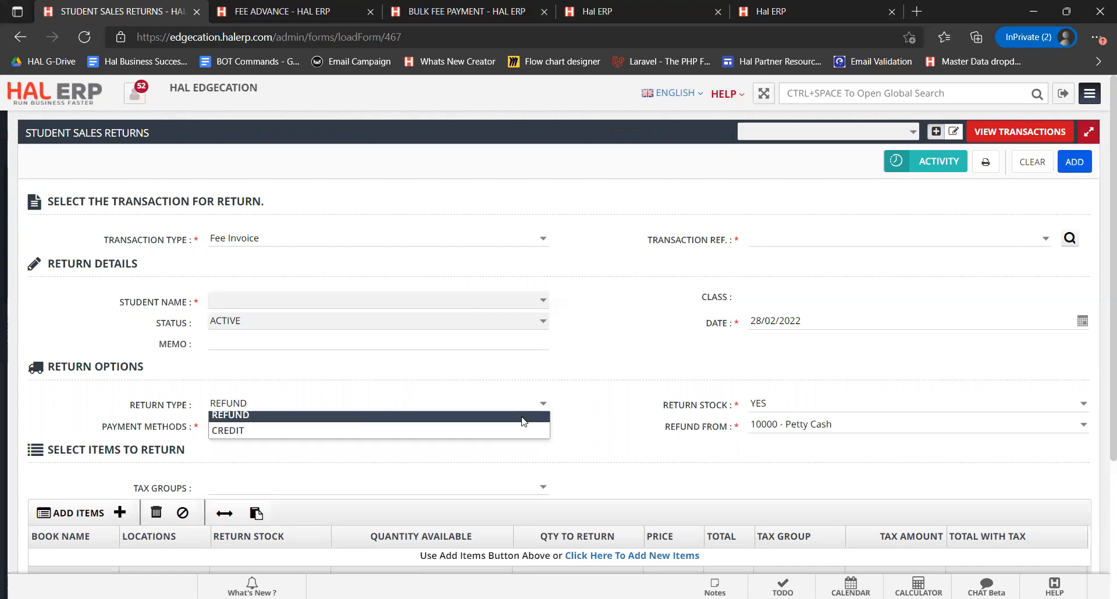
Step: Set the transaction type to Misc Fee Payment and keep REFUND as the return type
left_click(542, 245)
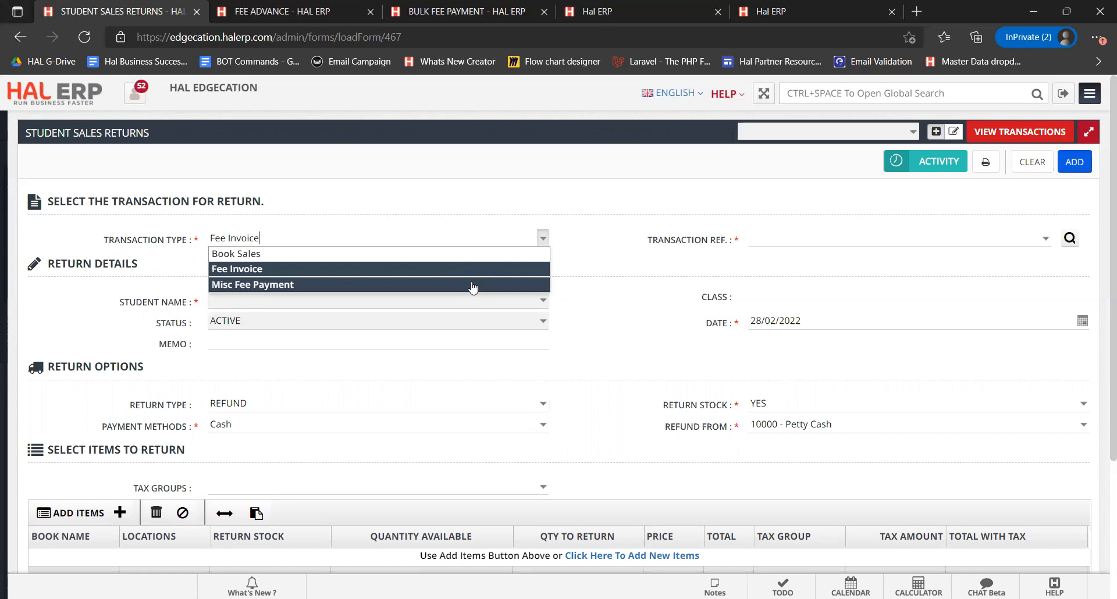
left_click(472, 286)
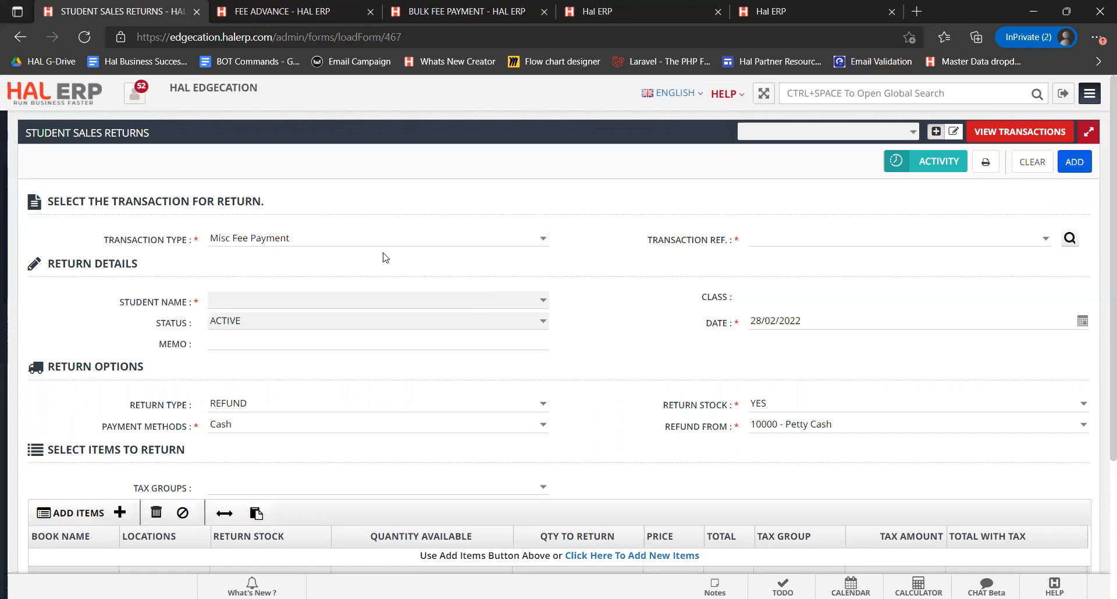
left_click(542, 410)
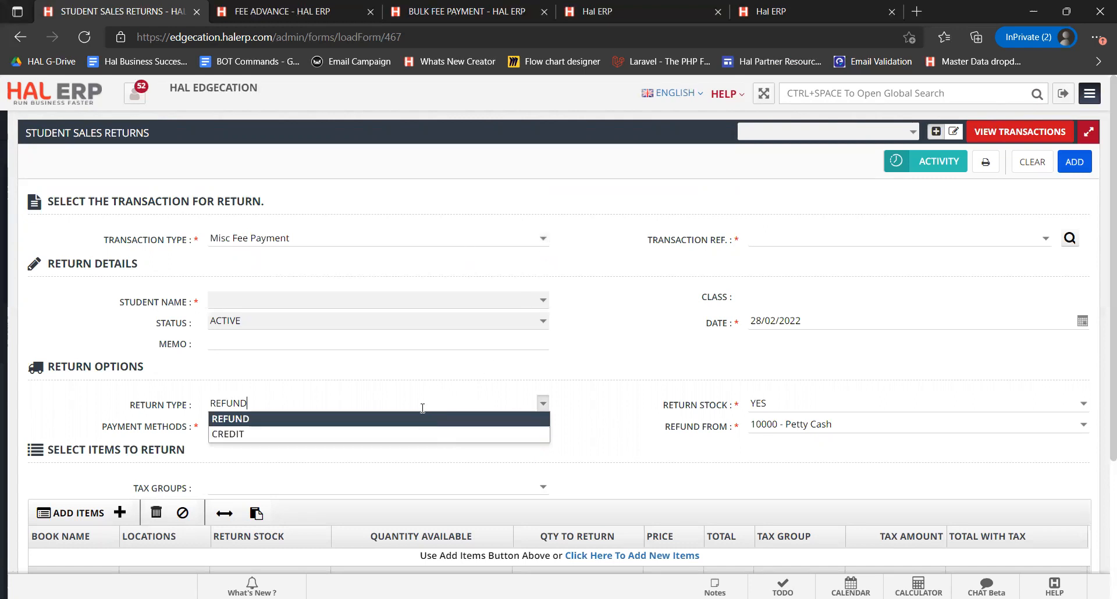
left_click(406, 421)
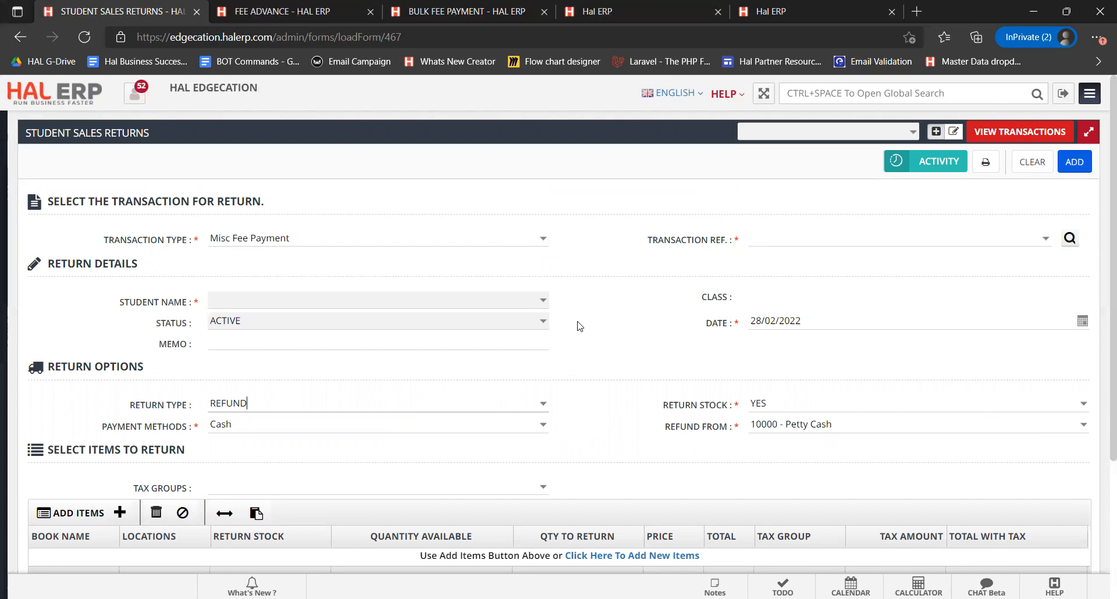
left_click(542, 239)
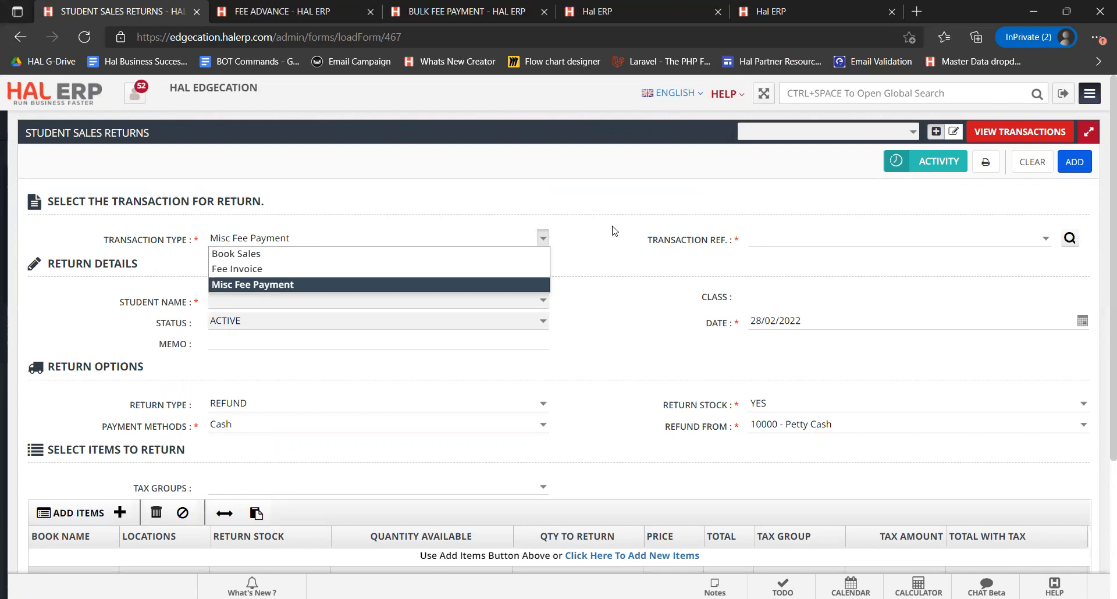
left_click(716, 542)
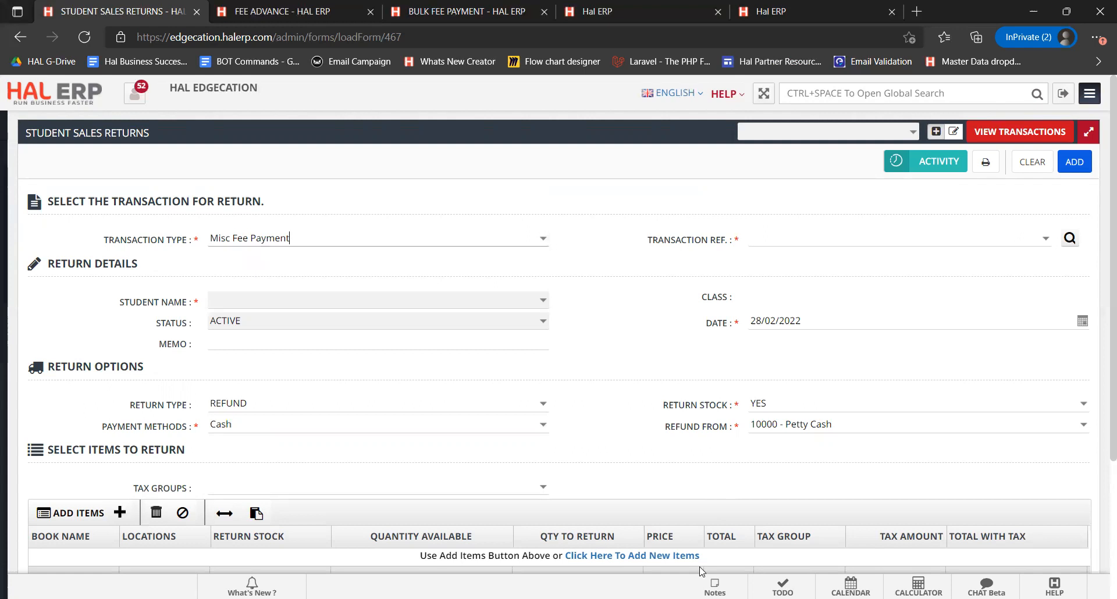